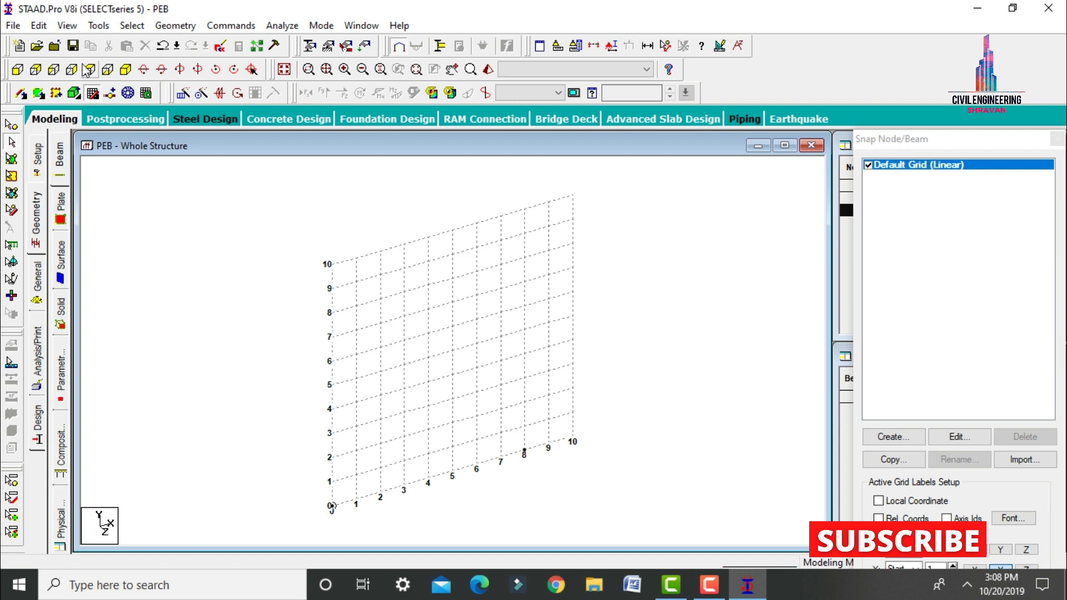
Add the eave nodes at X 0, Y 4 m and X 8, Y 4 m on the default linear snap grid.
left_click(93, 94)
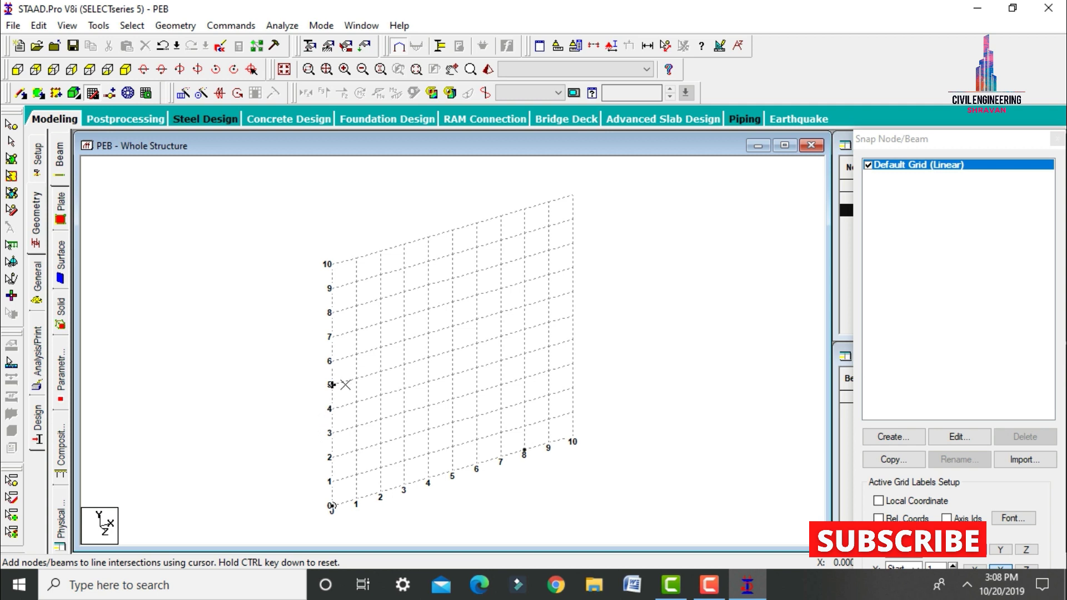
left_click(332, 410)
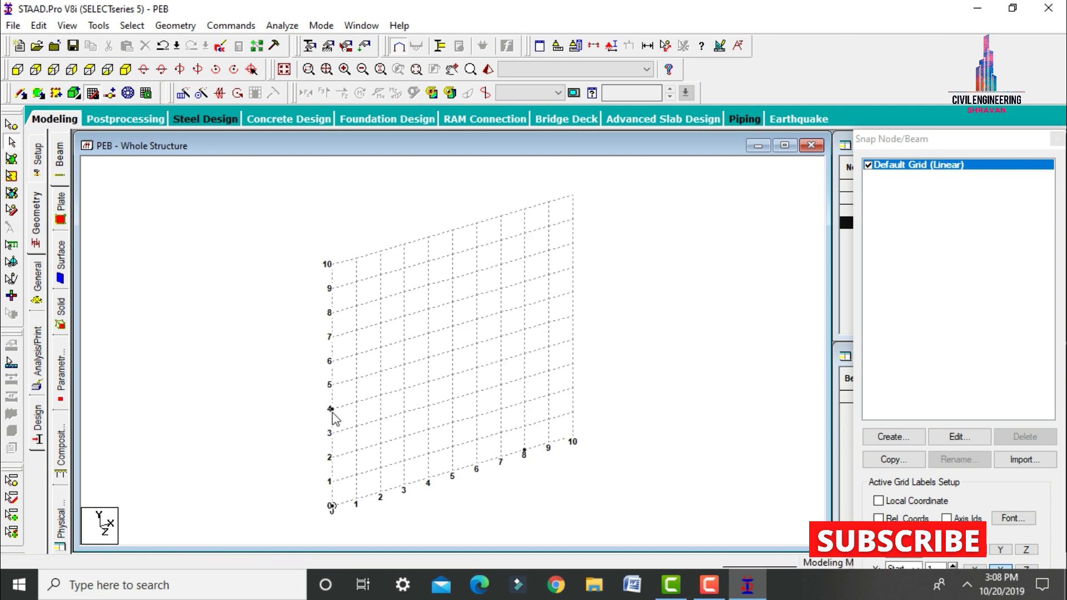
left_click(95, 95)
left_click(95, 95)
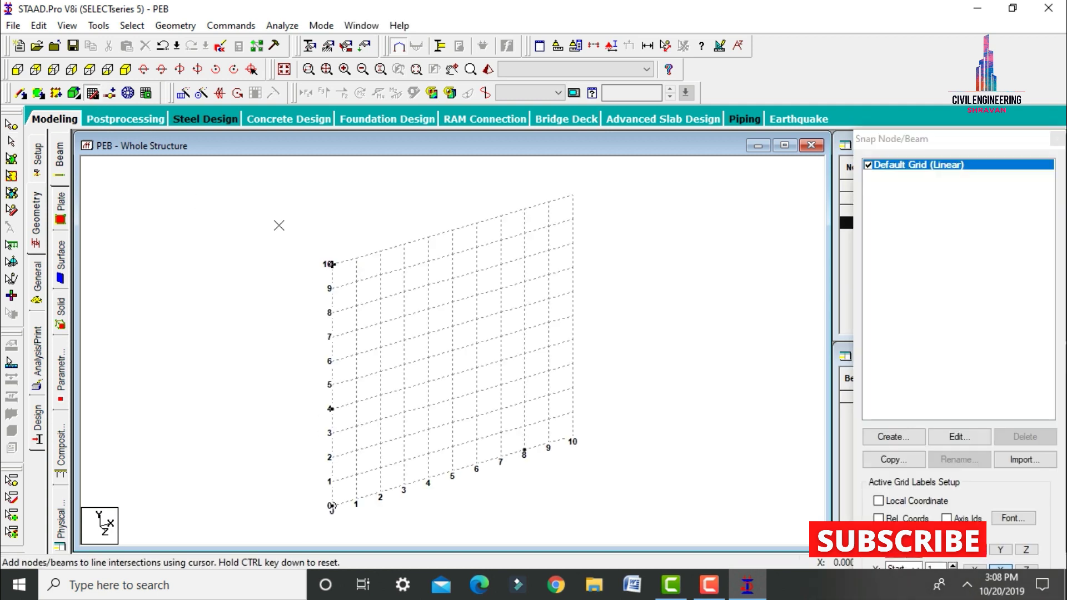
left_click(524, 353)
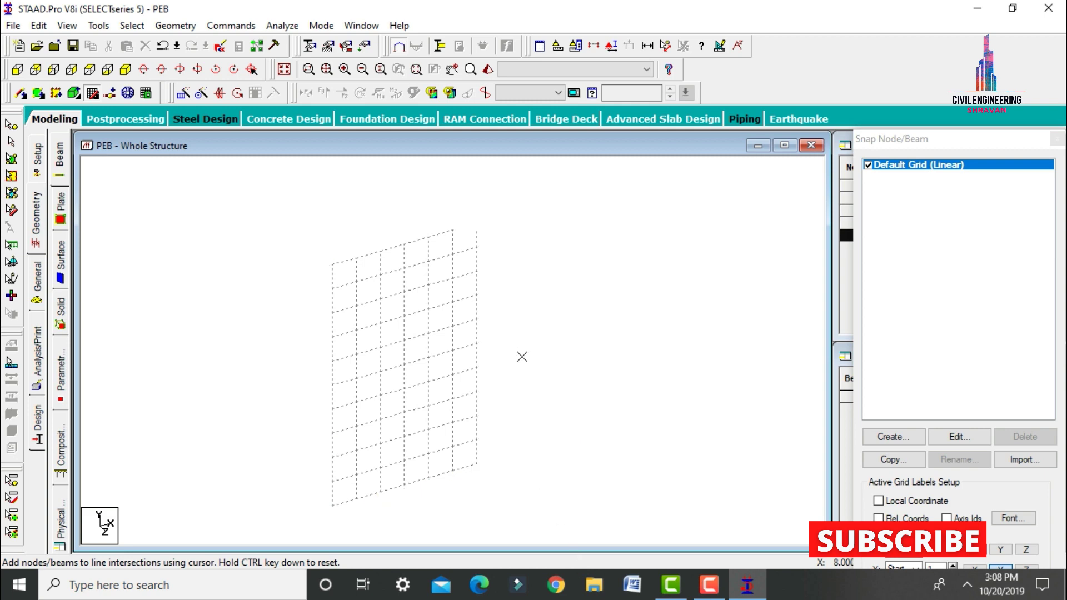
Add the ridge node at X 4, Y 5 m on the snap grid and finish placing nodes.
left_click(92, 95)
left_click(93, 95)
left_click(92, 95)
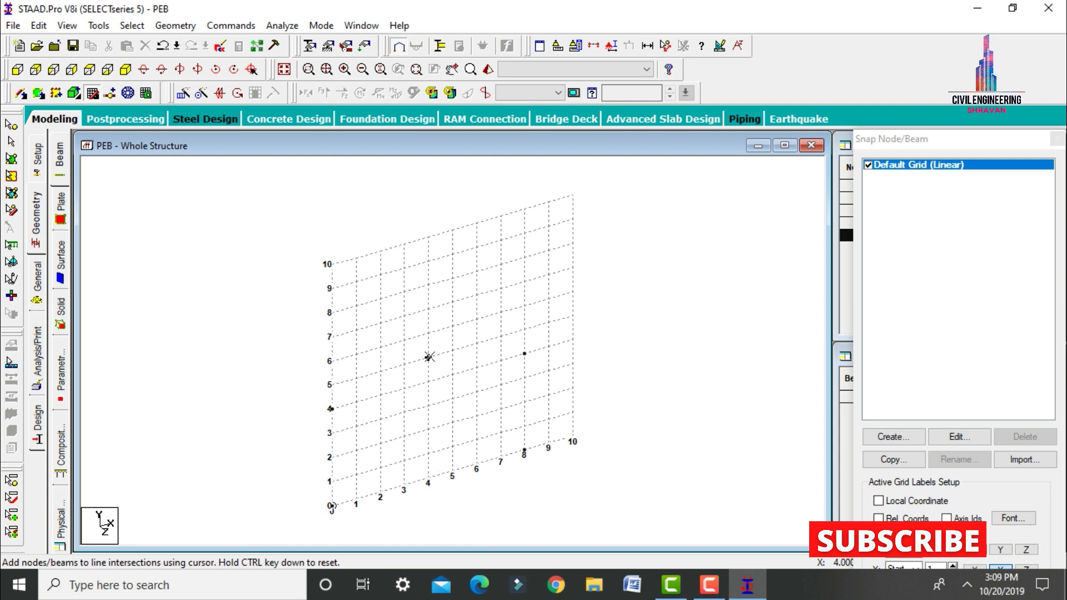
left_click(429, 356)
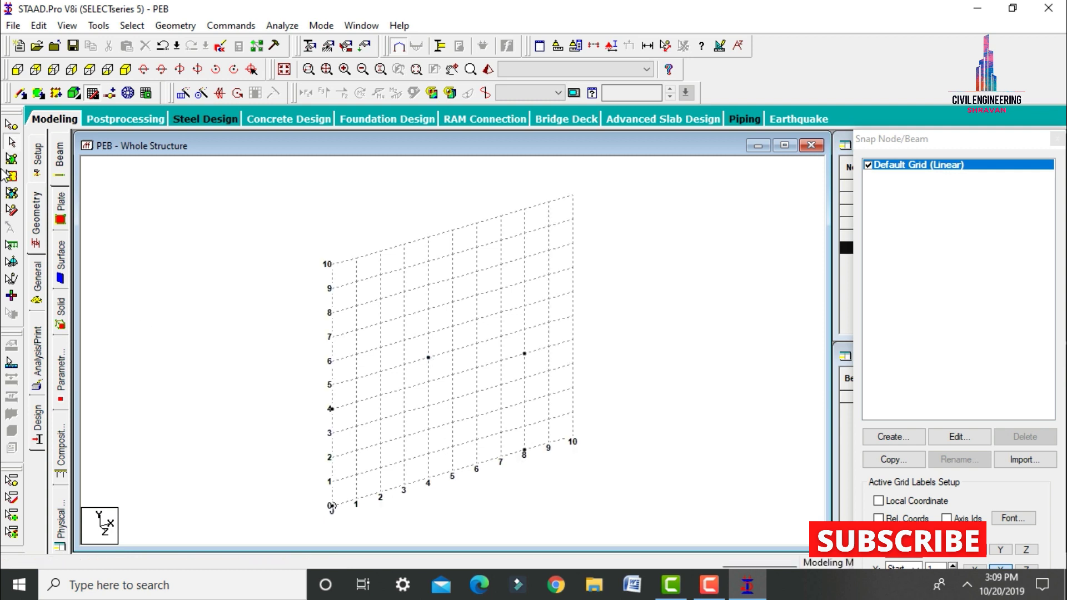
left_click(90, 94)
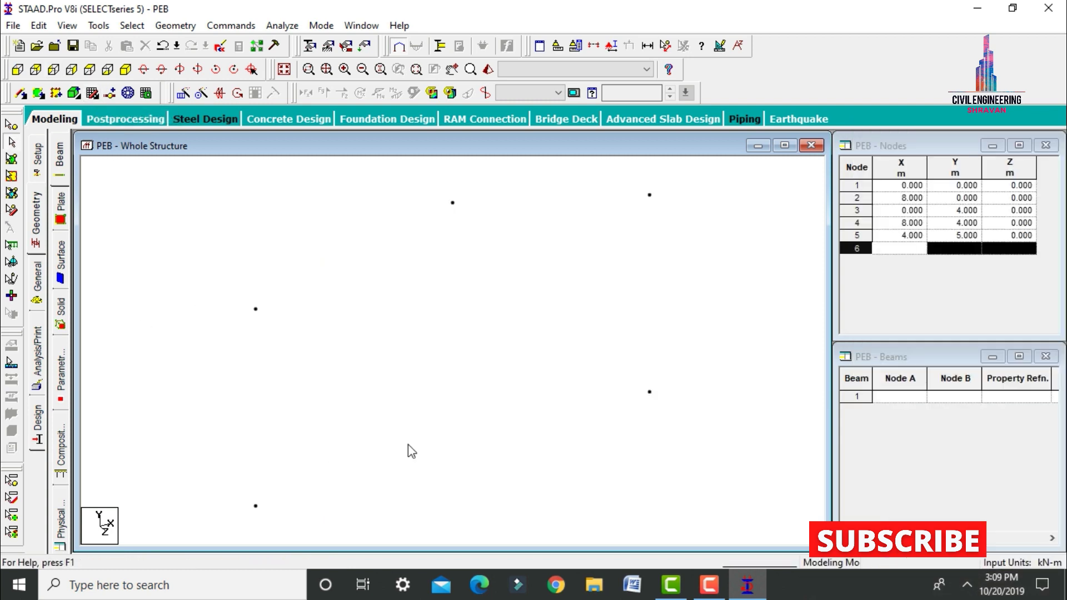
Draw beams joining the five nodes into a portal frame with two columns and two rafters.
left_click(23, 95)
left_click_drag(255, 506, 651, 392)
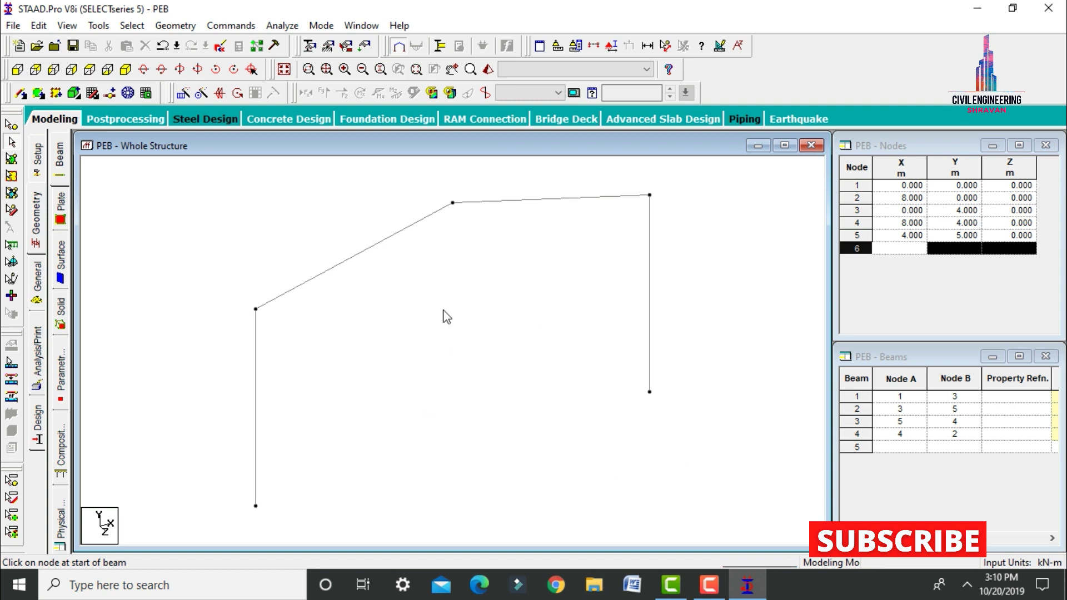
Repeat the entire portal frame translationally along Z in 4 steps of 5 m, with linked steps and an open base.
key("ctrl+a")
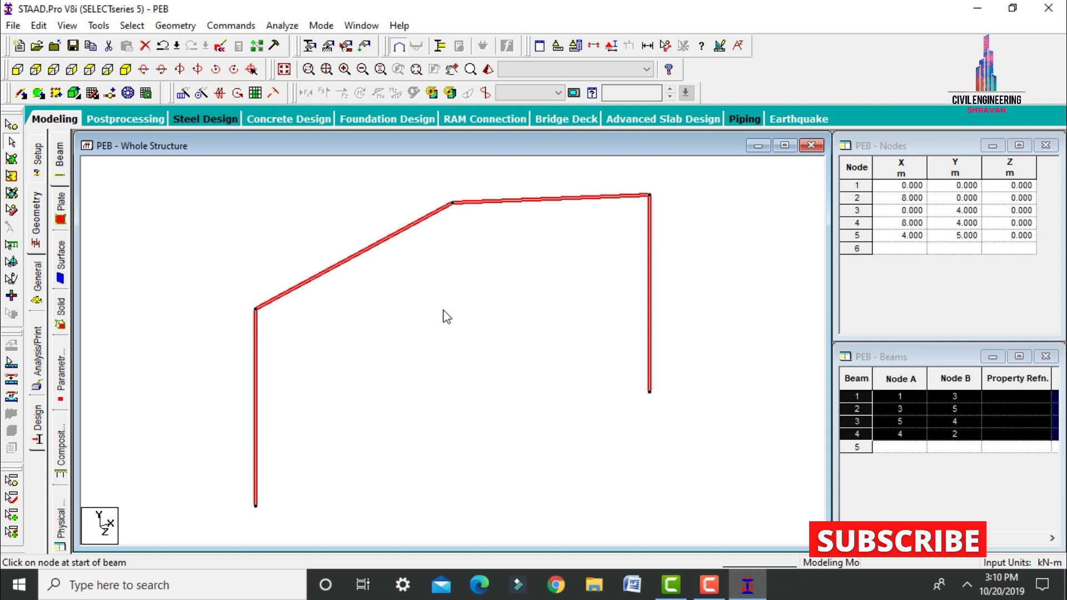
left_click(184, 95)
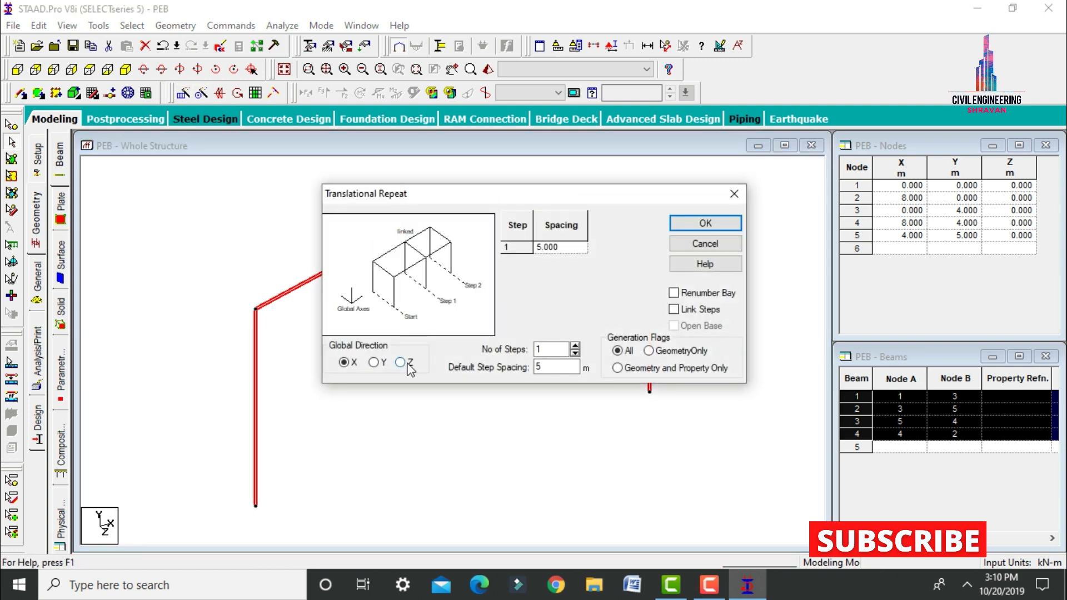
double_click(545, 349)
type("4")
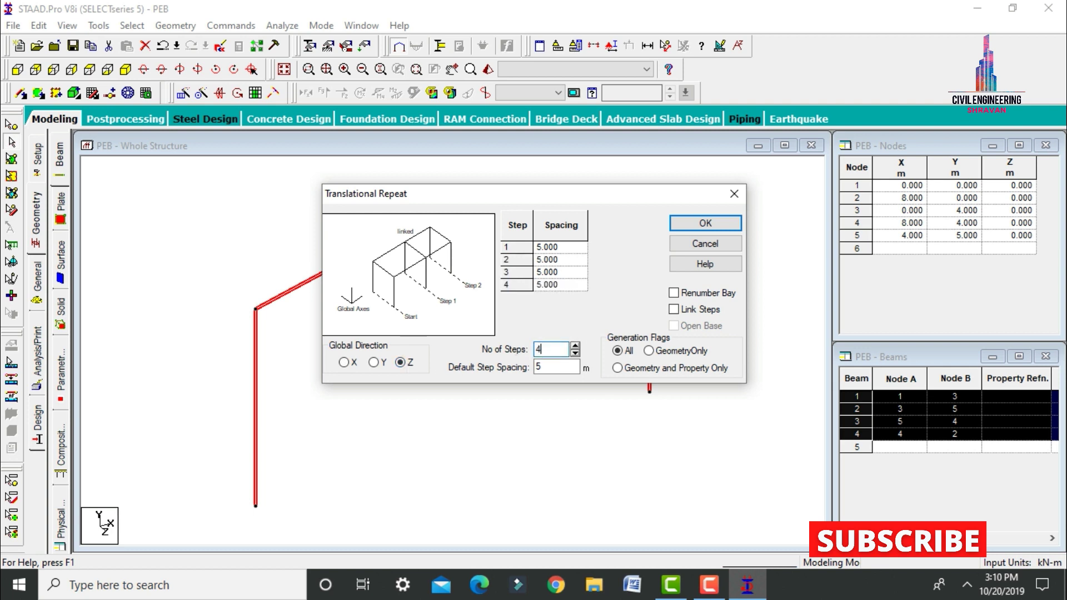
left_click(559, 368)
left_click(685, 317)
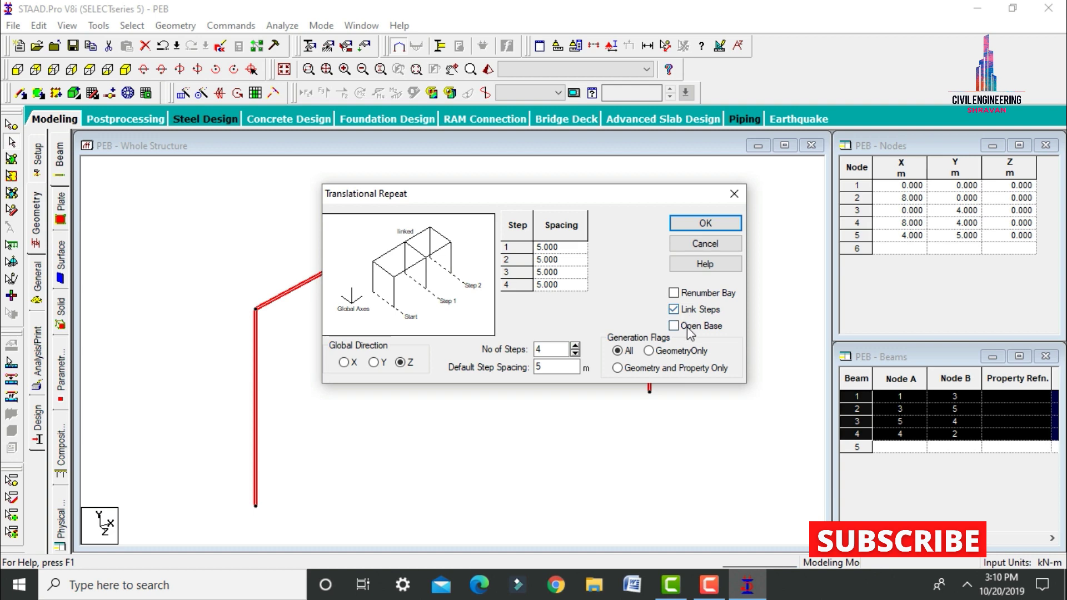
left_click(701, 223)
left_click(698, 353)
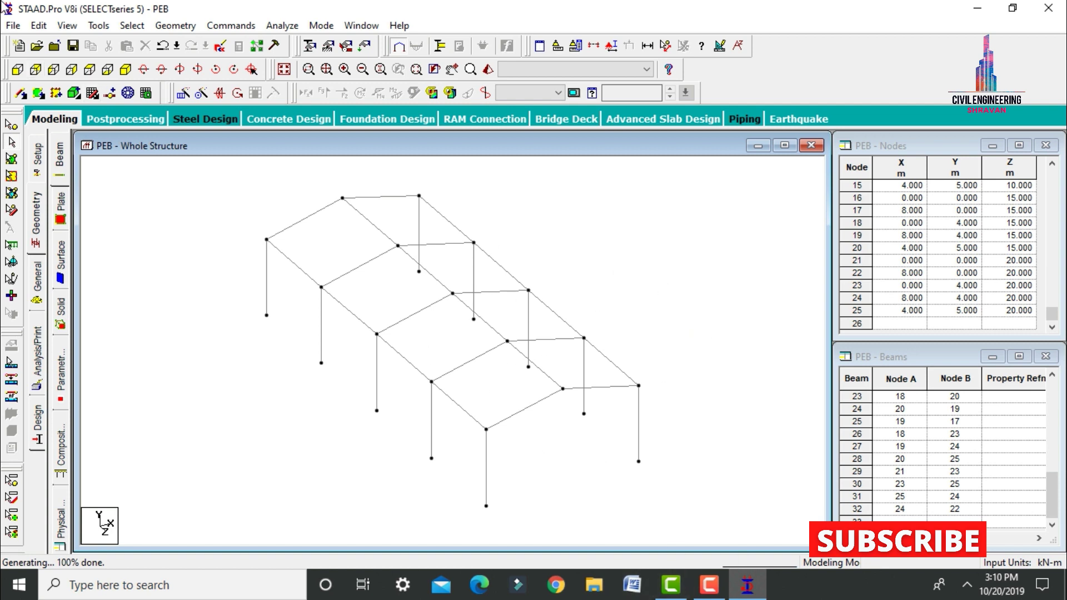
Draw crossed diagonal bracing beams in the four bays of the X = 0 side wall, plus one diagonal in the last bay of the opposite wall.
left_click(24, 97)
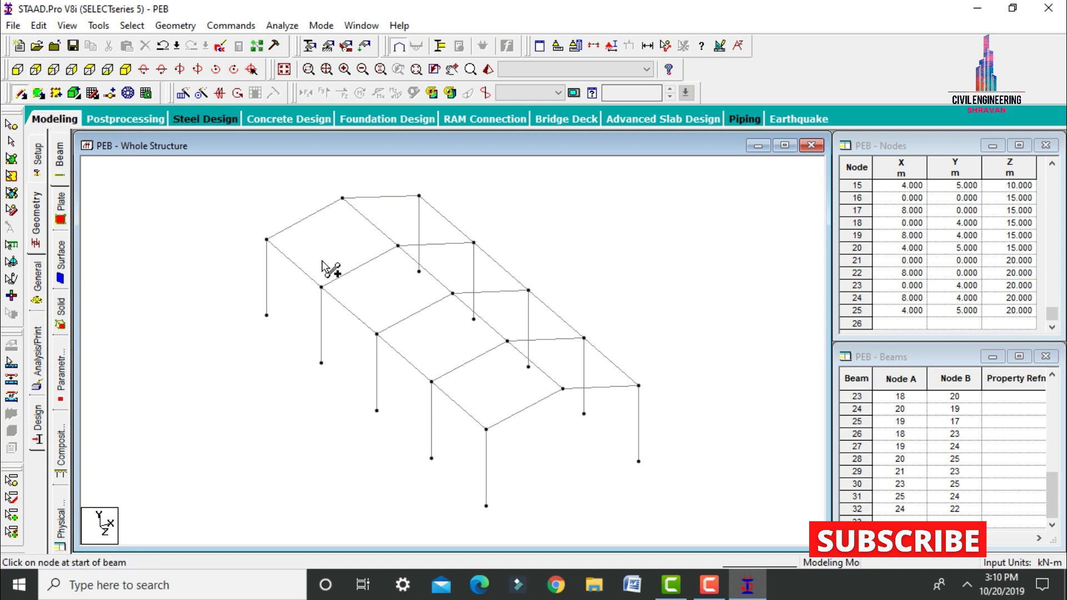
left_click_drag(267, 241, 321, 363)
left_click_drag(322, 288, 267, 315)
left_click_drag(321, 365, 377, 335)
mouse_move(322, 289)
left_mouse_down()
mouse_move(389, 443)
mouse_move(377, 411)
left_mouse_up()
left_click_drag(431, 383, 375, 410)
left_click_drag(377, 335, 432, 459)
left_click_drag(487, 429, 431, 456)
left_click_drag(585, 415, 639, 385)
left_click_drag(431, 382, 488, 506)
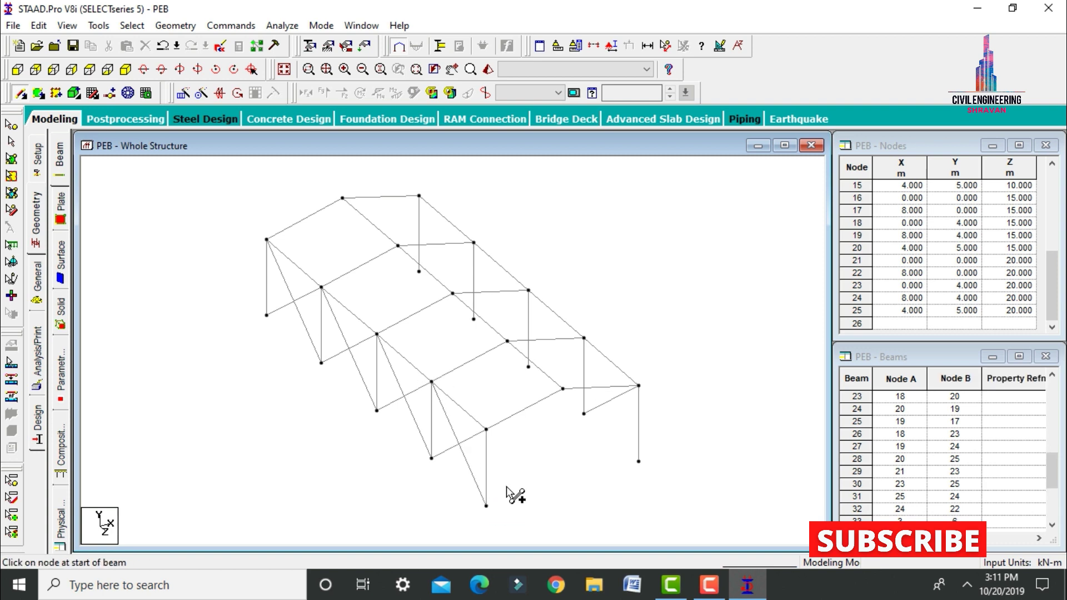
Draw the remaining crossed diagonal bracing beams in the bays of the X = 8 m side wall.
left_click_drag(584, 338, 639, 461)
left_click_drag(529, 290, 584, 414)
left_click(595, 321)
left_click_drag(419, 196, 474, 319)
left_click_drag(474, 242, 419, 271)
Draw crossed roof bracing between eaves and ridge in the first and third bays of one slope and the second and fourth of the other.
left_click_drag(342, 198, 321, 288)
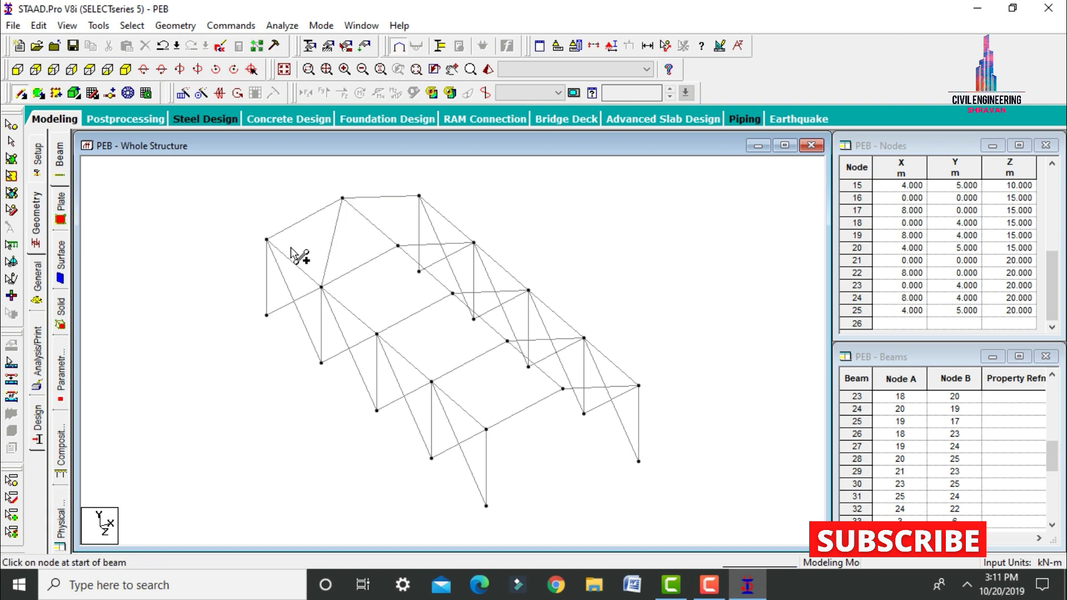
left_click_drag(267, 240, 398, 246)
left_click(447, 295)
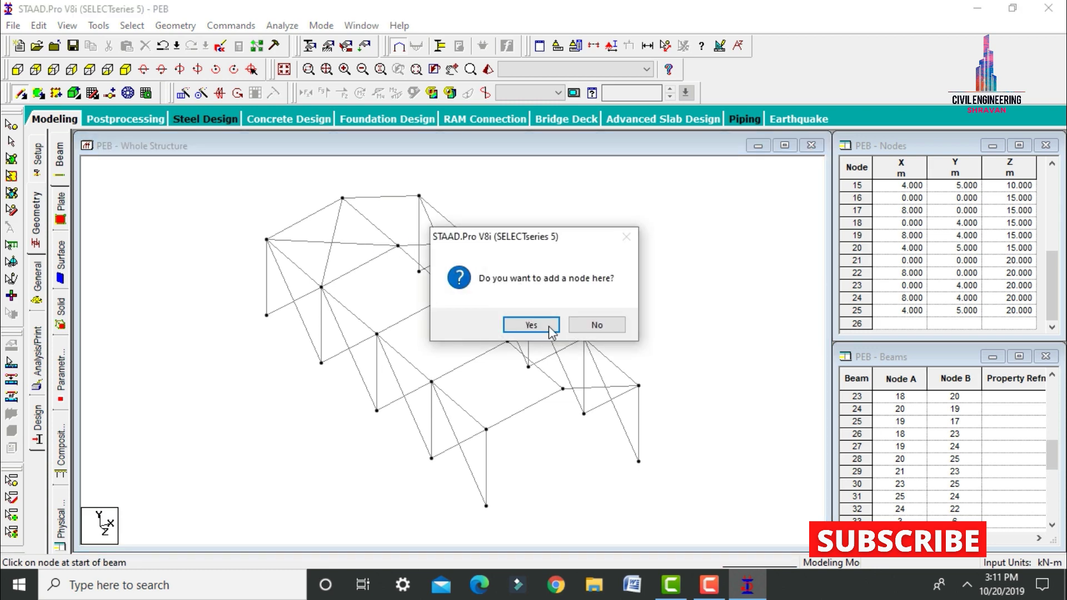
left_click(614, 324)
key("Left")
key("Left")
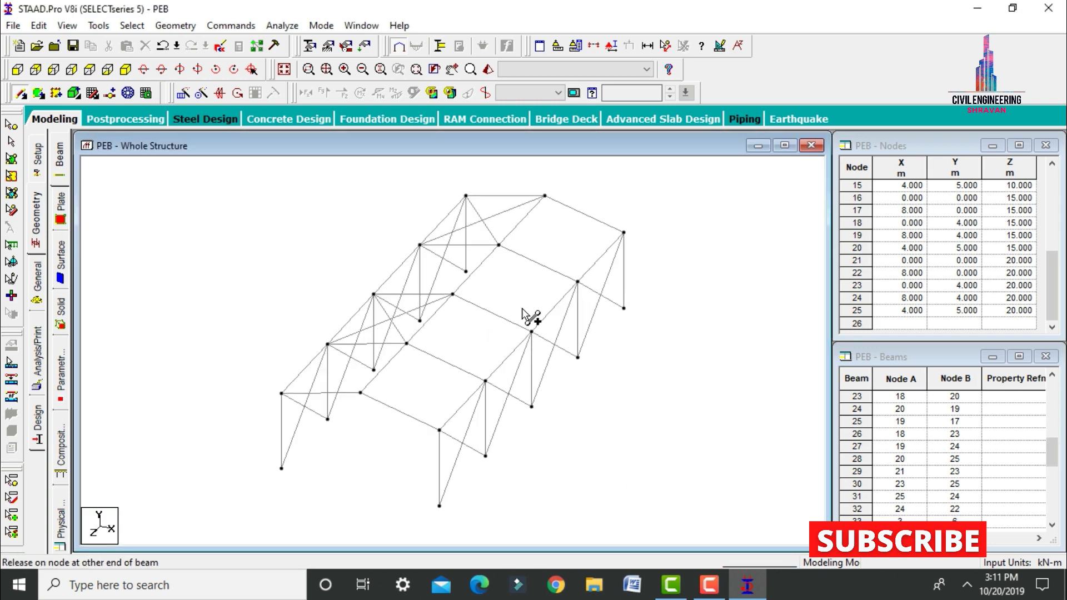
mouse_move(407, 344)
left_mouse_down()
mouse_move(416, 414)
mouse_move(439, 429)
left_mouse_up()
left_click_drag(485, 382, 361, 393)
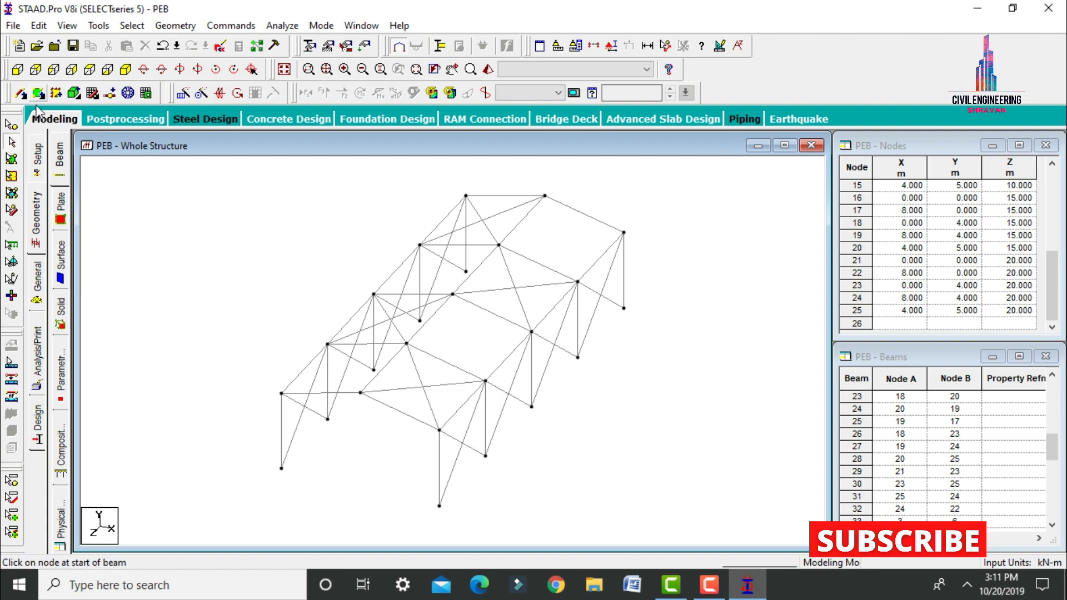
Define a steel Tapered I section with 0.45 m start and end depths, 0.016 m web, and 0.23 m wide, 0.016 m thick top flange.
left_click(49, 121)
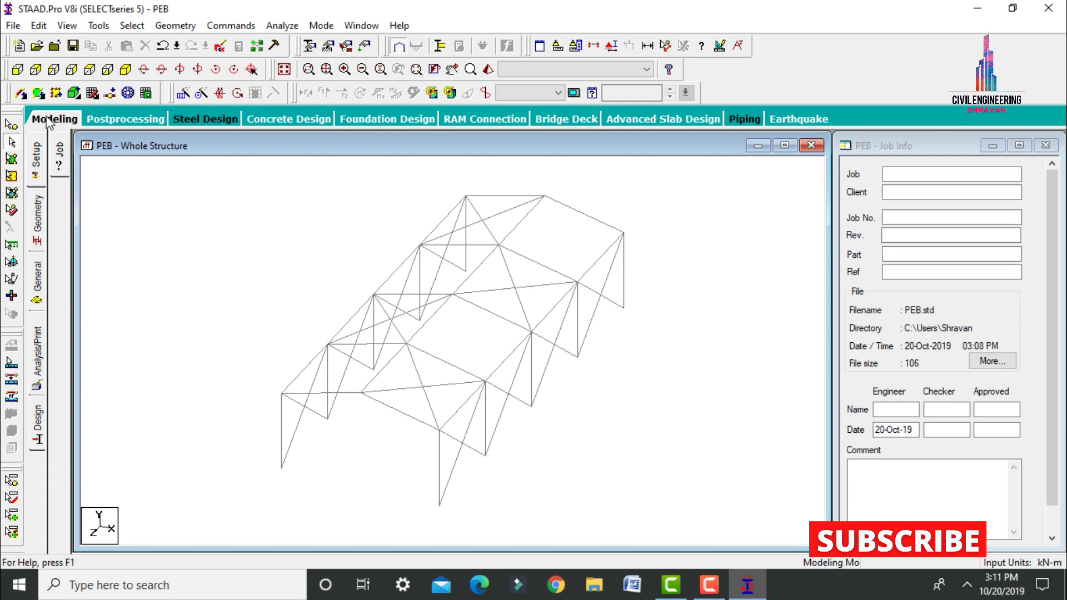
left_click(125, 69)
left_click(37, 278)
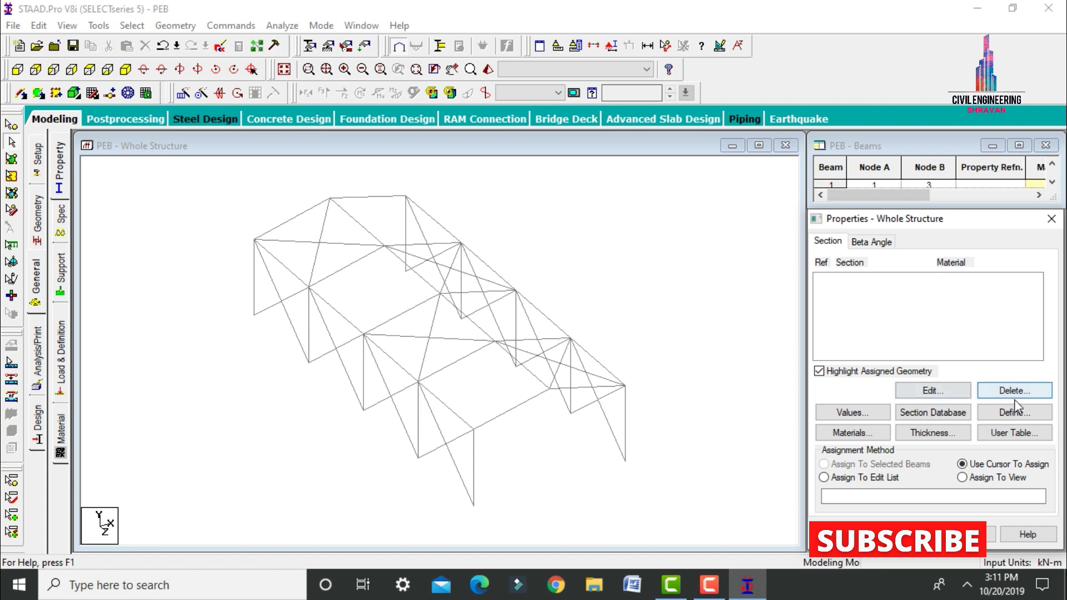
left_click(1011, 413)
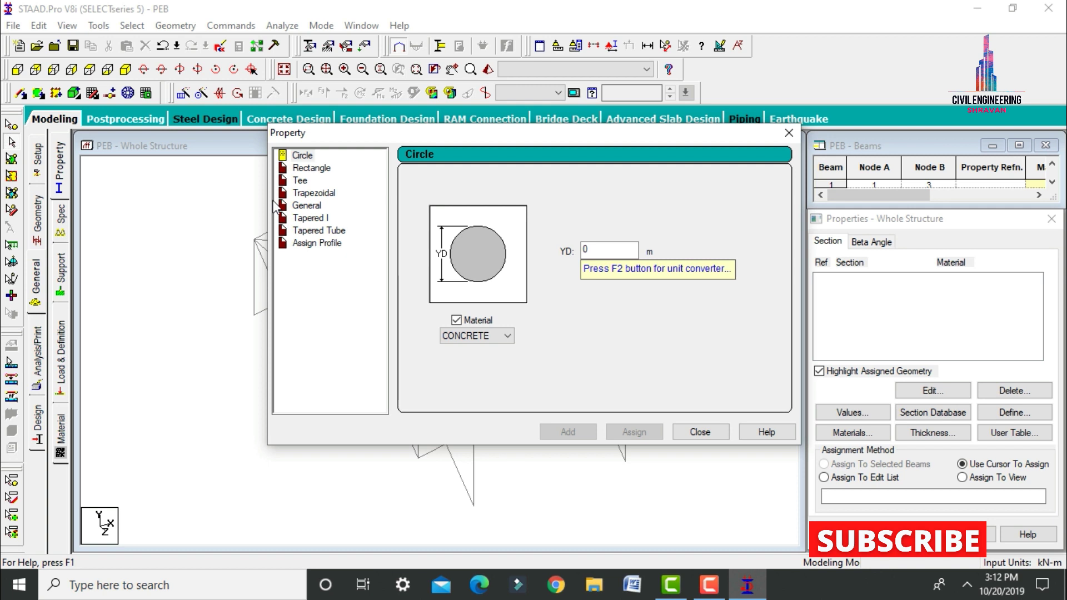
left_click(312, 220)
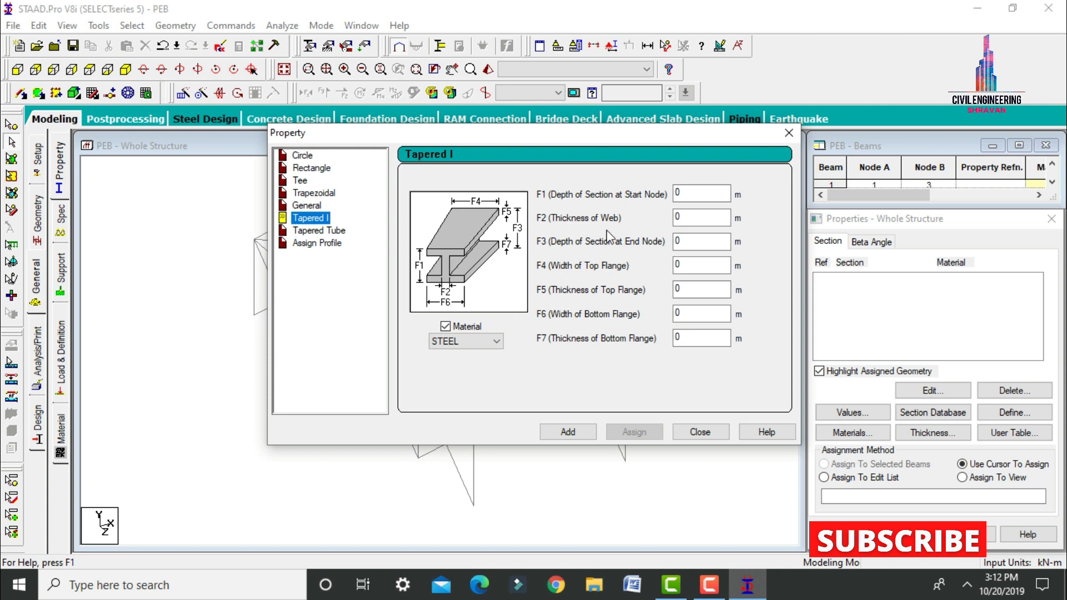
left_click(698, 189)
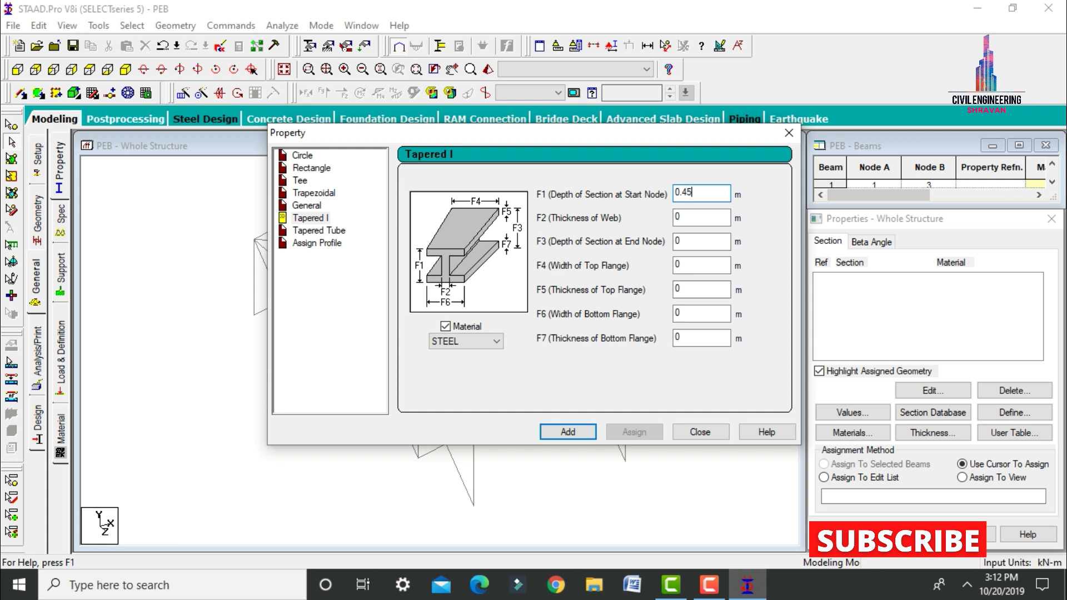
key("Tab")
key("Tab")
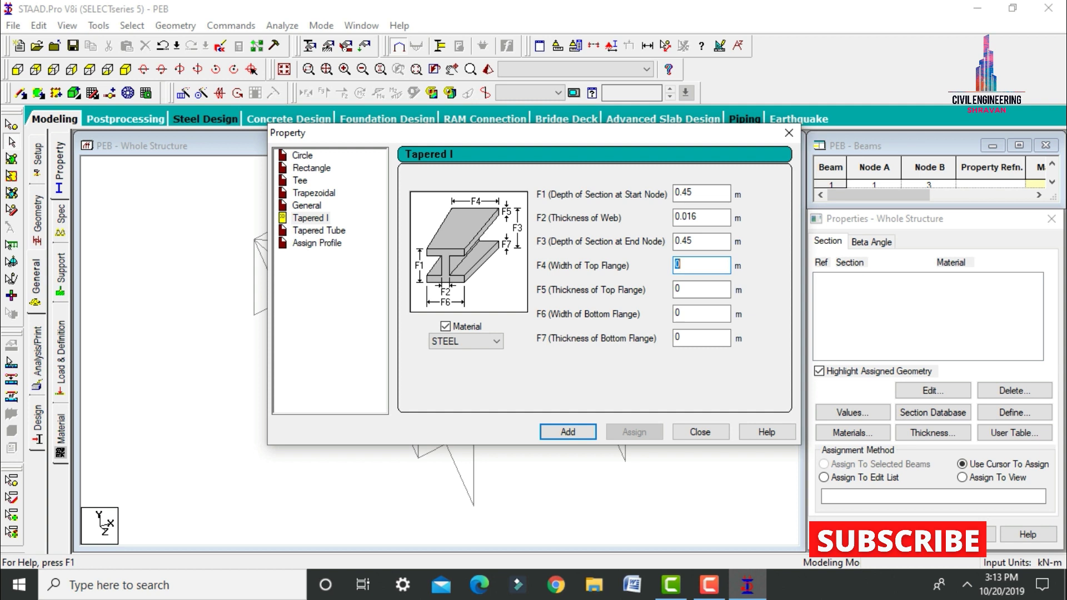
type("23")
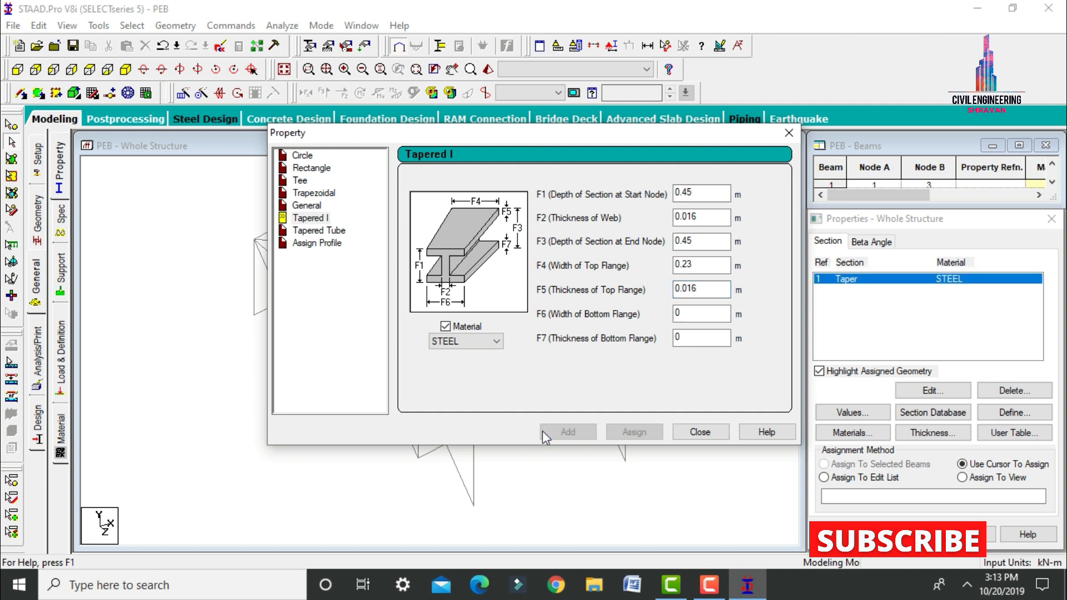
Add a second steel Tapered I section with 0.3 m start and end depths, 0.006 m web, and 0.15 m wide, 0.008 m thick top flange.
left_click_drag(696, 192, 682, 189)
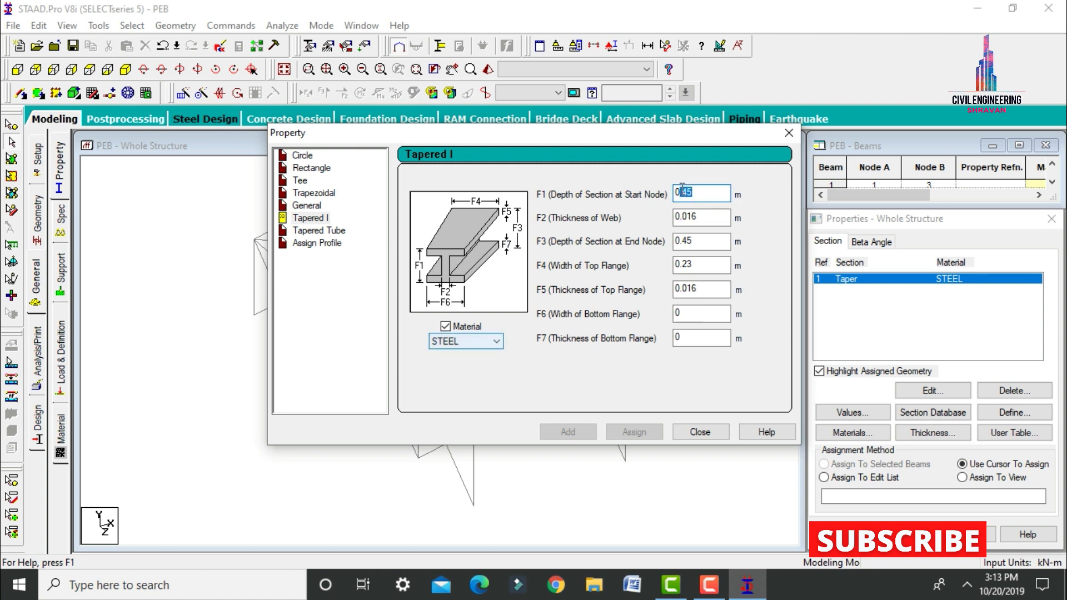
type("3")
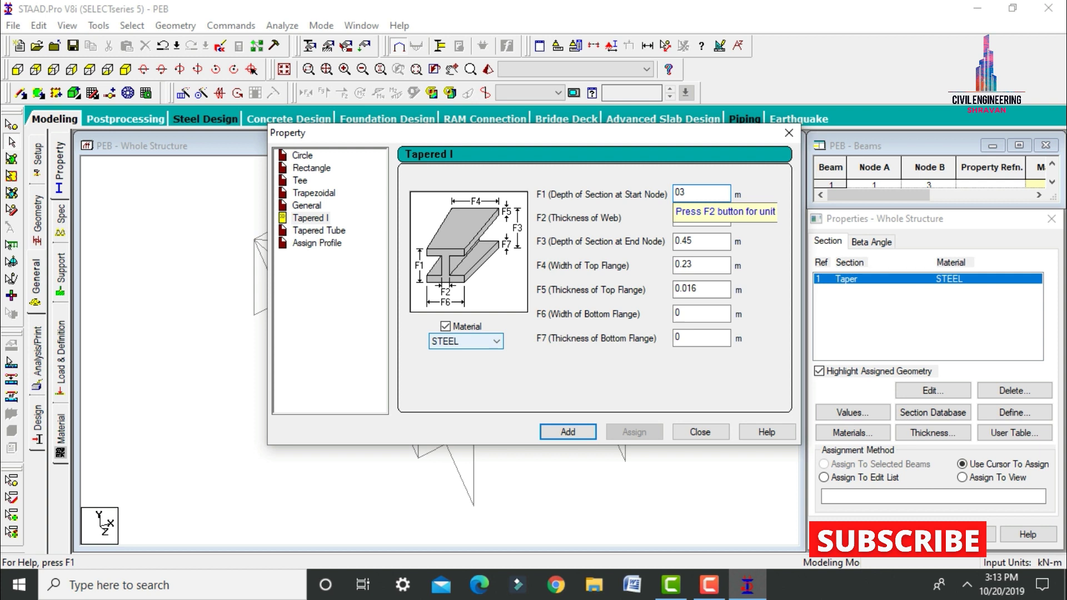
type("3")
key("Tab")
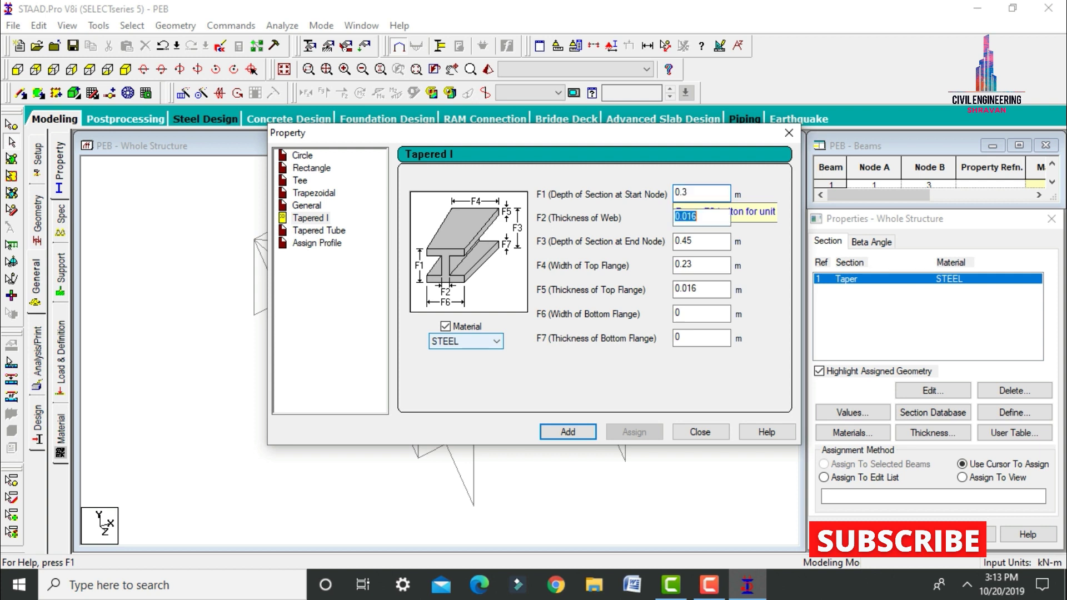
type("0.00")
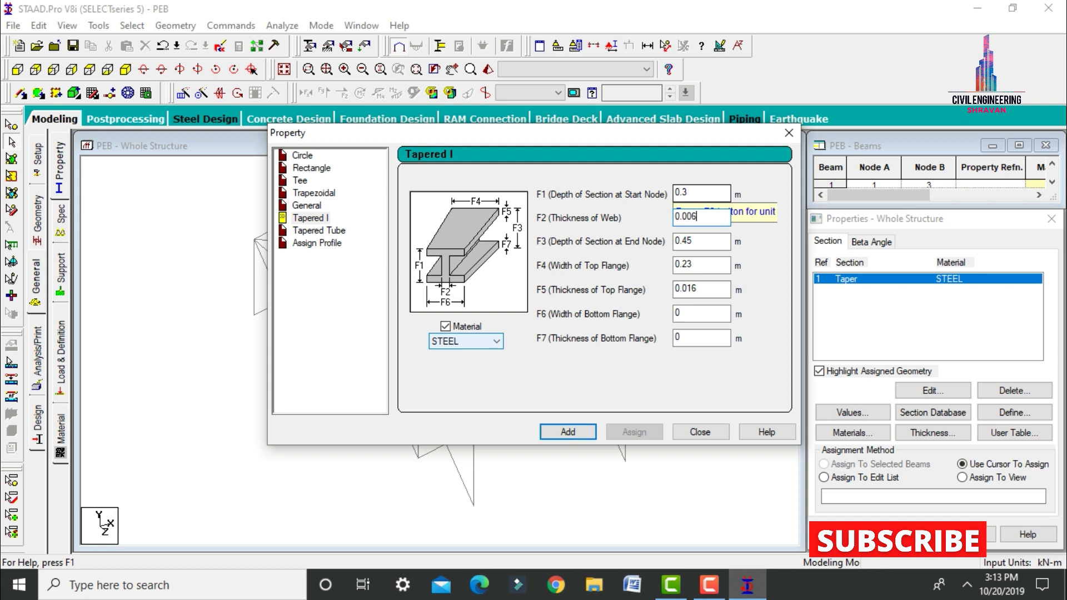
key("Tab")
type("0.")
key("Tab")
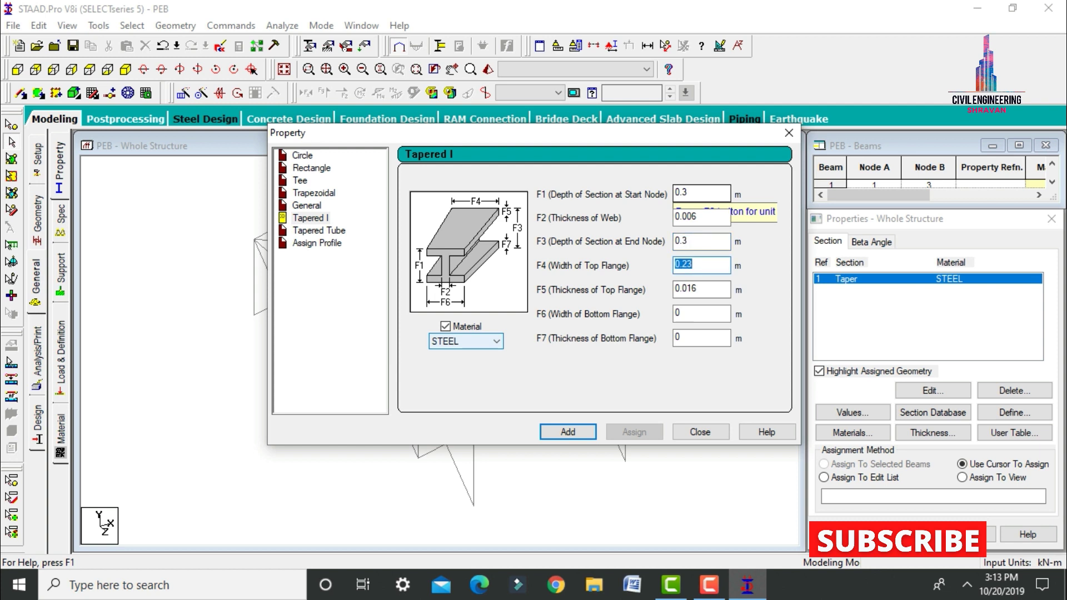
type("0.15")
key("Tab")
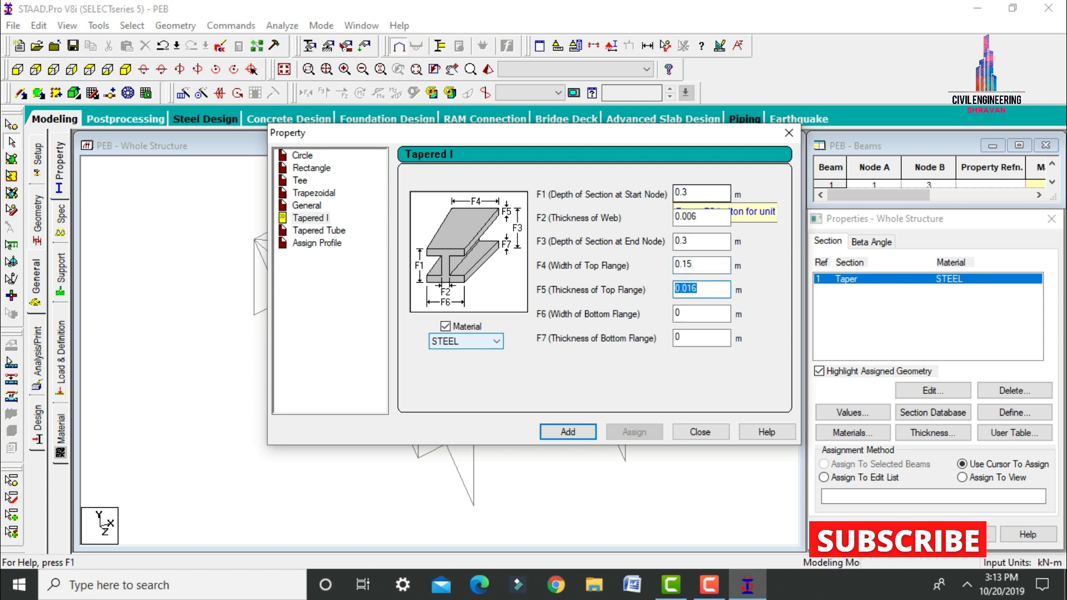
type("0.008")
key("Return")
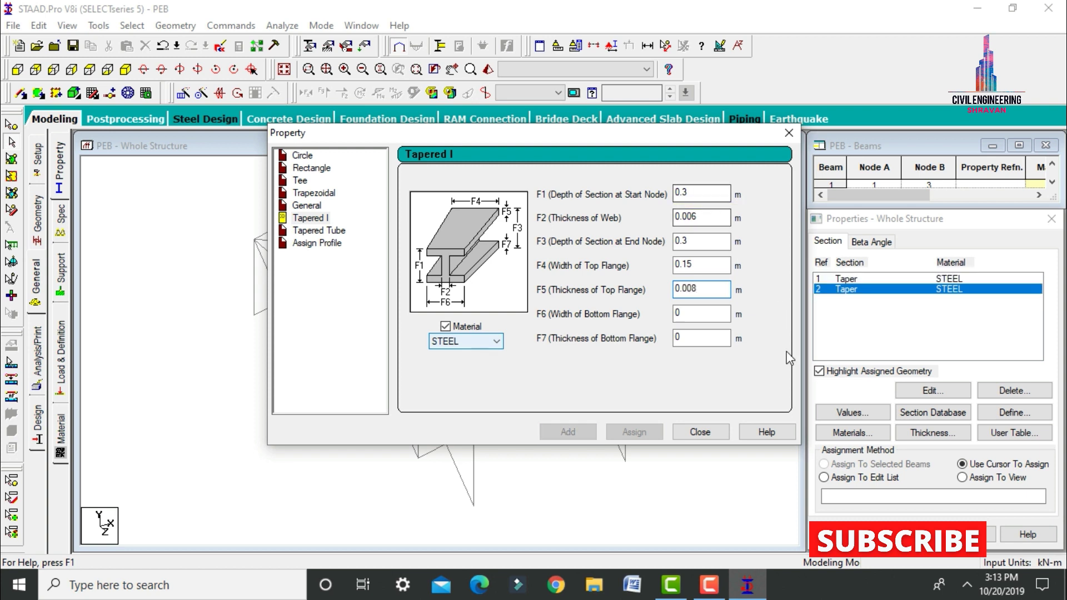
left_click(714, 433)
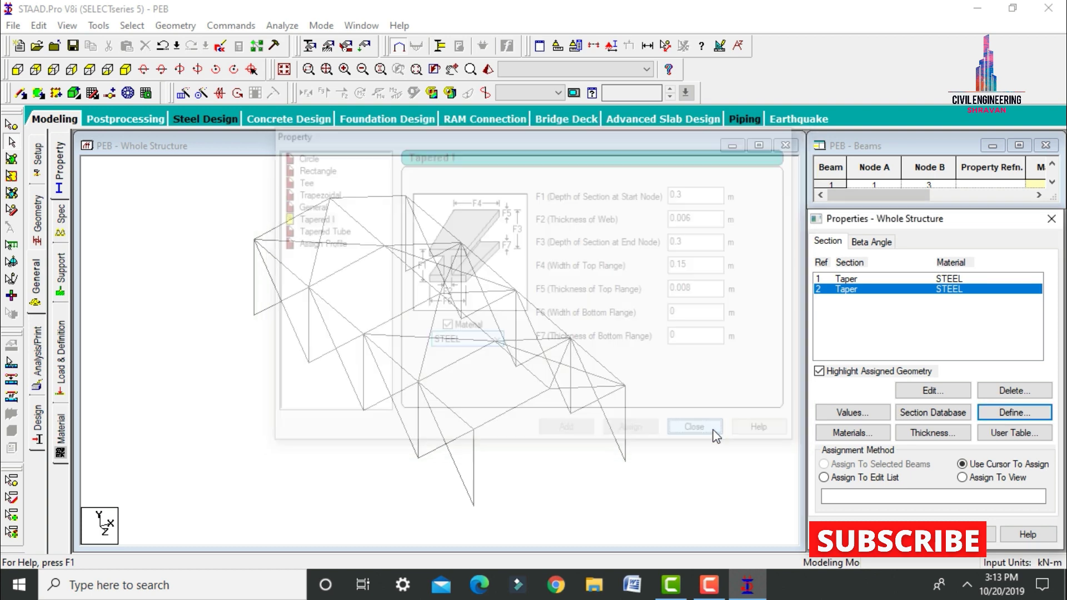
Add the Indian angle ISA200x150x20 in steel from the section database as a single section from table.
left_click(915, 422)
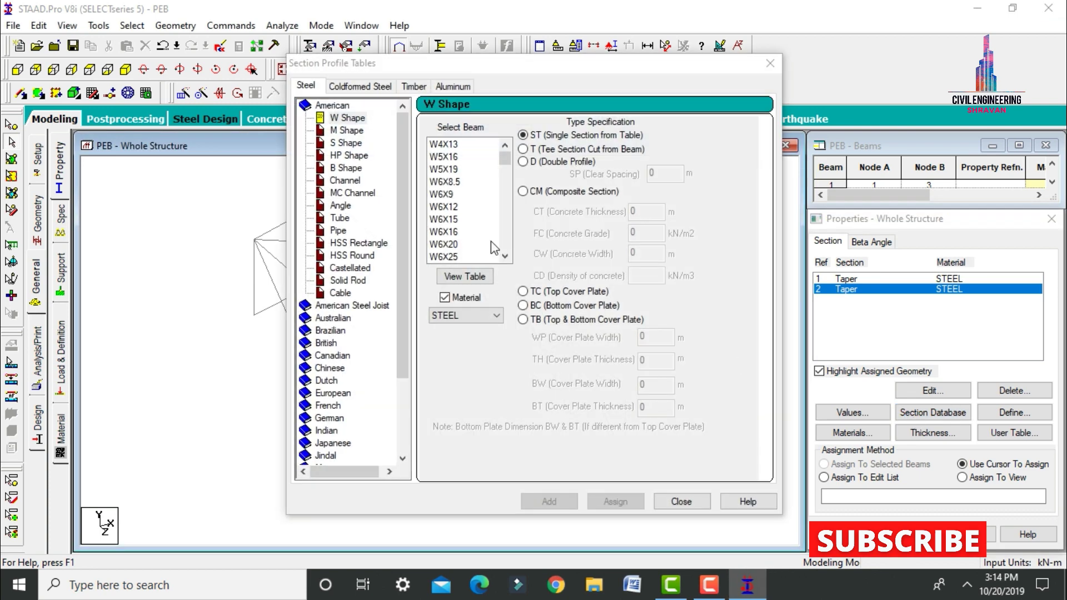
left_click(310, 433)
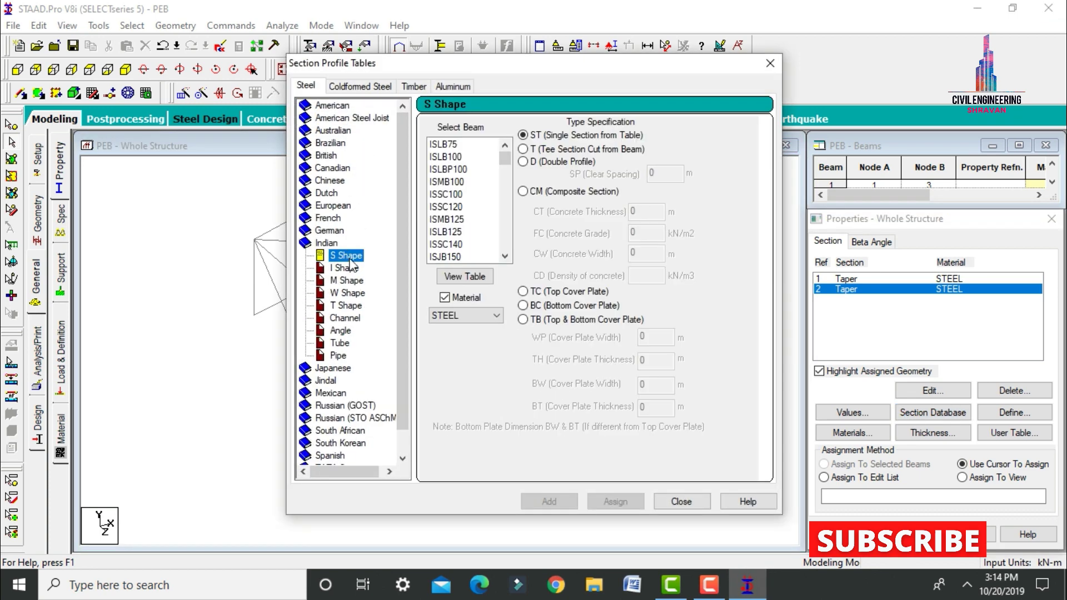
left_click(341, 331)
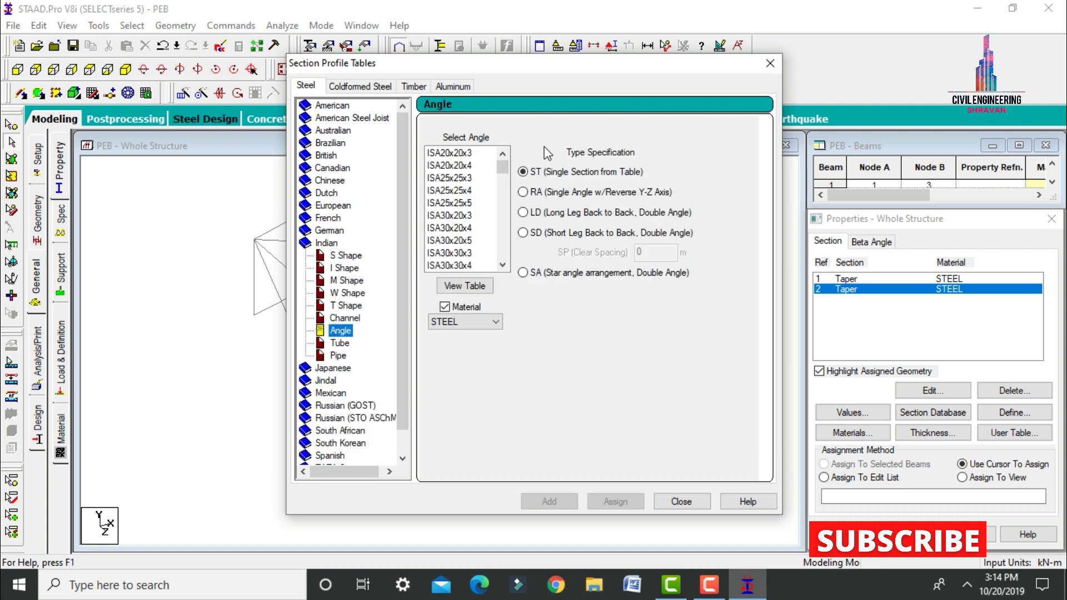
left_click_drag(507, 172, 504, 257)
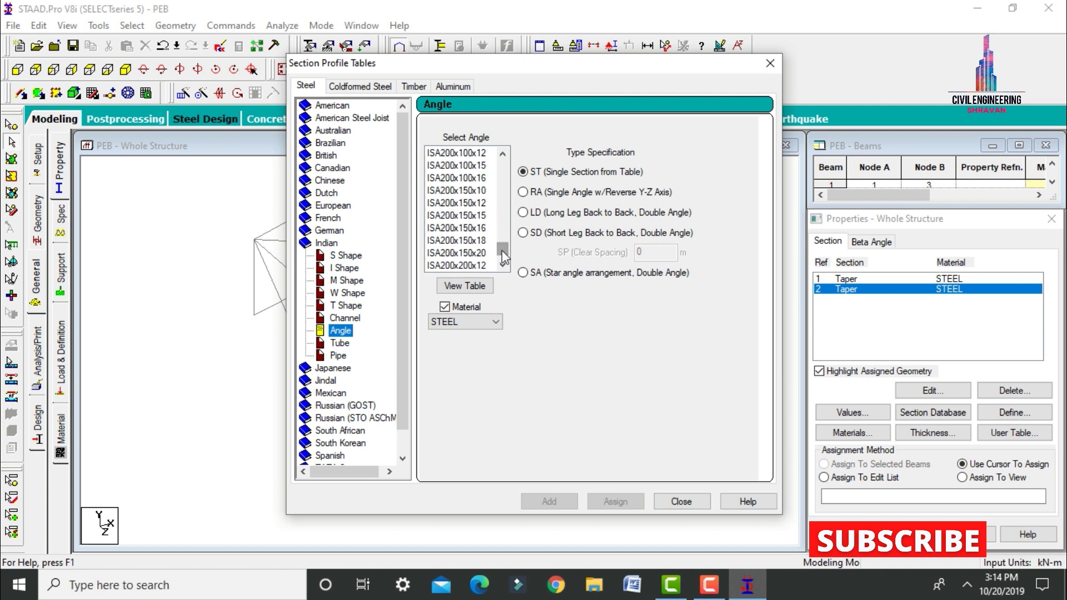
left_click(477, 255)
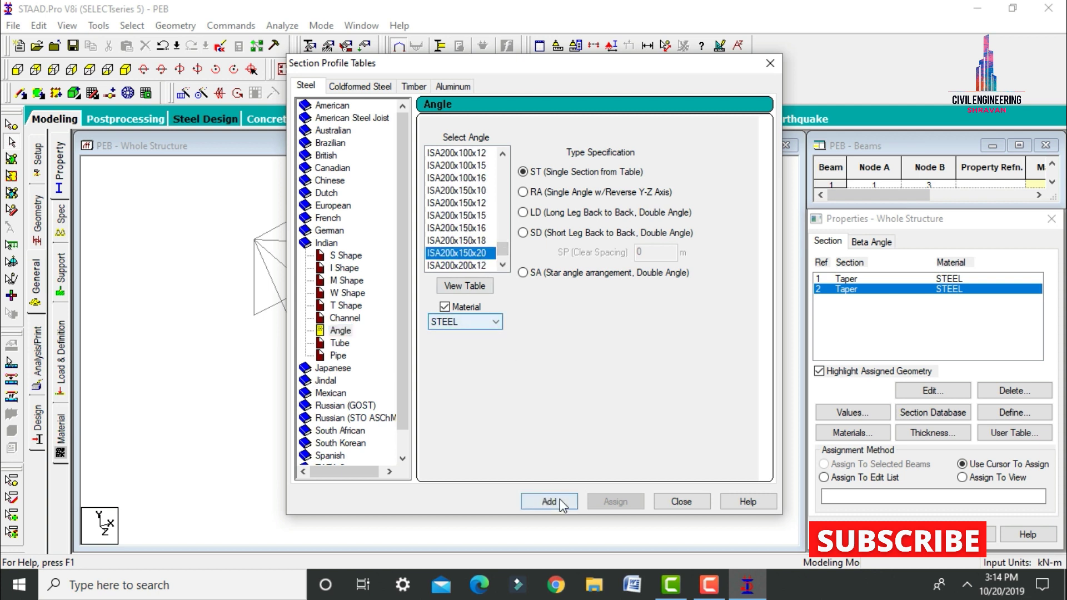
left_click(559, 499)
left_click(680, 502)
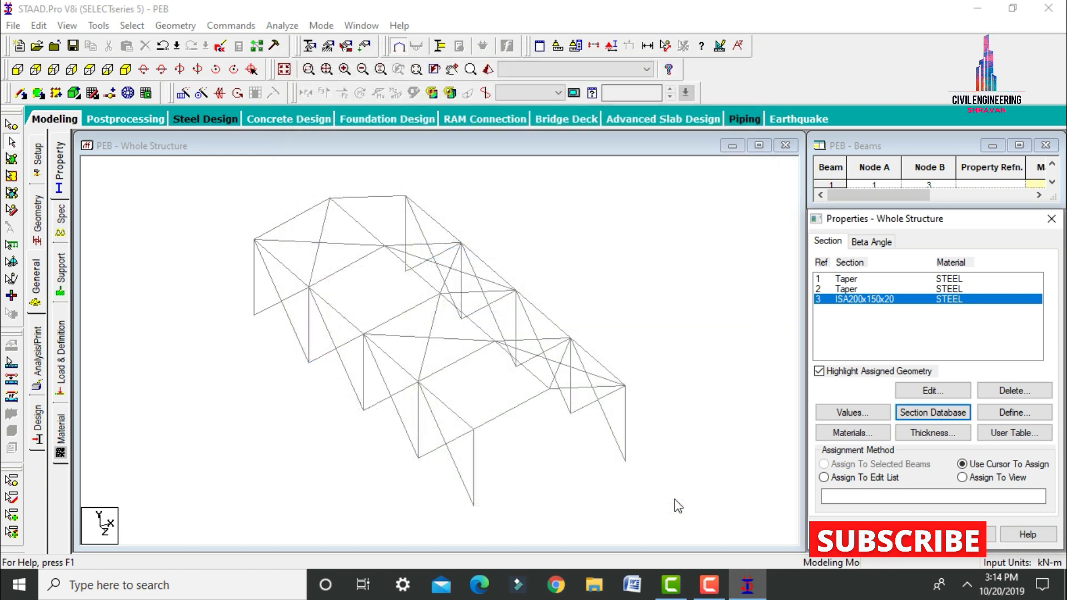
Assign the first tapered section to all vertical columns by selecting the beams parallel to Y.
left_click(871, 282)
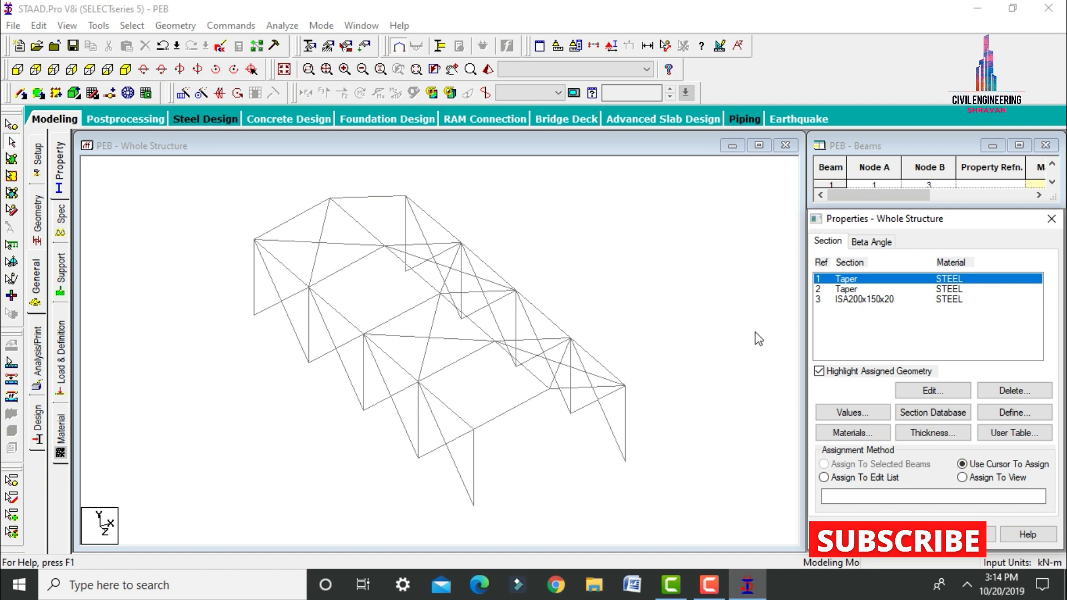
left_click(139, 27)
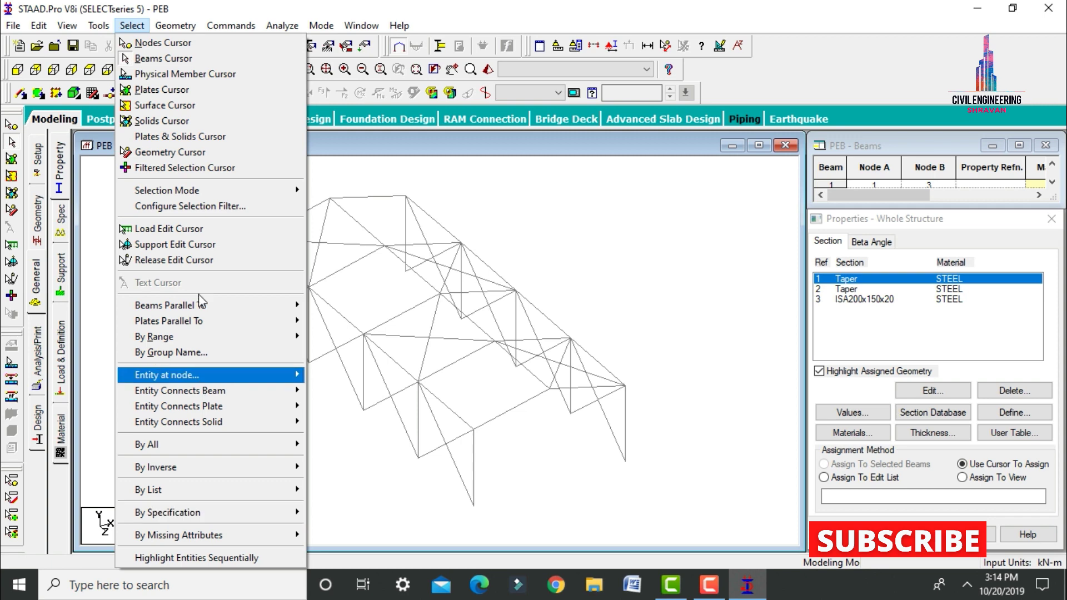
mouse_move(209, 308)
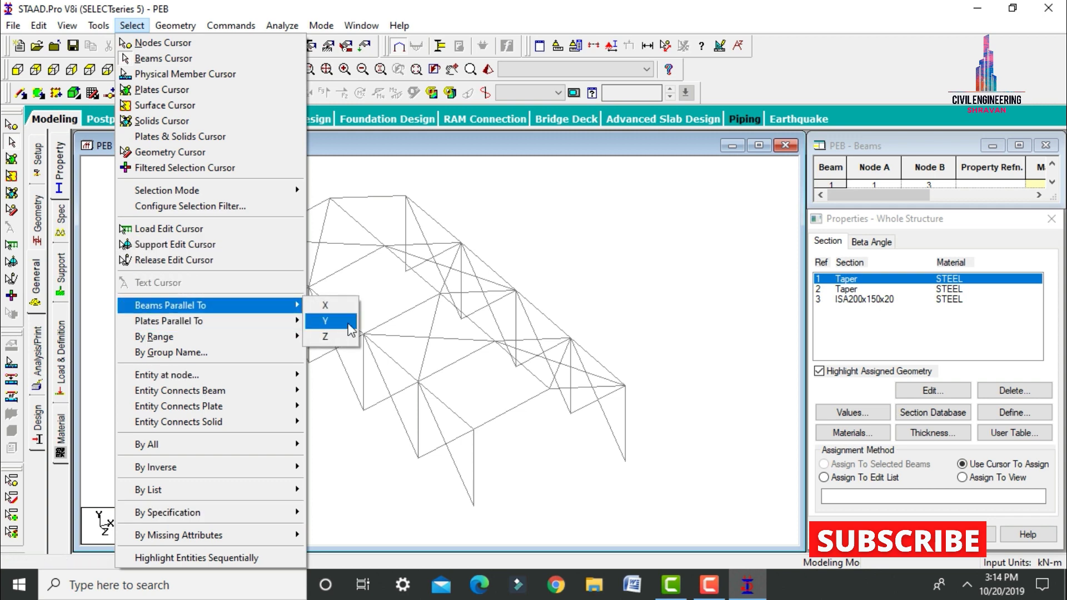
left_click(349, 322)
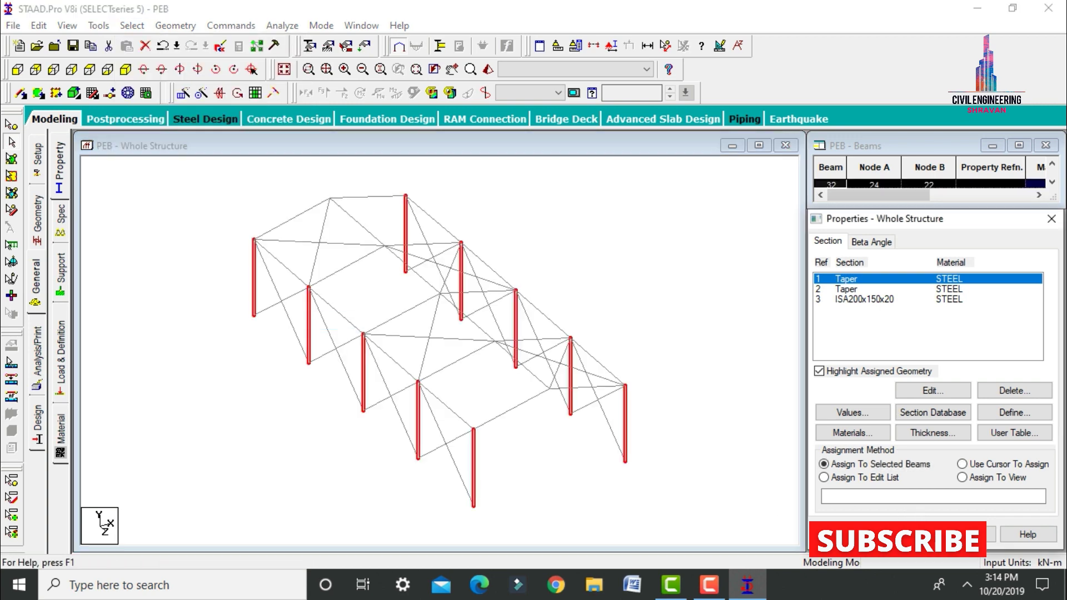
left_click(901, 534)
left_click(948, 422)
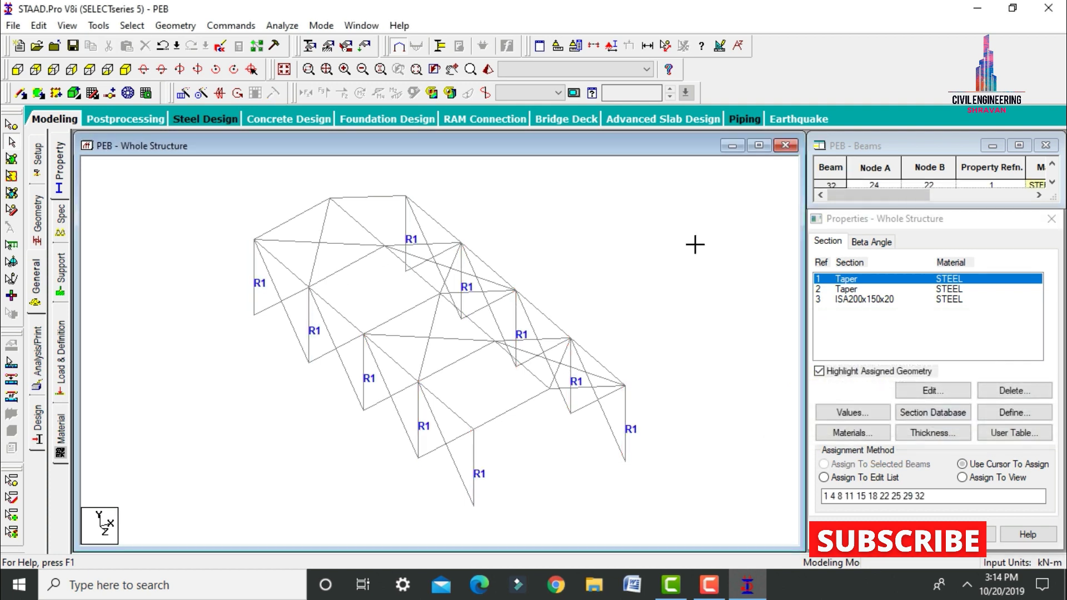
Make the second tapered section active and isolate the roof members with a window section cut in the front view.
left_click(853, 289)
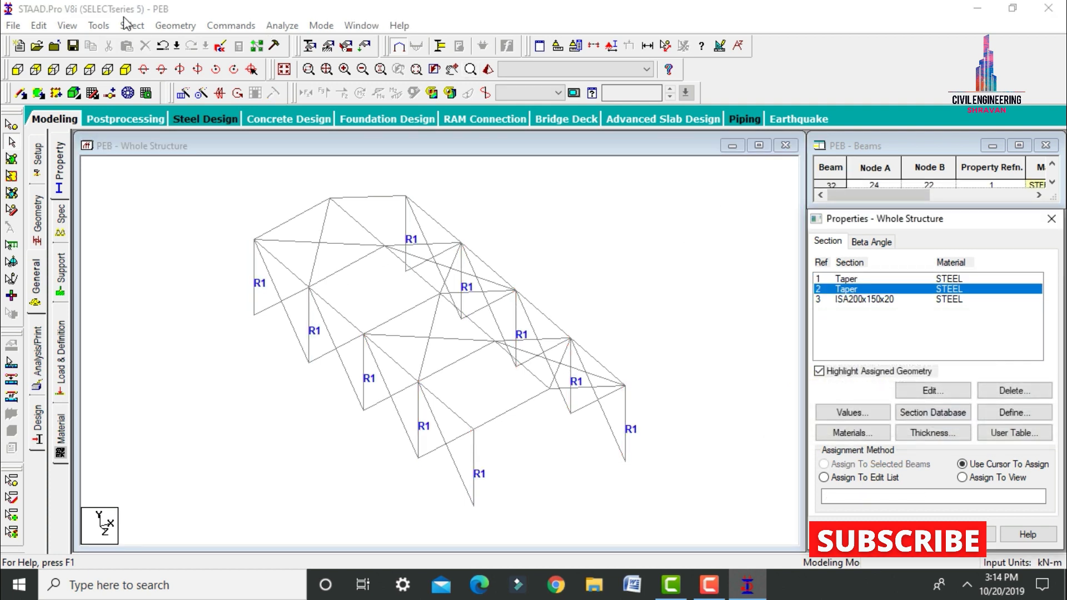
left_click(18, 67)
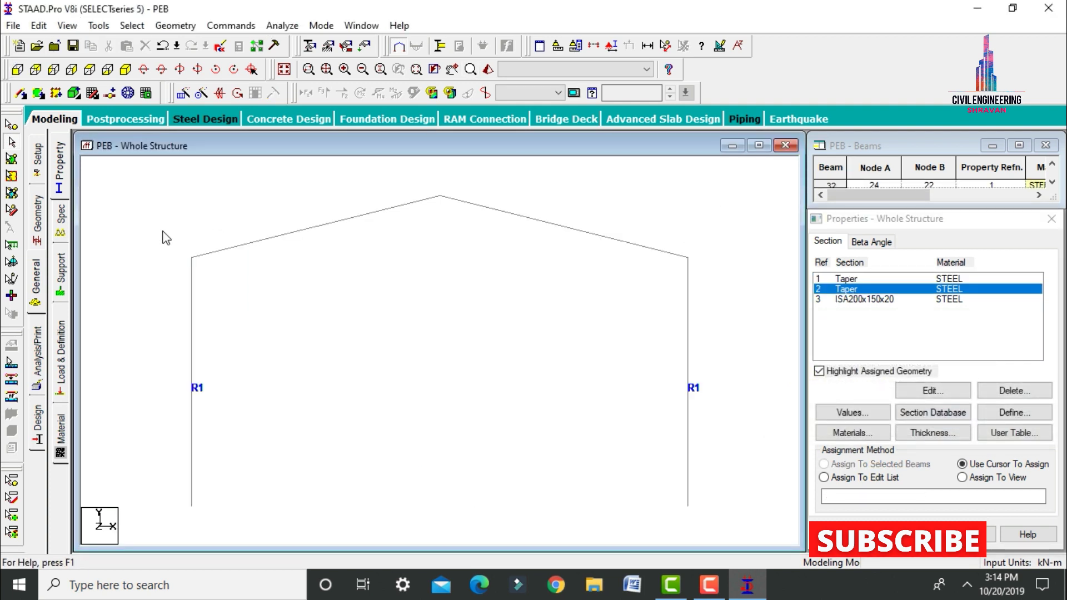
left_click(368, 213)
left_click(504, 212)
left_click(239, 174)
left_click(594, 49)
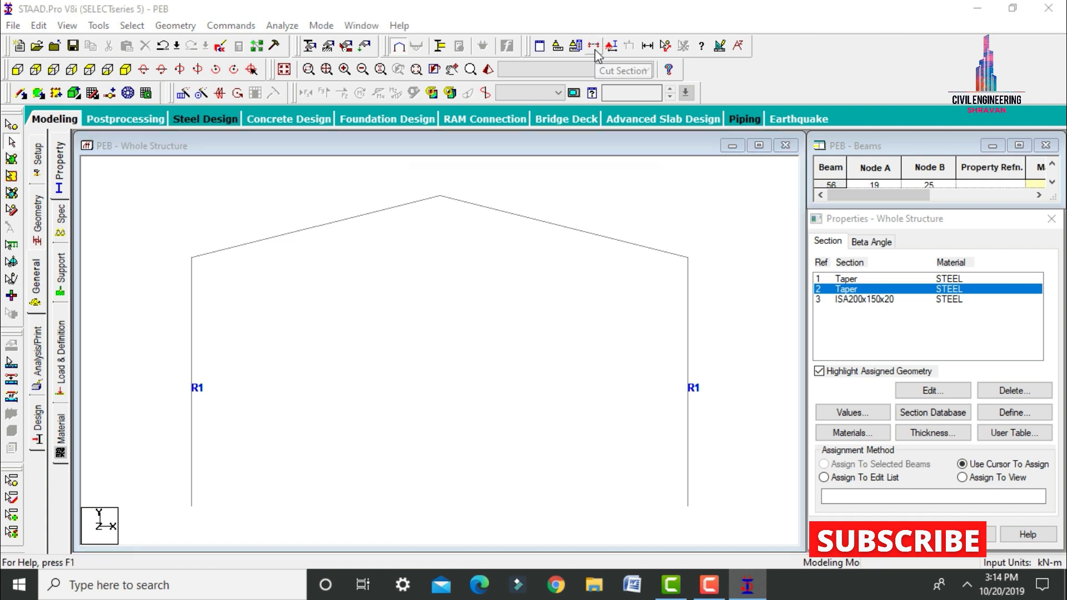
left_click(595, 199)
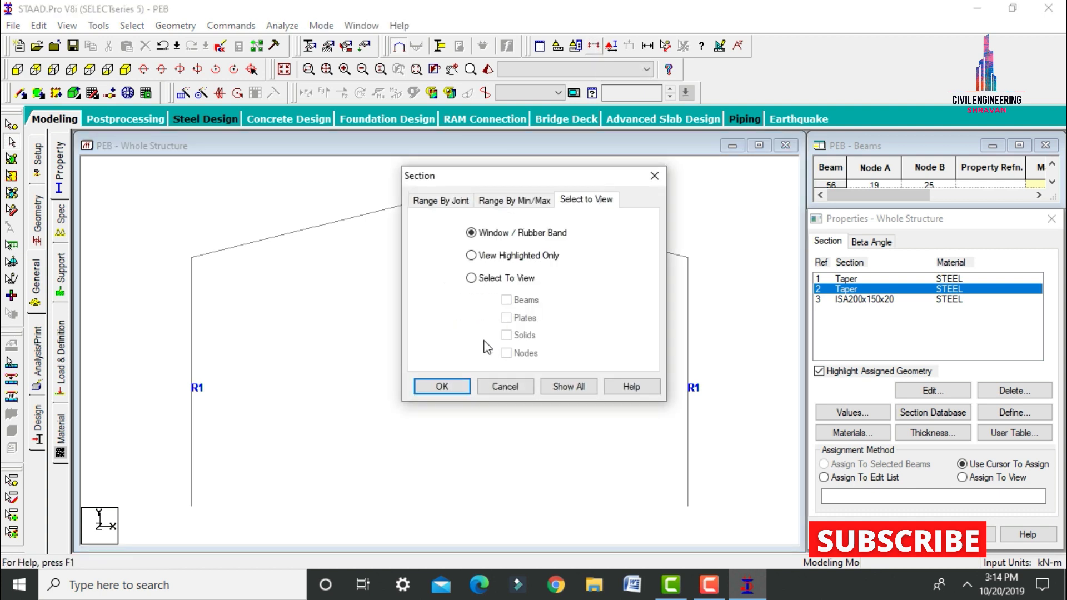
left_click(440, 388)
left_click_drag(159, 183, 708, 257)
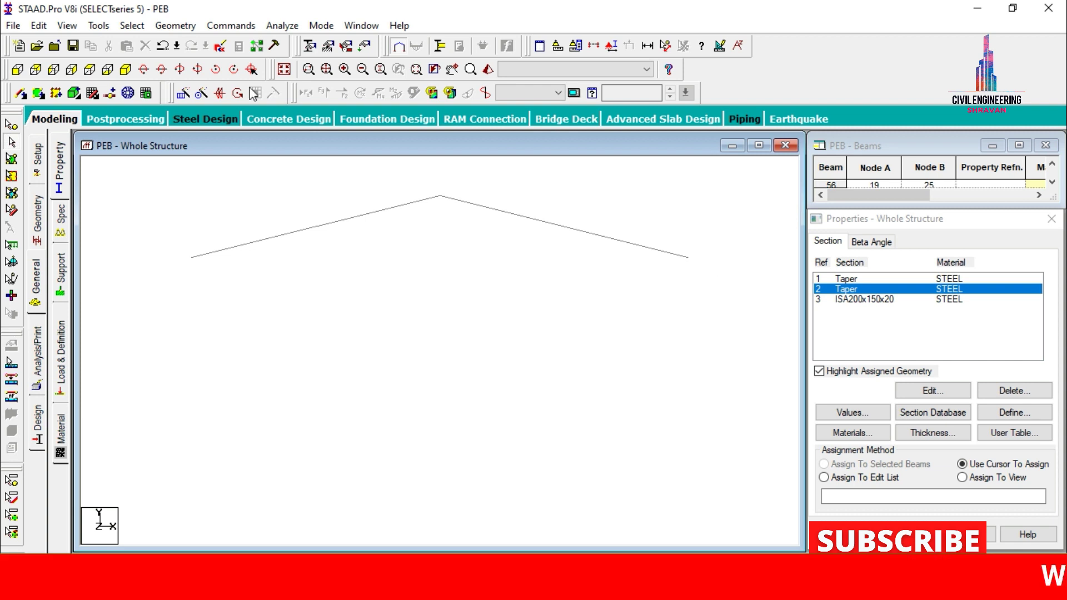
Select the rafters on the first two transverse frame lines of the isolated roof in plan view.
left_click(90, 69)
left_click_drag(368, 188, 567, 198)
left_click_drag(360, 266, 548, 282, "ctrl")
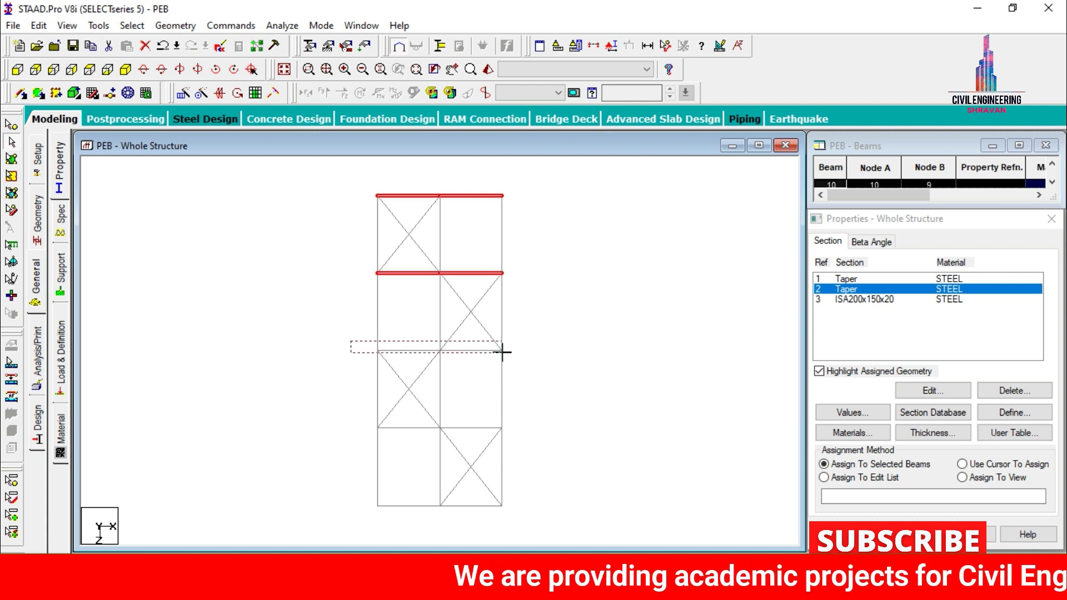
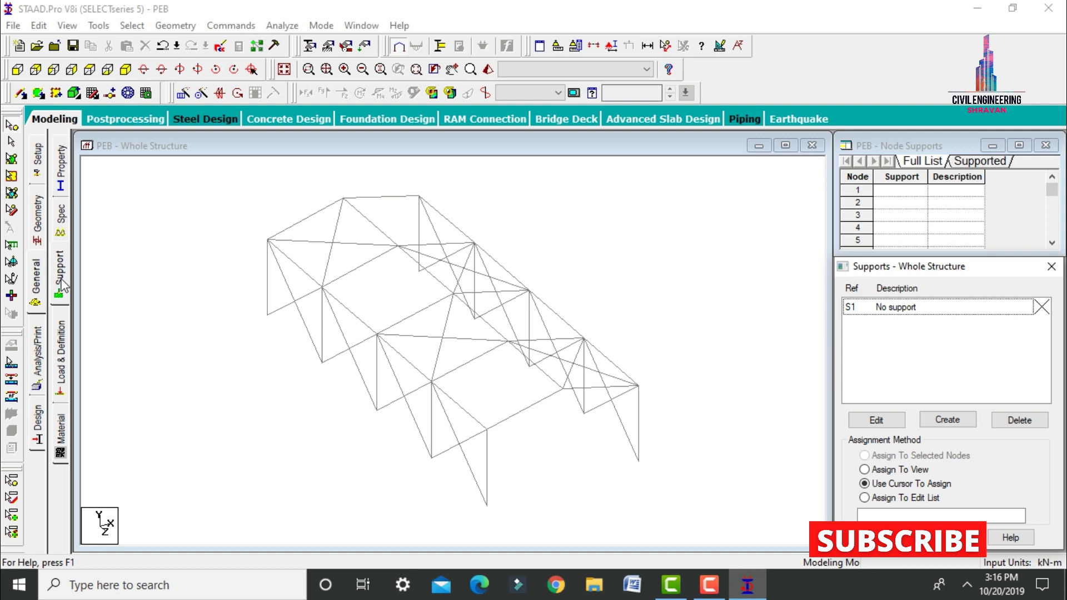
Create a fixed support and assign it to all the column base nodes.
left_click(947, 421)
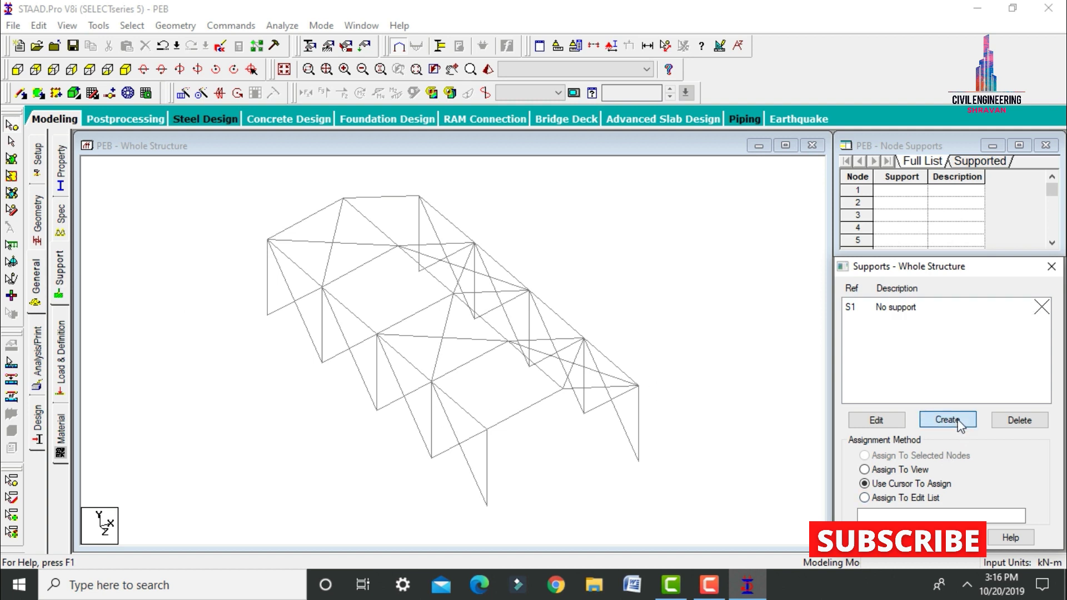
left_click(842, 553)
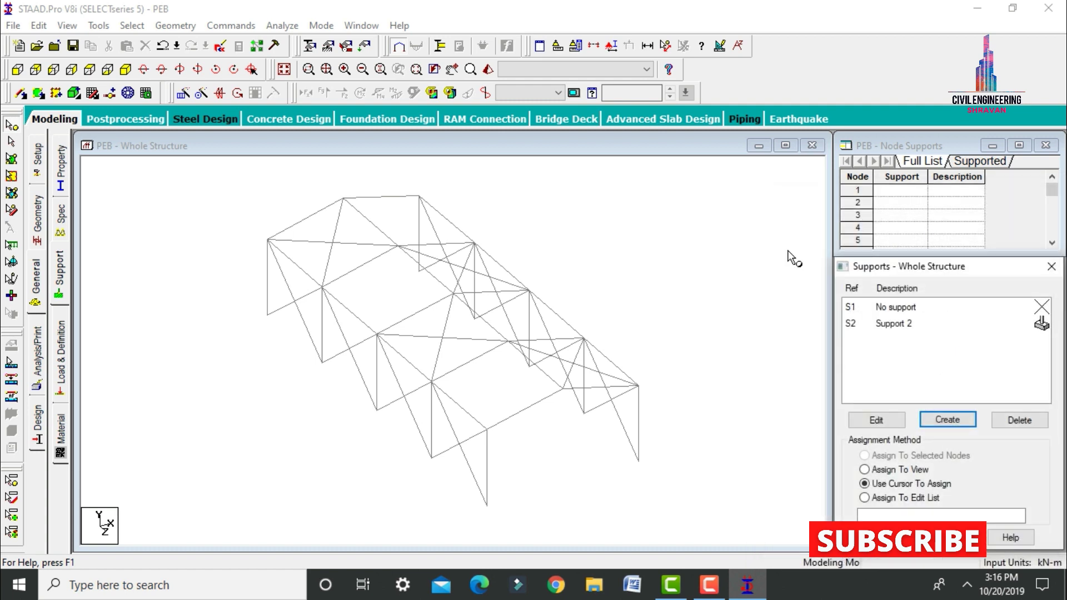
left_click(906, 325)
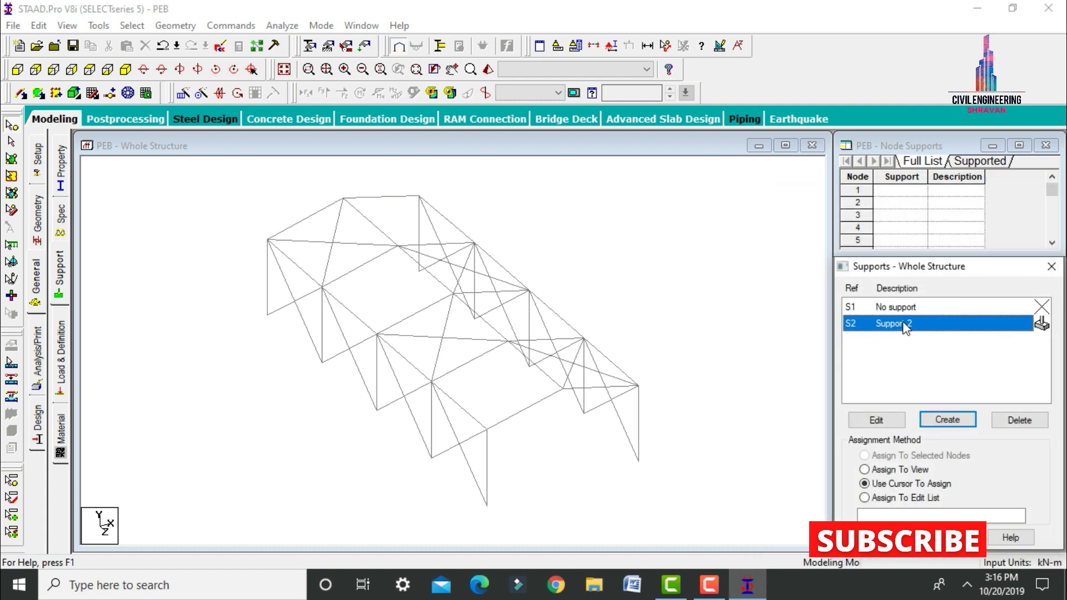
left_click(17, 70)
left_click_drag(165, 482, 812, 506)
left_click(127, 70)
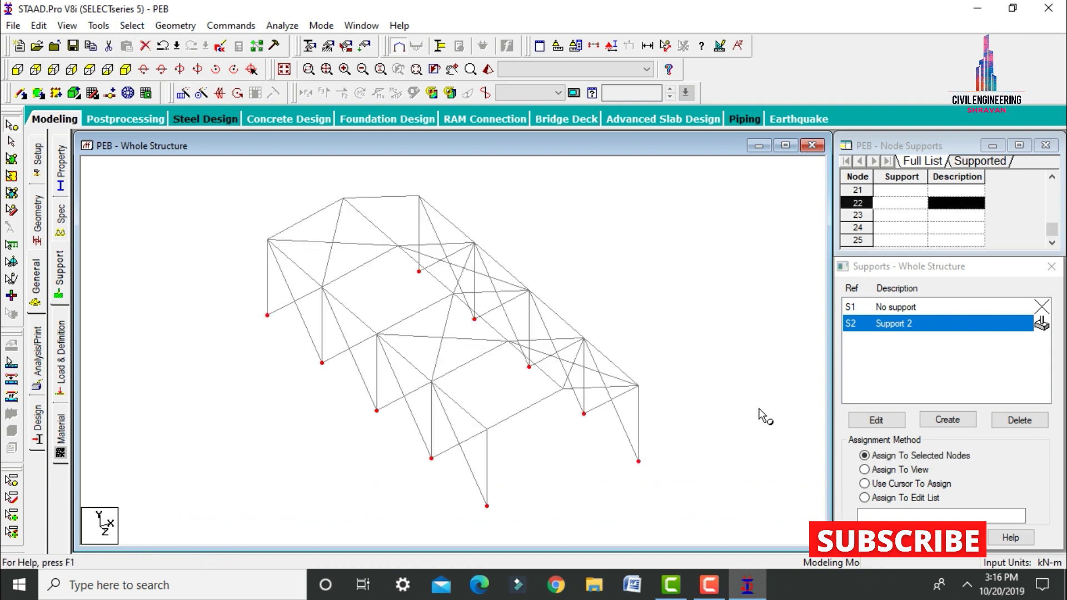
left_click(886, 556)
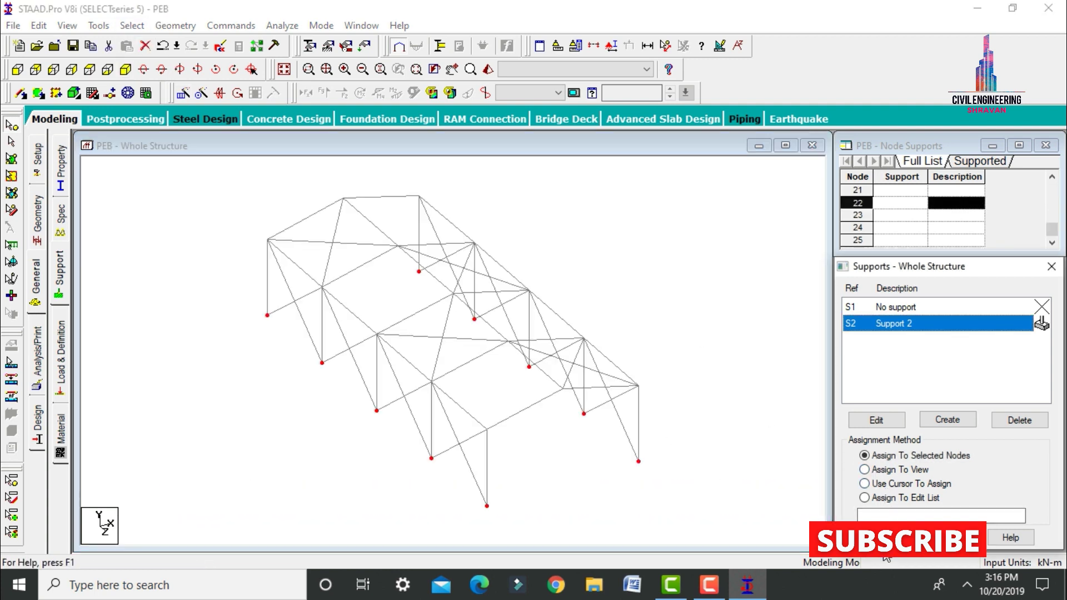
left_click(886, 542)
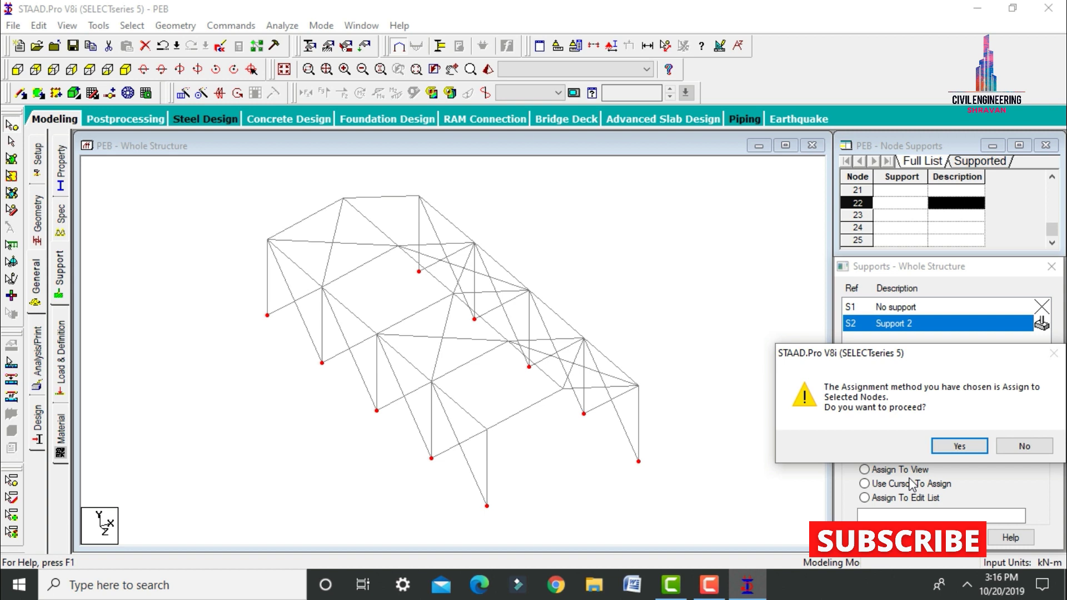
left_click(958, 448)
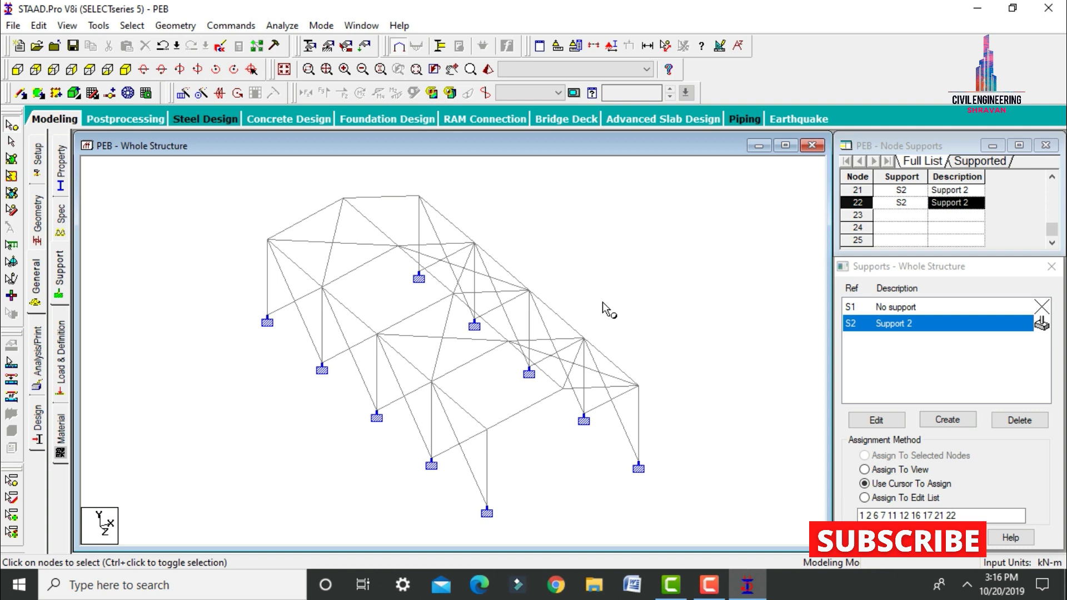
Start a new seismic definition of type IS 1893 - 2002/2005.
left_click(64, 367)
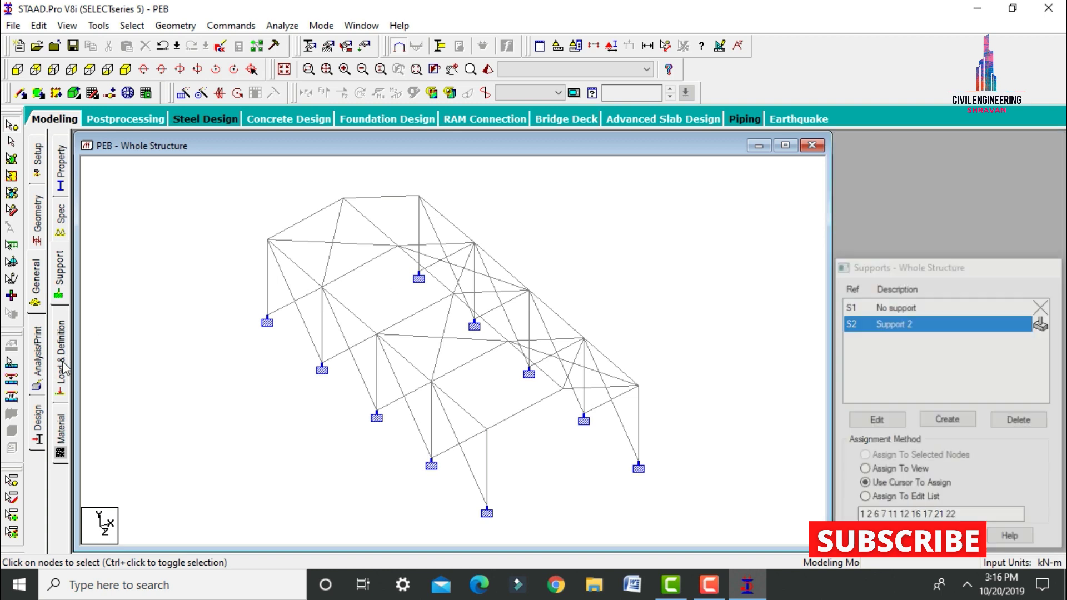
left_click(819, 160)
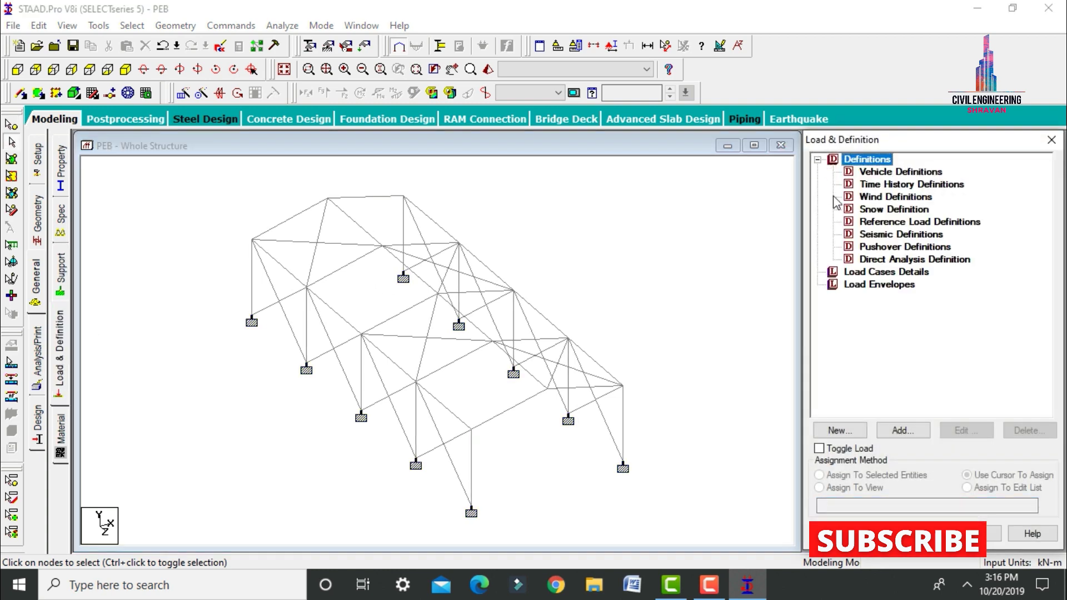
left_click(883, 234)
left_click(902, 430)
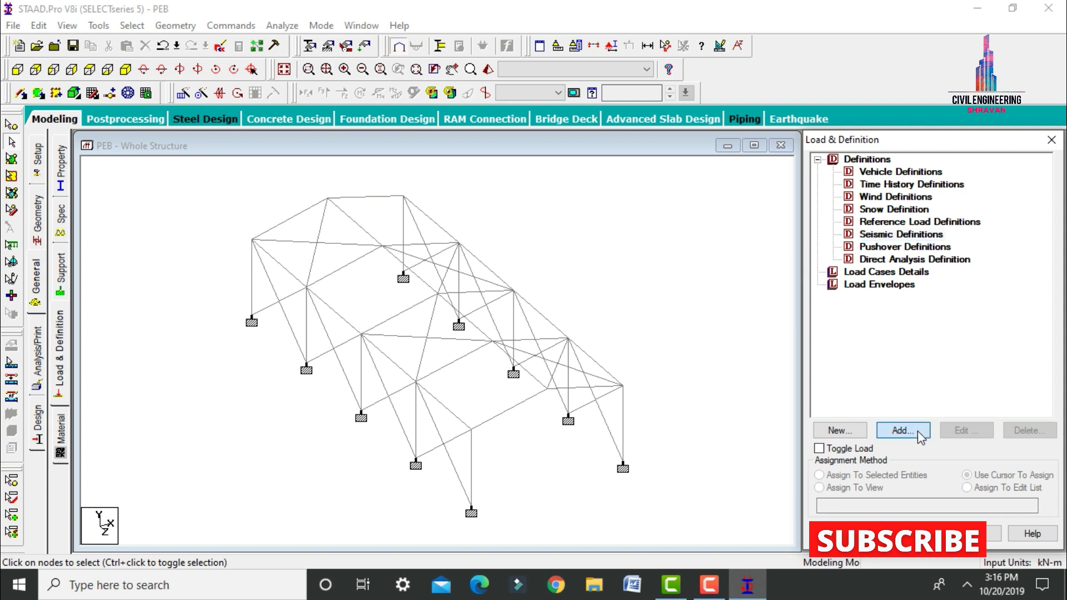
left_click(518, 159)
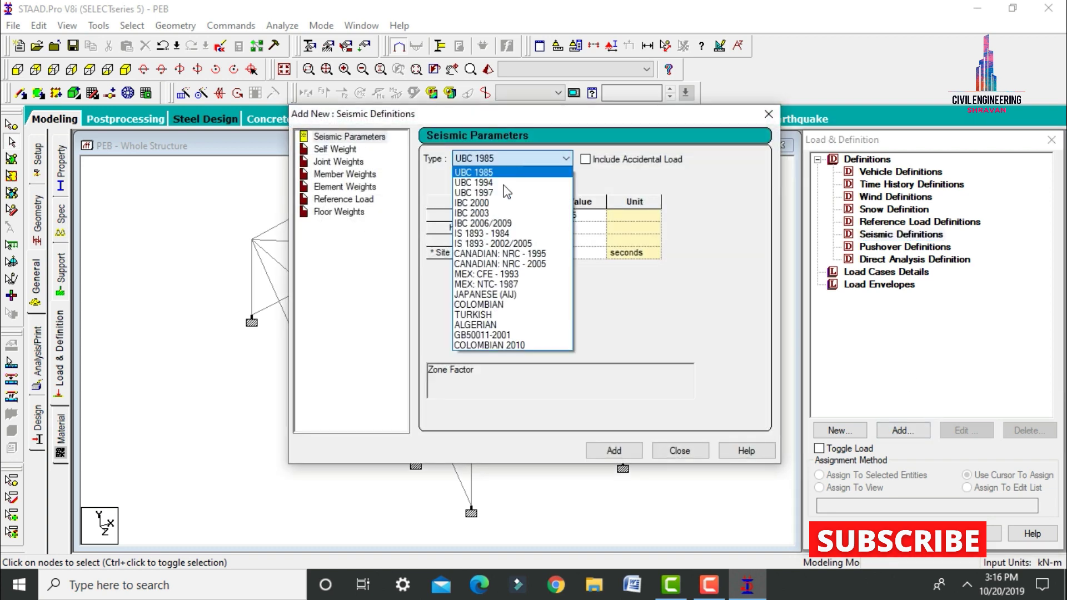
left_click(506, 245)
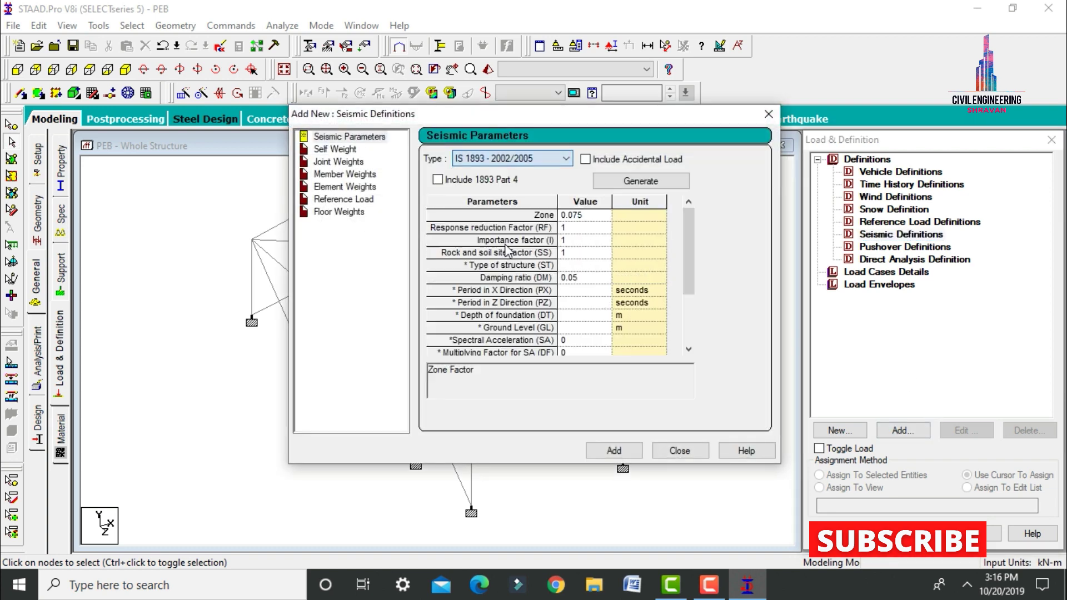
Generate and add the seismic parameters for zone V, special RC moment resisting frame, medium soil, RC frame building and damping ratio 0.05.
left_click(622, 183)
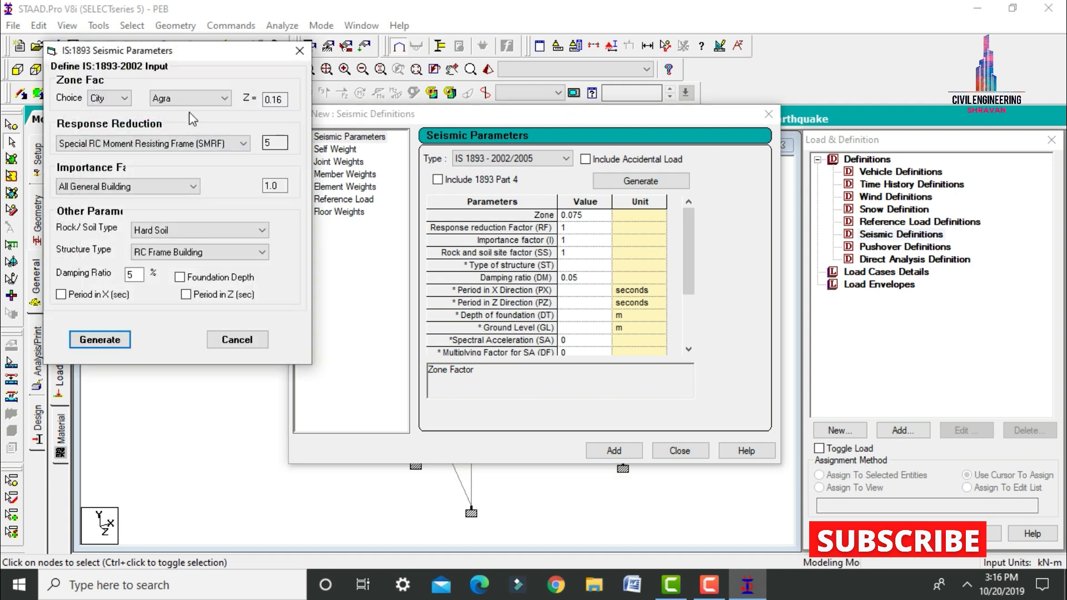
left_click(124, 99)
left_click(105, 124)
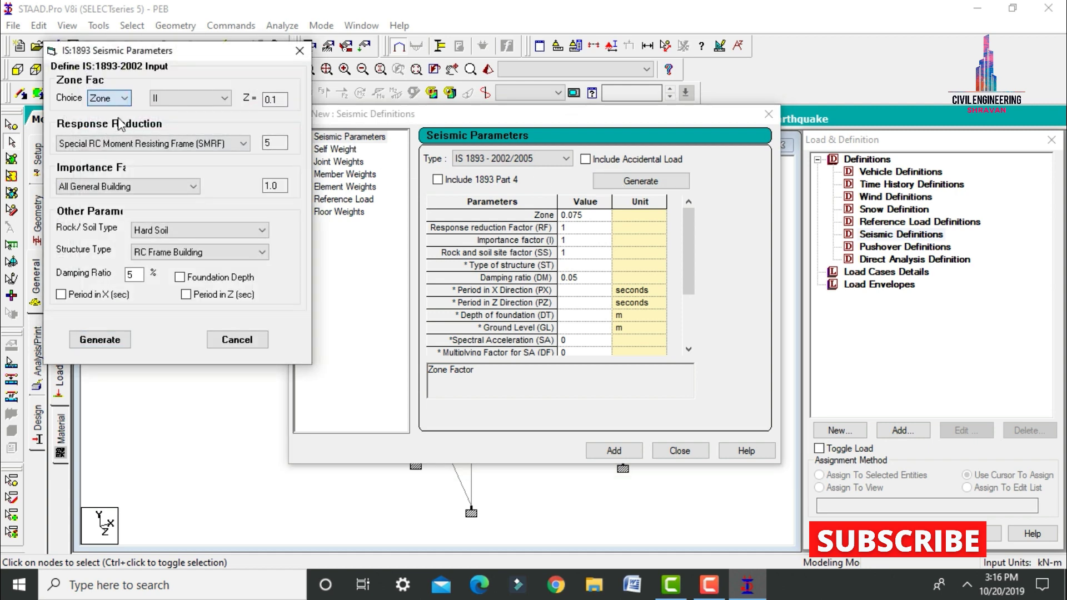
left_click(173, 95)
left_click(174, 142)
left_click(167, 230)
left_click(149, 252)
double_click(139, 274)
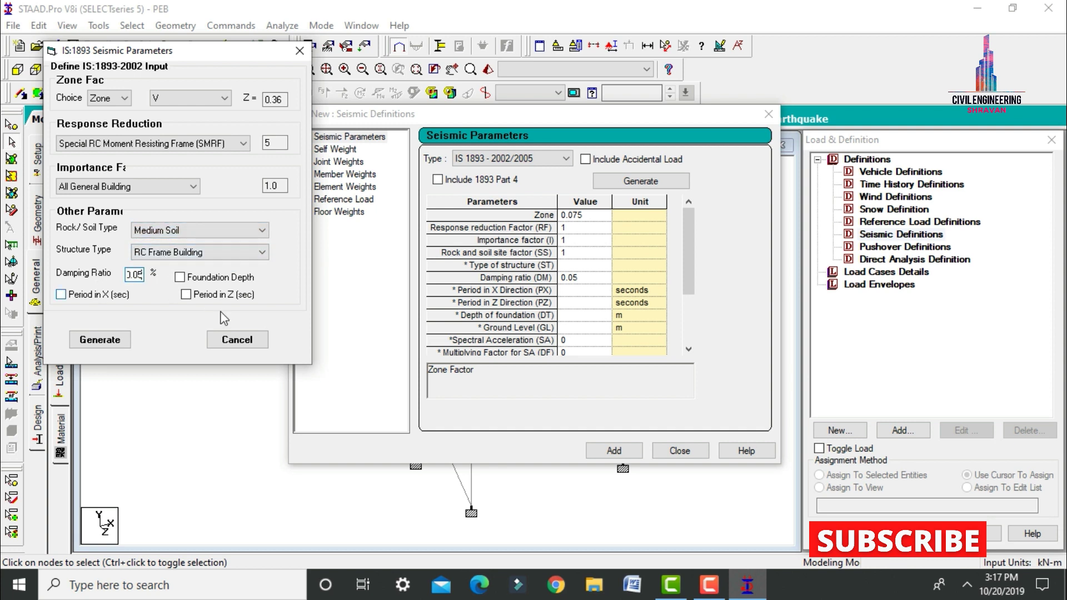
left_click(100, 340)
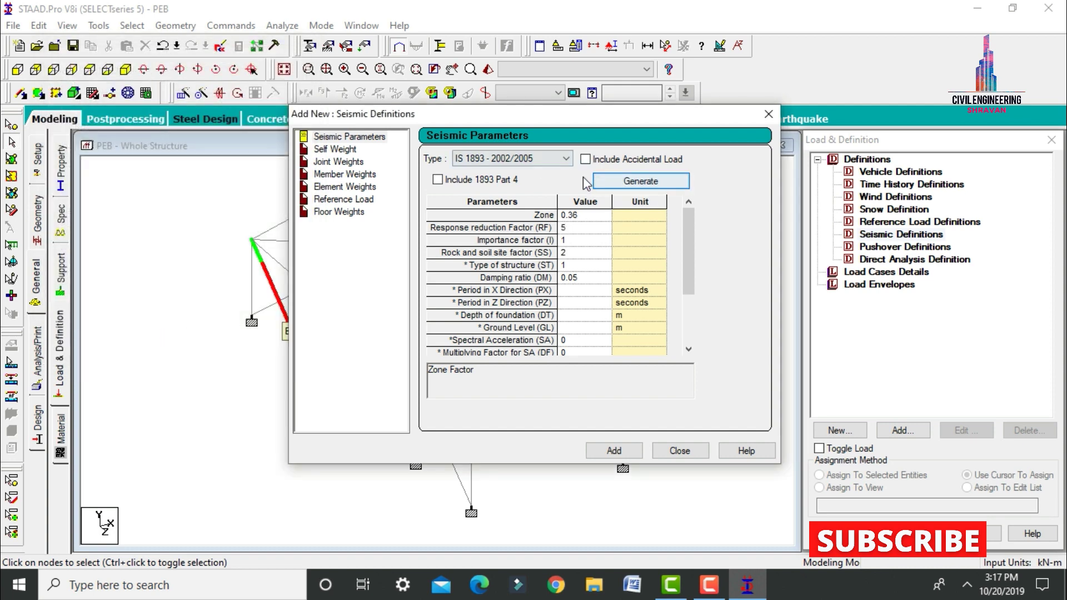
left_click(614, 450)
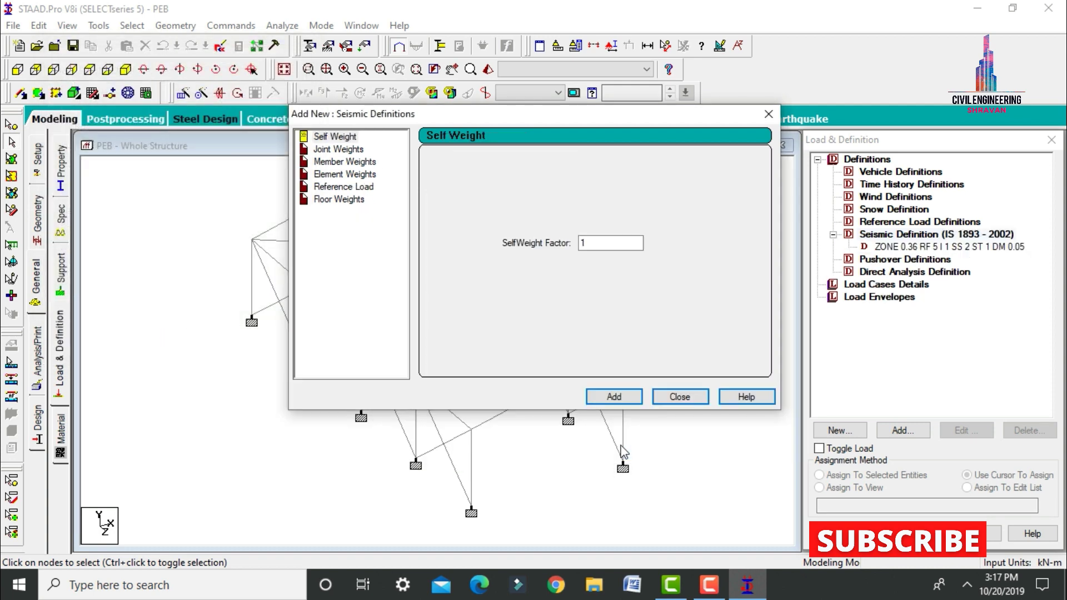
Add self-weight with a factor of 1 to the seismic definition.
left_click(623, 396)
left_click(679, 397)
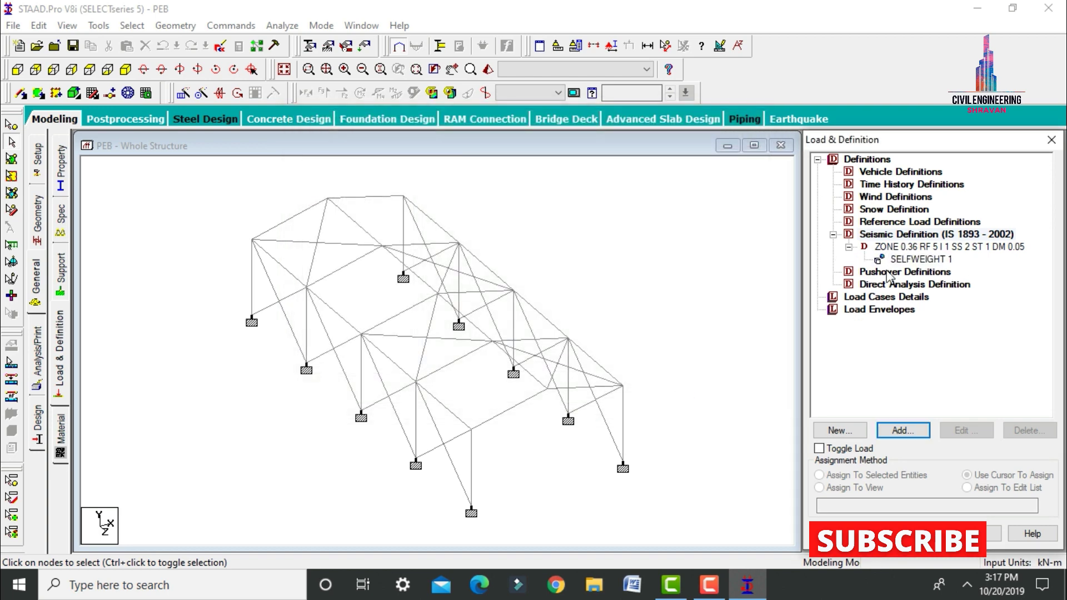
Create wind definition type 1 with the comment WIND 1.
left_click(882, 197)
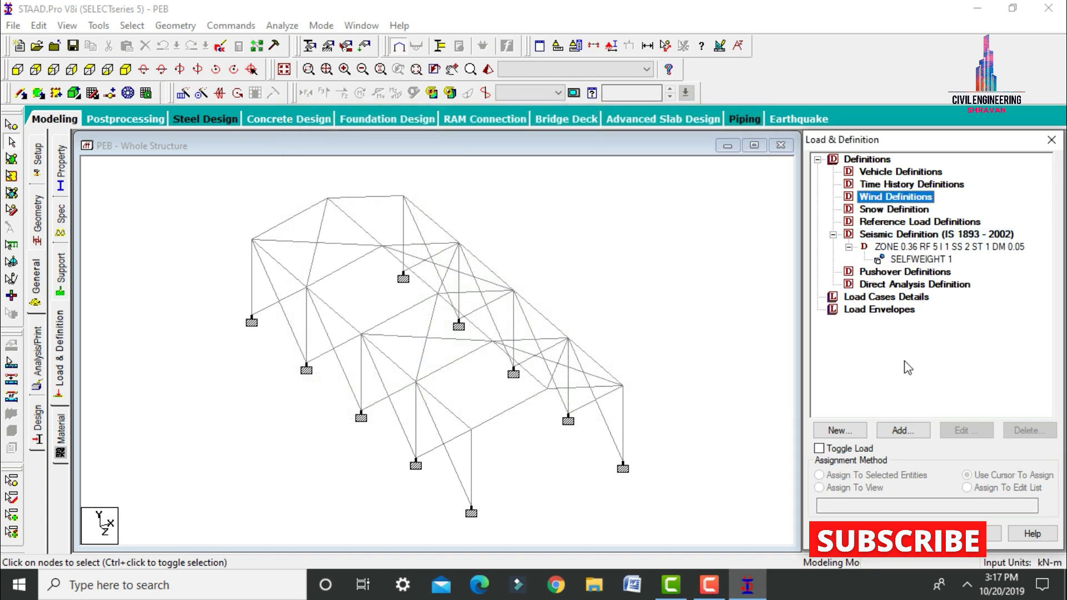
left_click(902, 431)
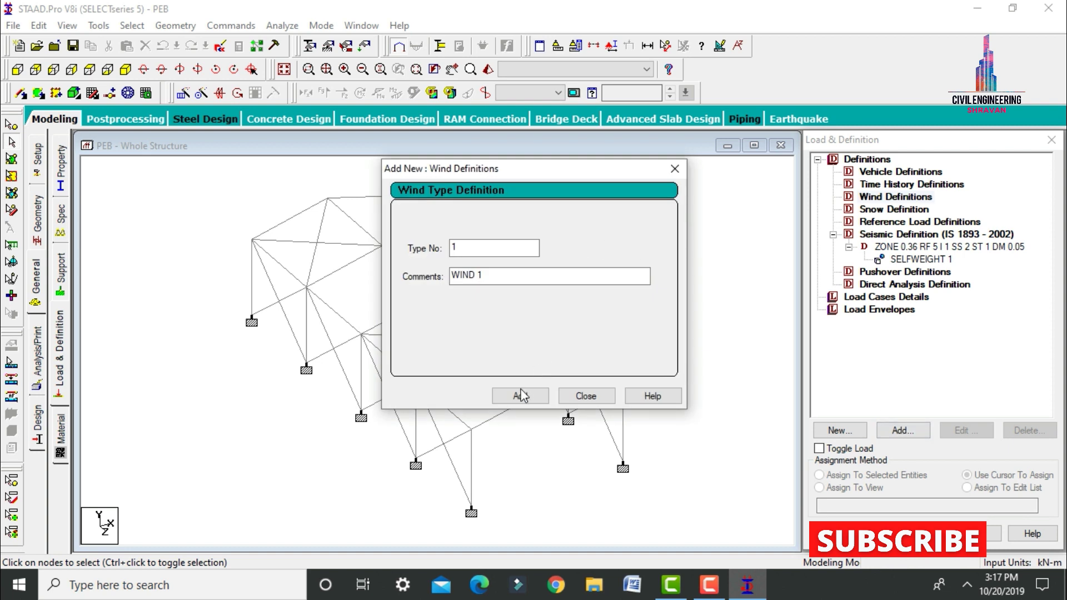
left_click(521, 397)
left_click(585, 394)
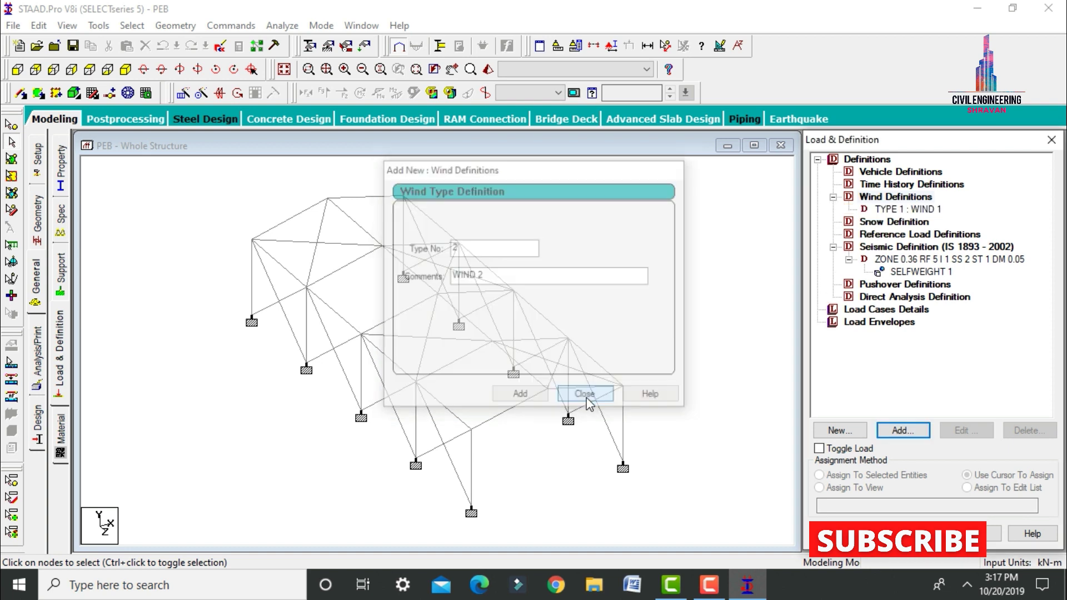
Add custom wind intensities to WIND 1: 1 kN/m² at 4 m height and 0.5 kN/m² at 2 m height.
left_click(908, 209)
left_click(891, 432)
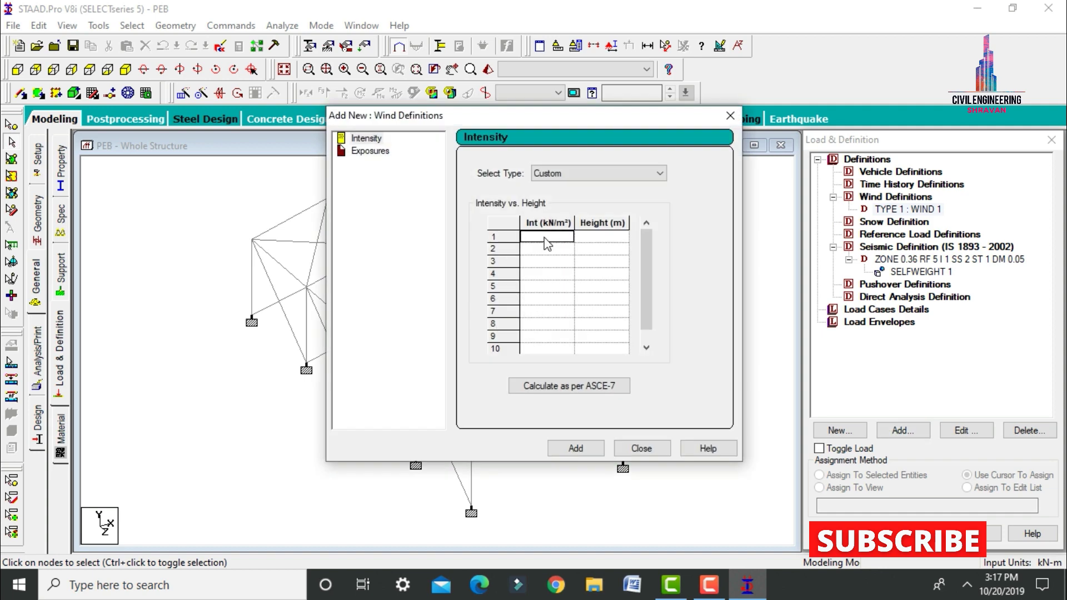
type("1")
key("Tab")
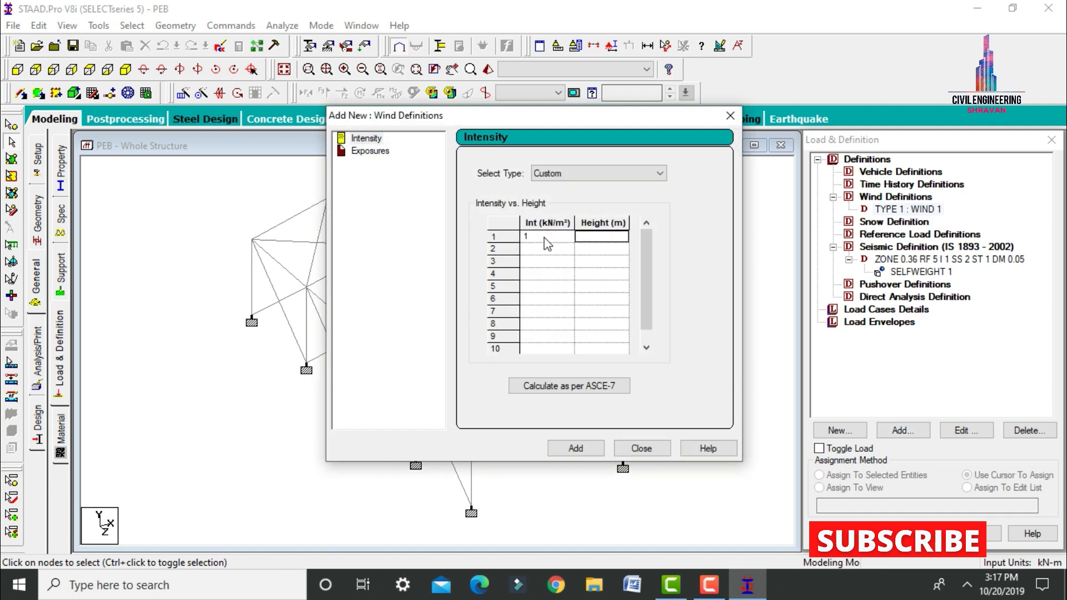
type("4")
key("Tab")
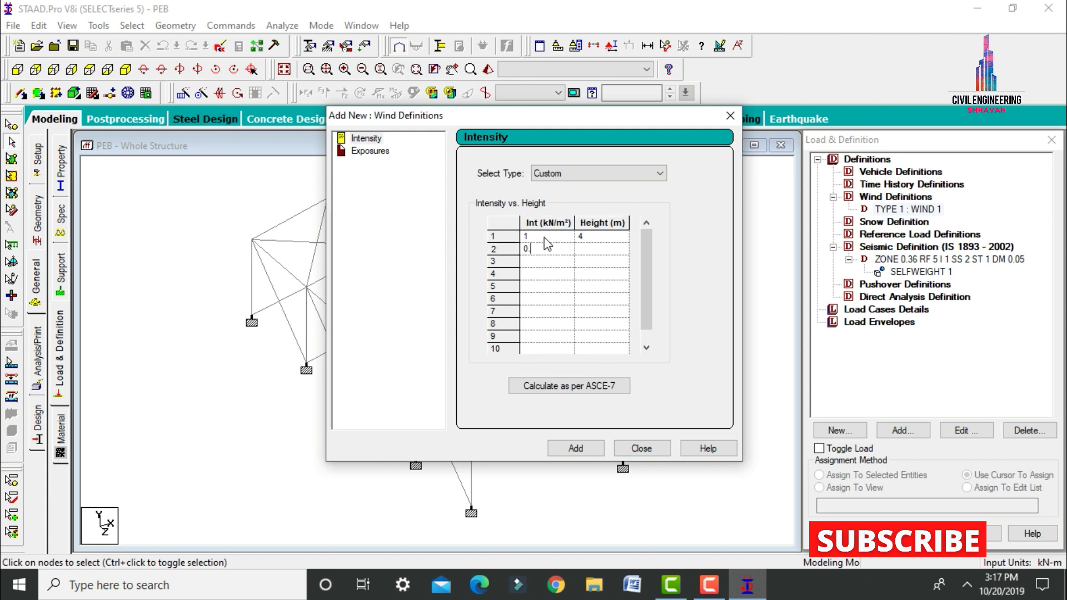
type("0.5")
key("Tab")
type("2")
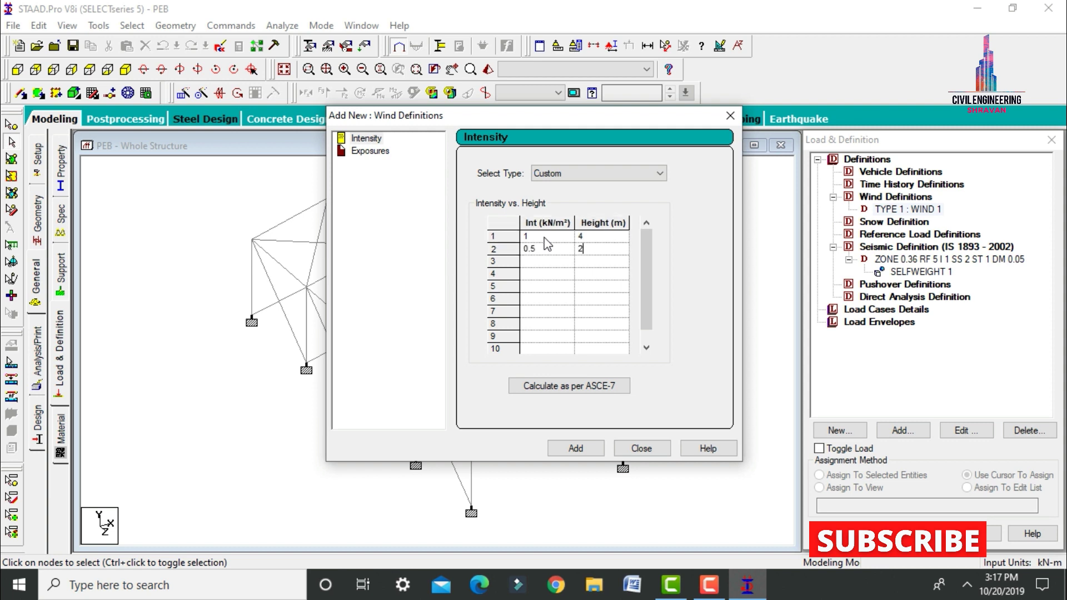
left_click(566, 448)
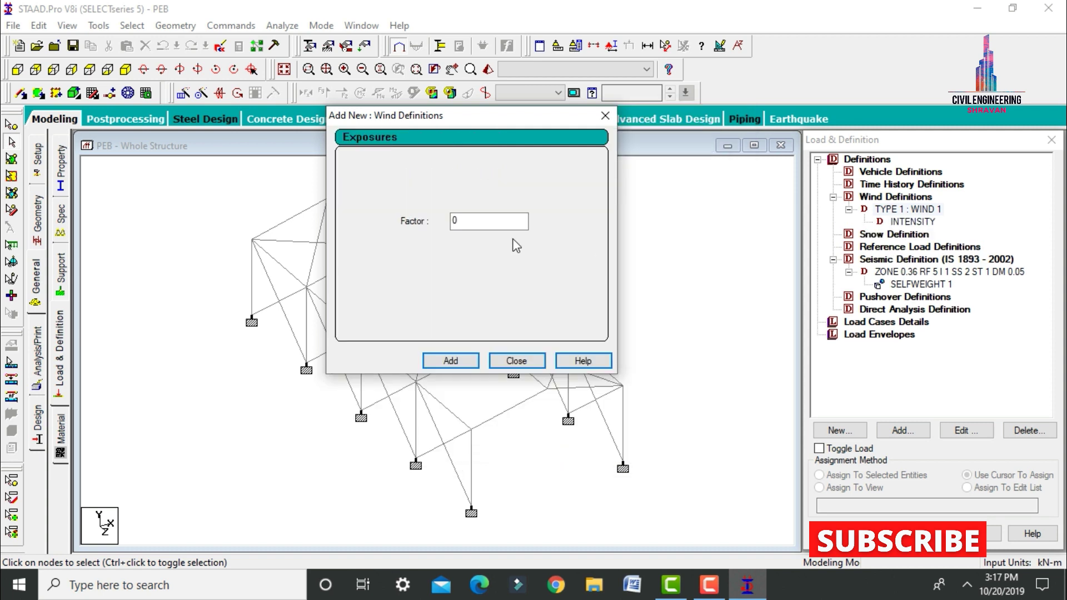
Add an exposure factor of 1 to WIND 1 and assign it to all nodes in the view.
left_click(469, 228)
key("Return")
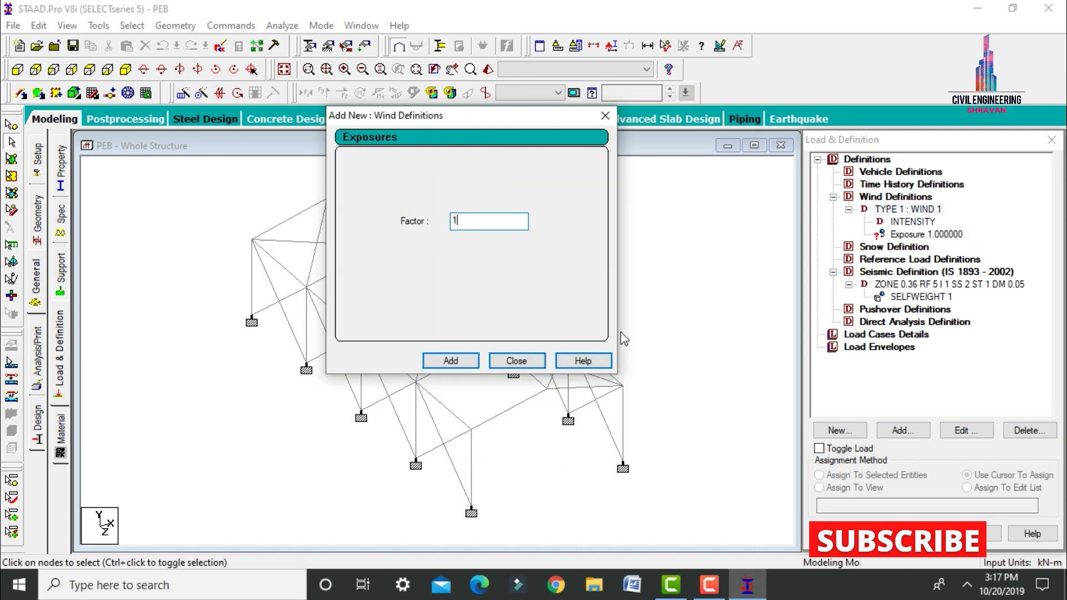
left_click(512, 362)
left_click(920, 236)
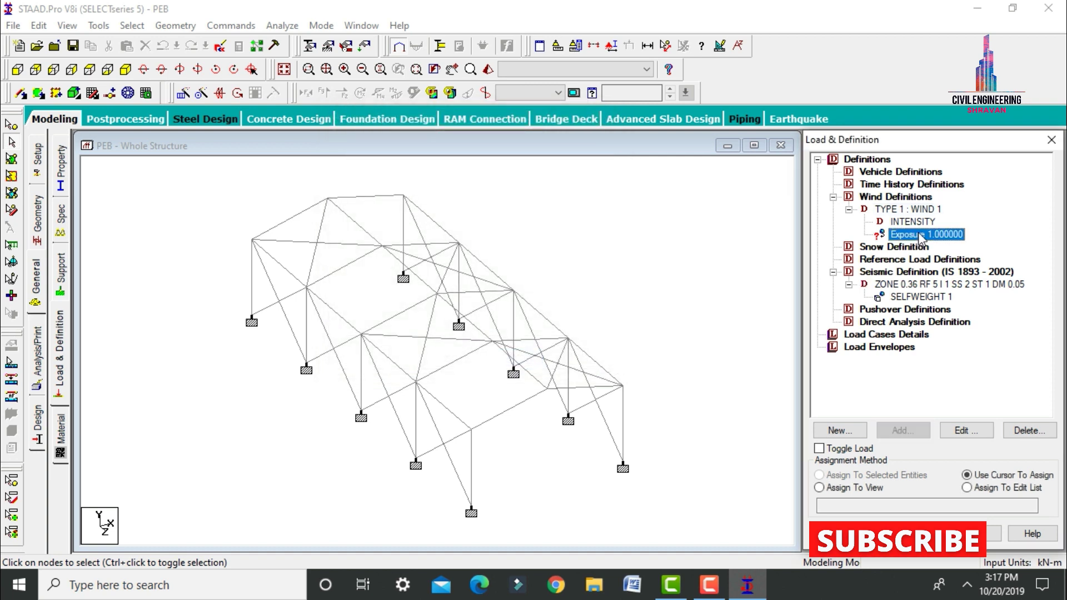
left_click(833, 489)
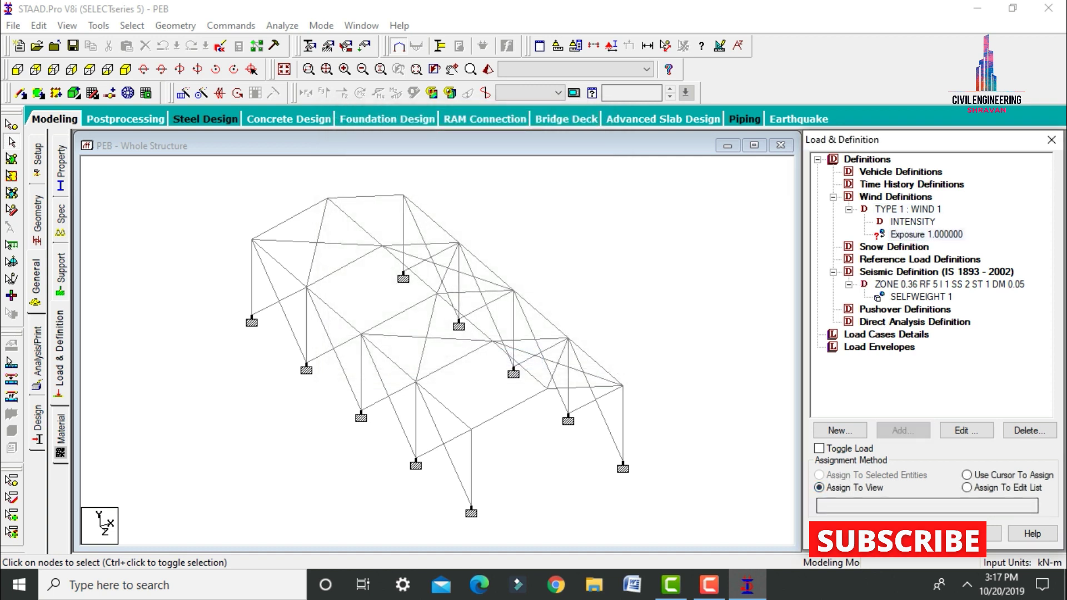
left_click(967, 534)
left_click(959, 381)
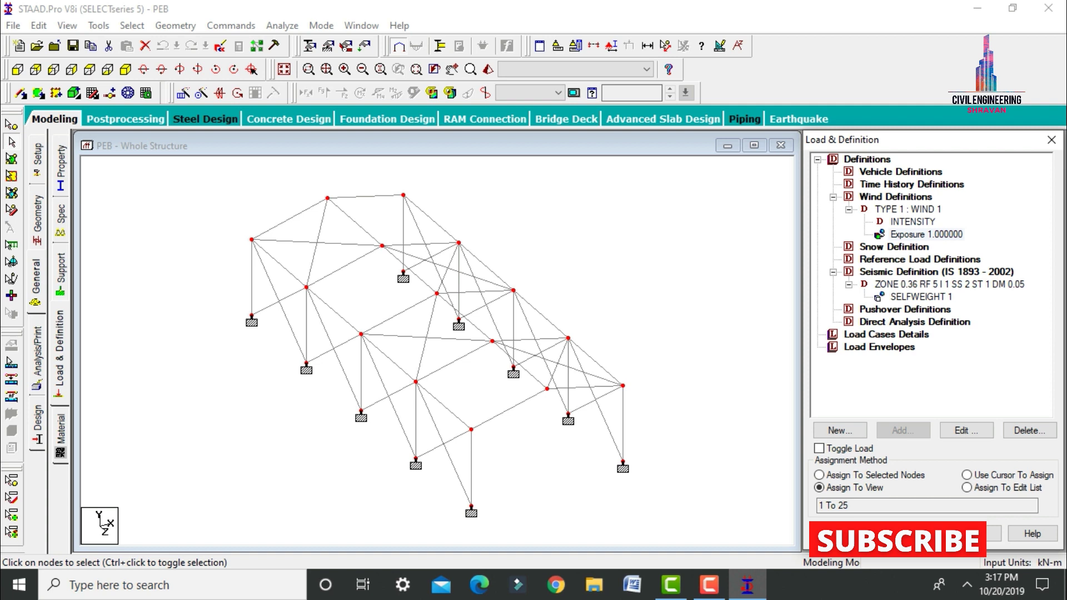
left_click(661, 303)
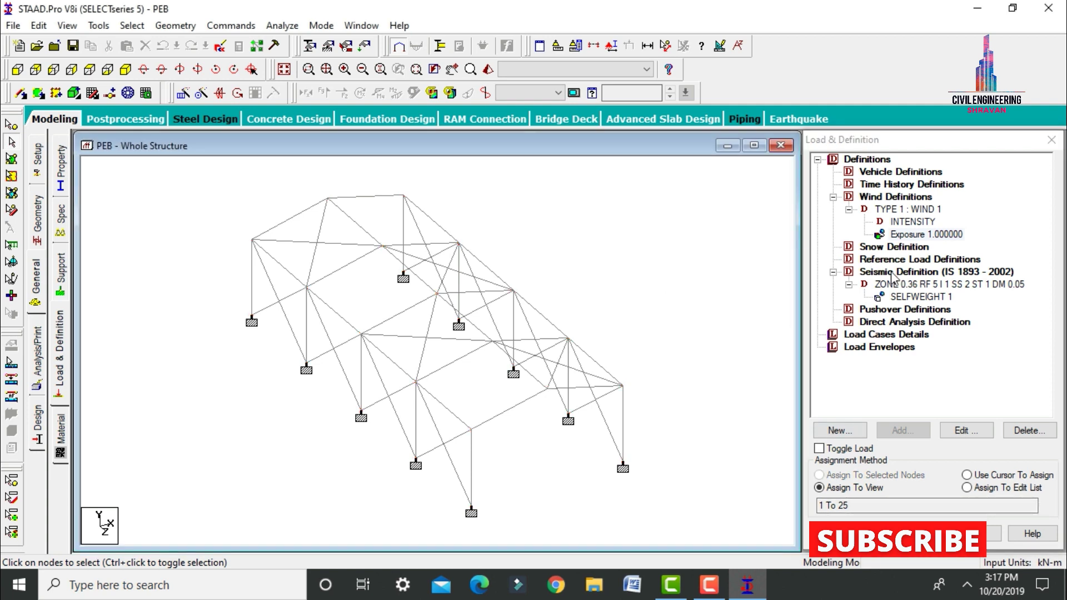
Create two primary load cases of type Seismic: case 1 titled E X and case 2 titled E Z.
left_click(877, 334)
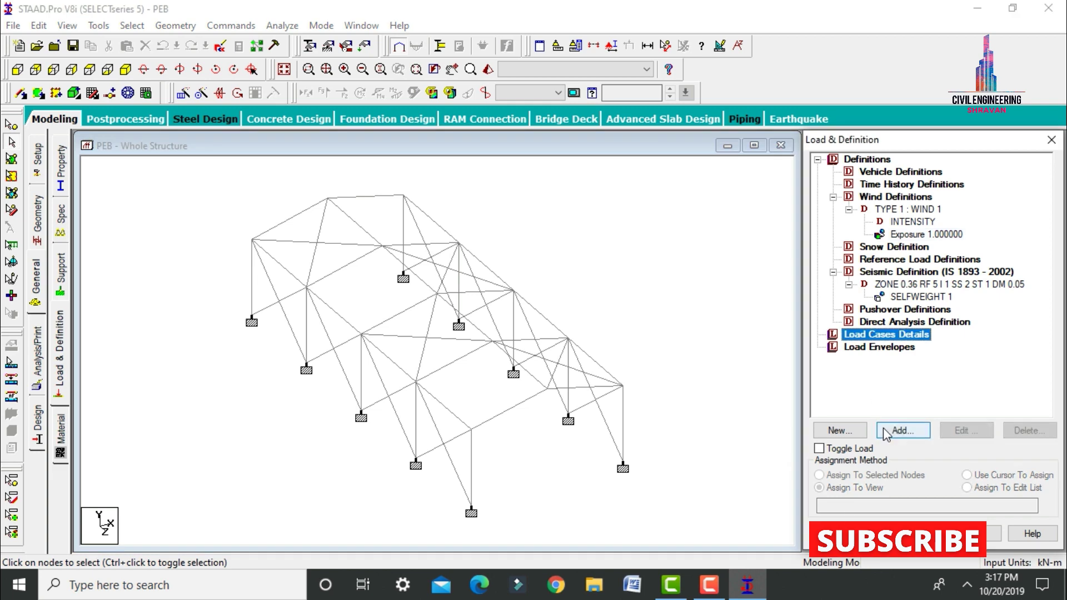
left_click(891, 432)
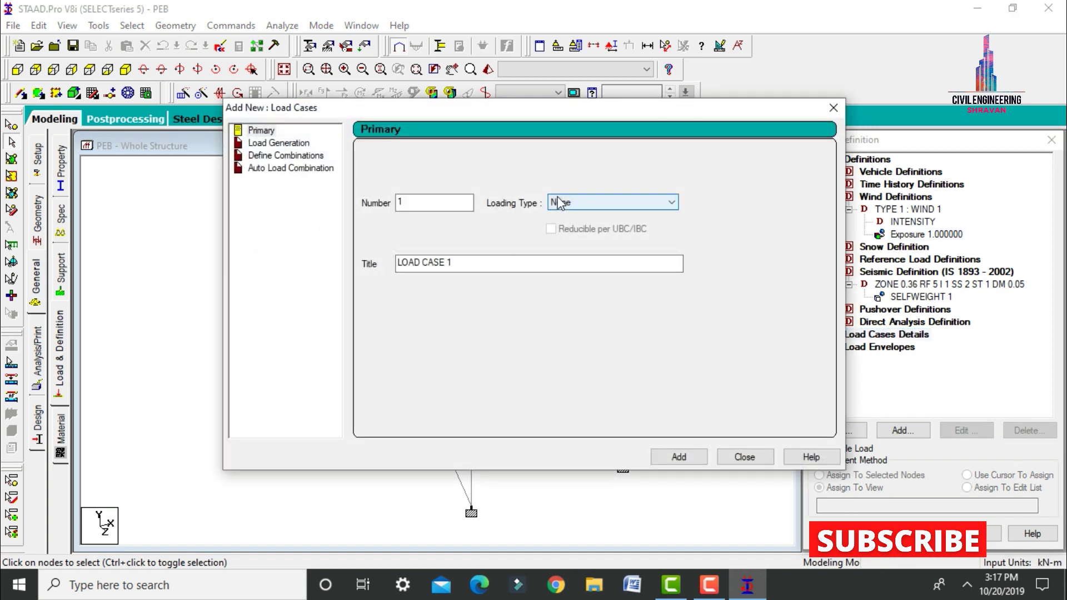
left_click(559, 203)
left_click(564, 257)
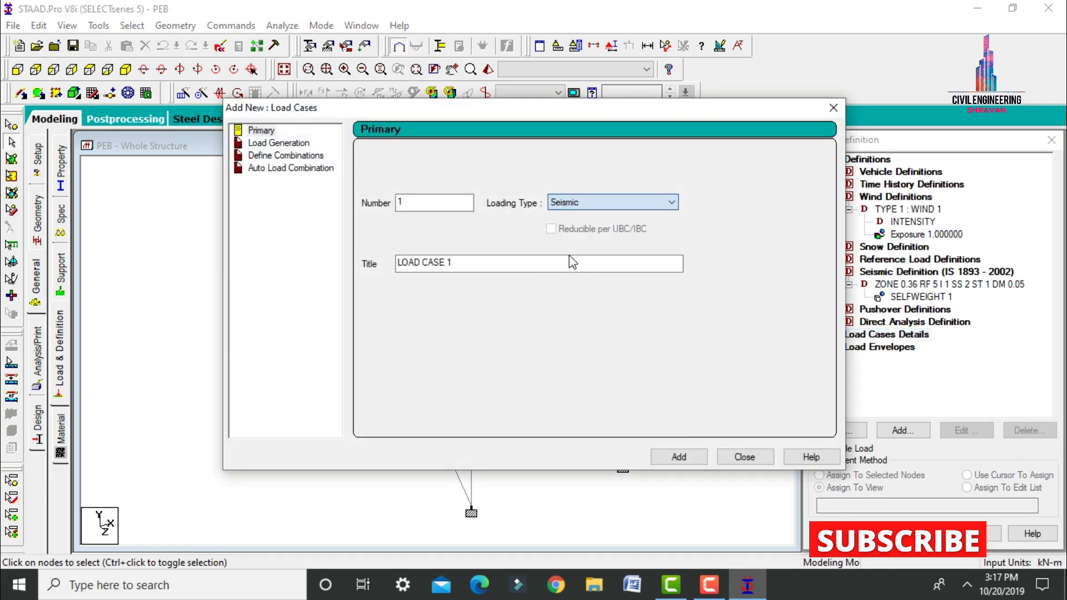
left_click_drag(468, 265, 328, 272)
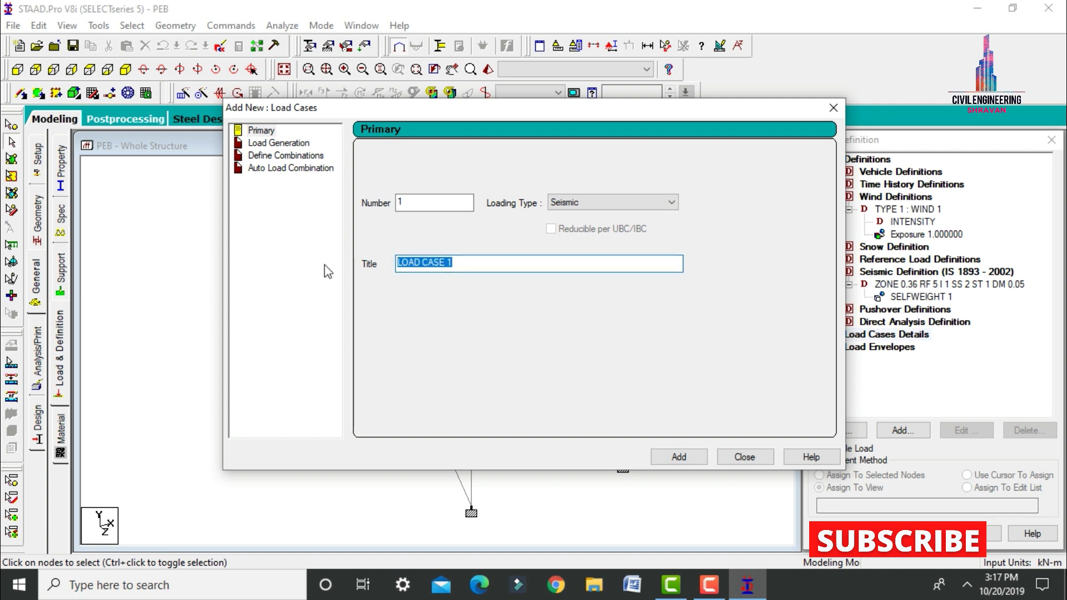
type("E X")
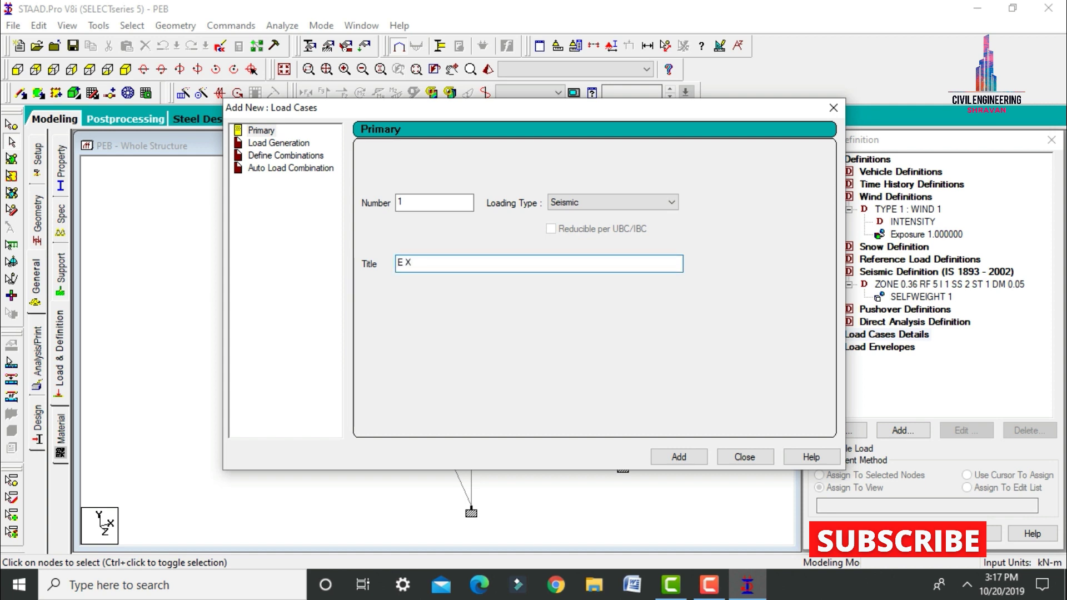
key("Return")
key("shift+Home")
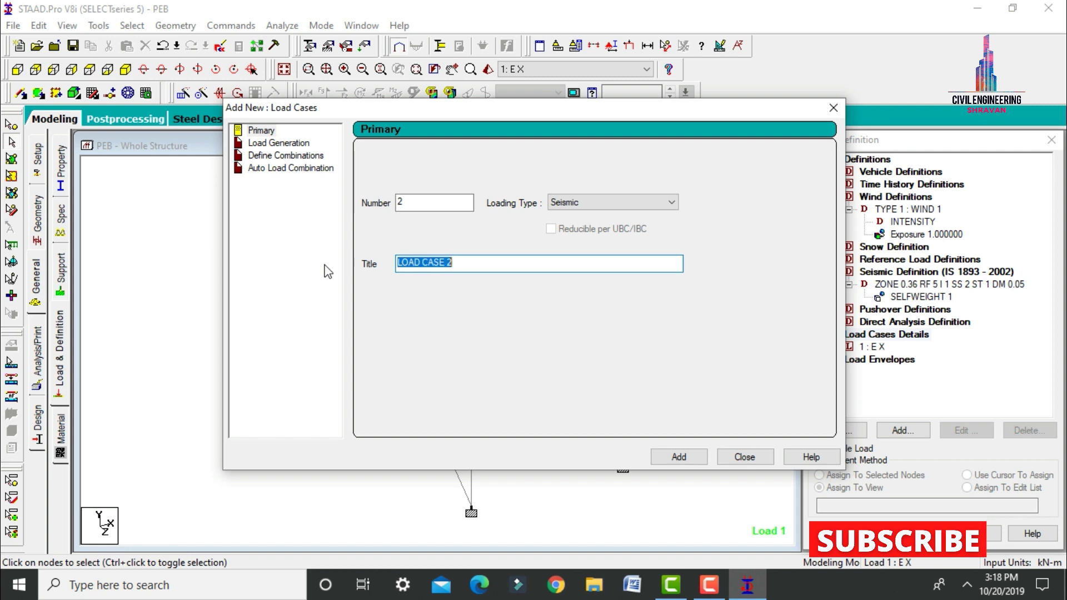
key("BackSpace")
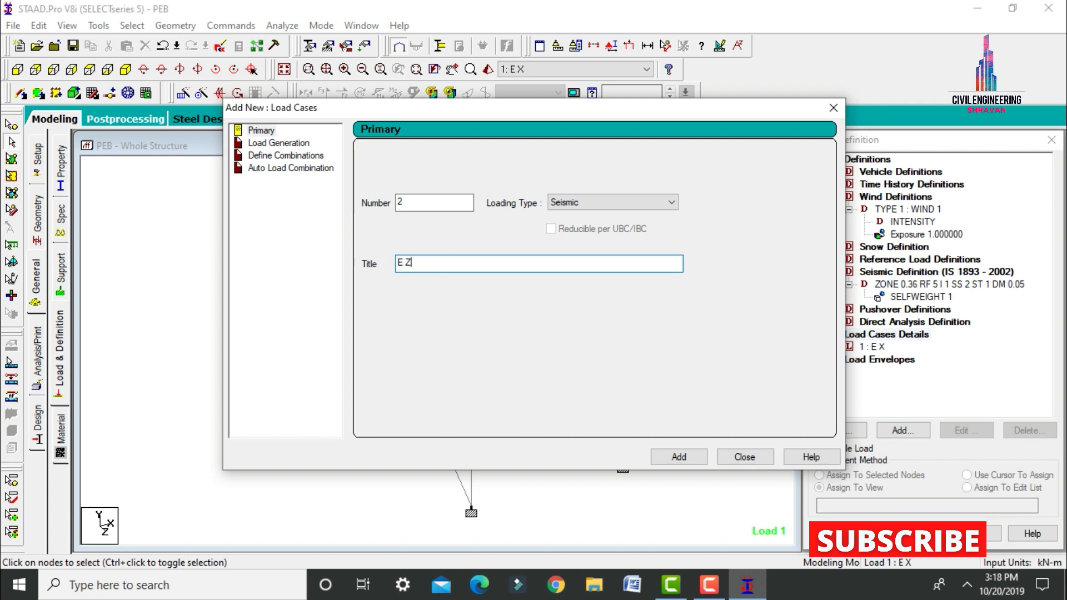
key("Return")
Create two primary load cases of type Wind: case 3 titled W X and case 4 titled W Z.
left_click(571, 202)
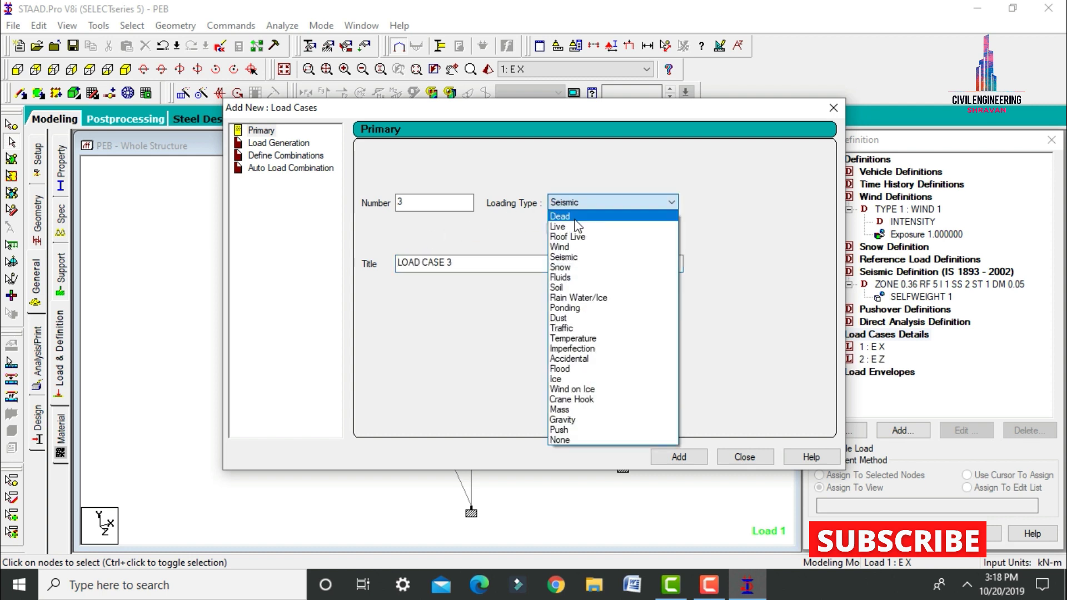
left_click(566, 248)
triple_click(469, 264)
type("W")
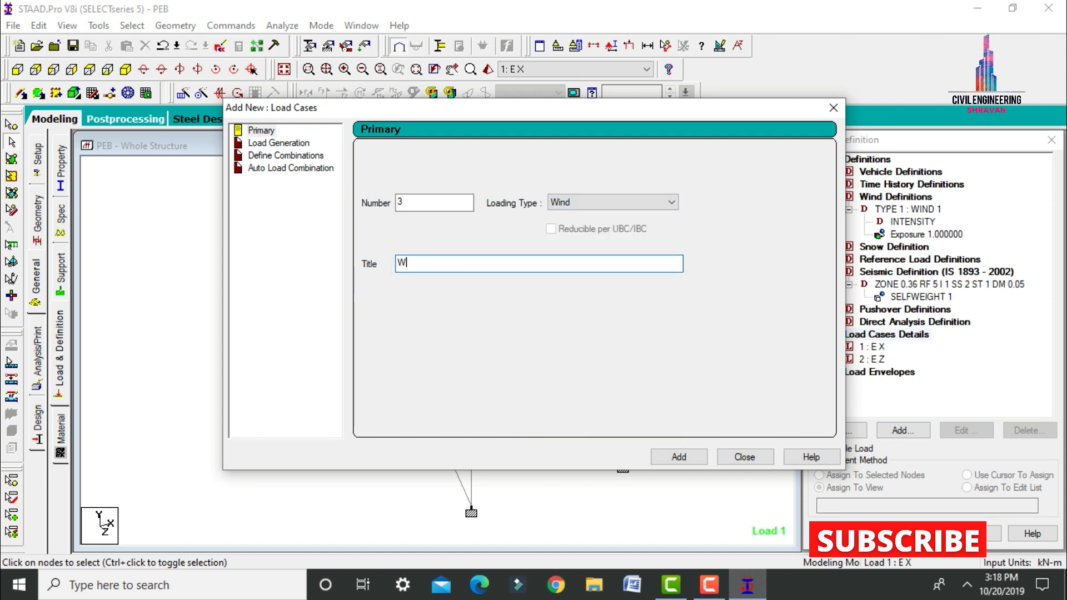
type(" X")
key("Return")
key("ctrl+a")
key("BackSpace")
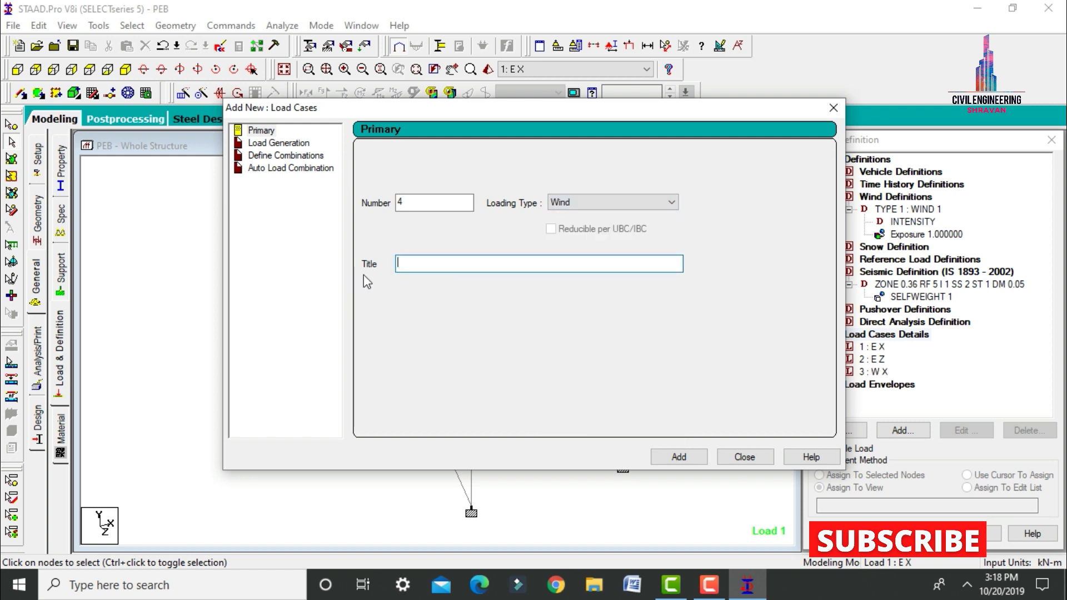
type("W Z")
key("Return")
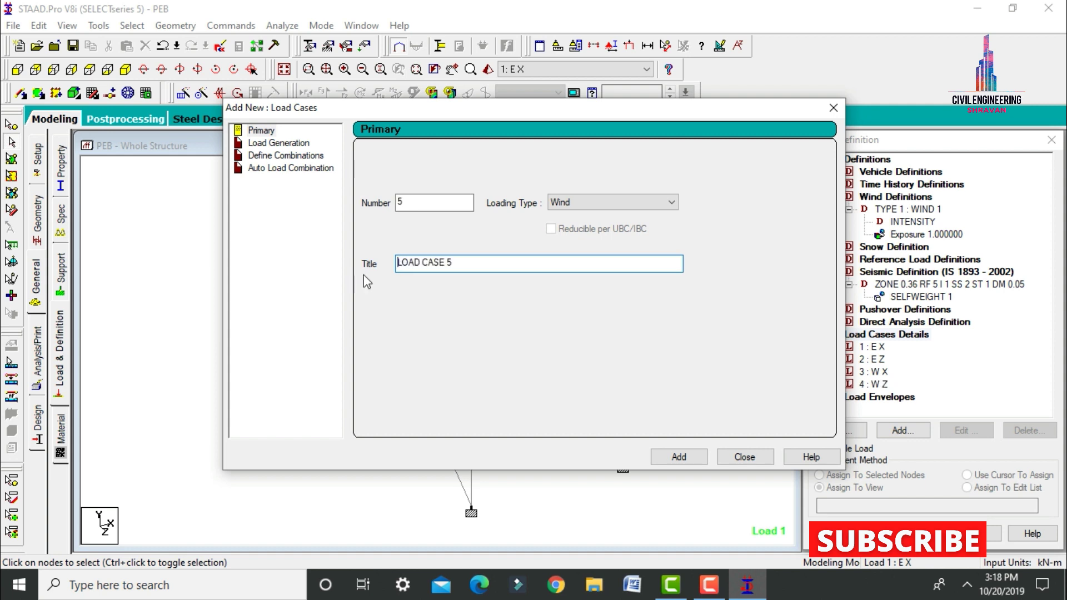
Create primary load case 5 of type Dead with the title DL.
left_click(566, 212)
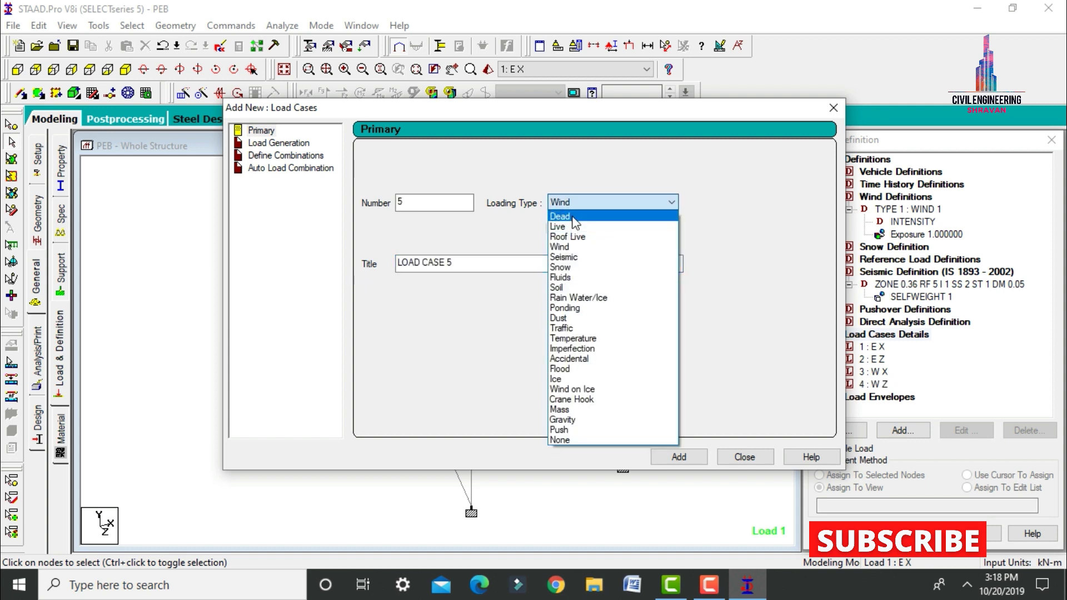
left_click(560, 216)
left_click_drag(495, 262, 366, 279)
type("DL")
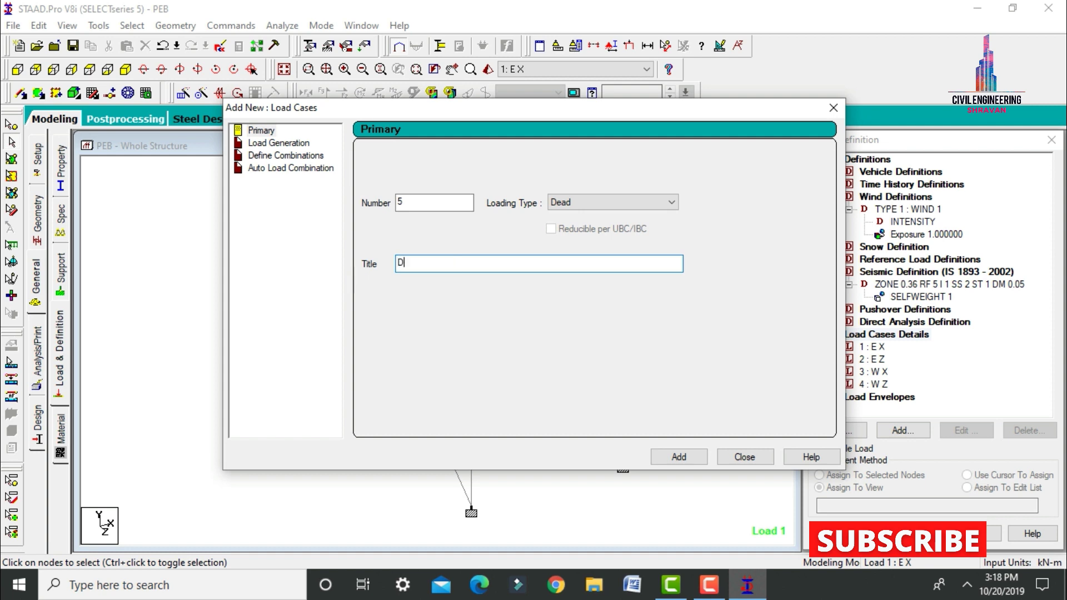
key("Return")
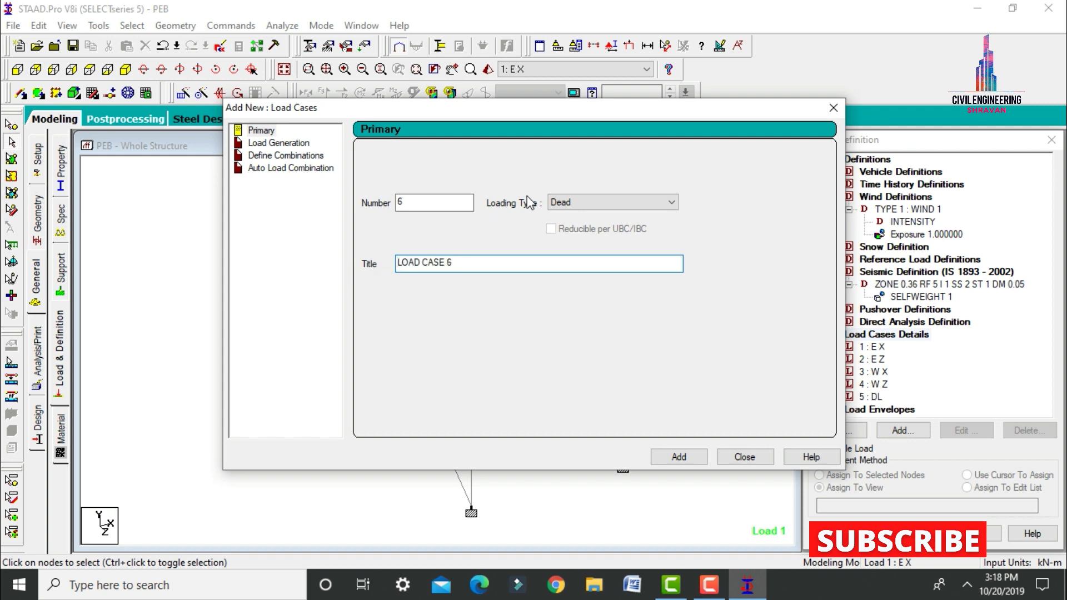
Create primary load case 6 of type Live with the title LL, and allow the auto save of the file.
left_click(564, 205)
left_click(566, 222)
left_click_drag(486, 268, 271, 285)
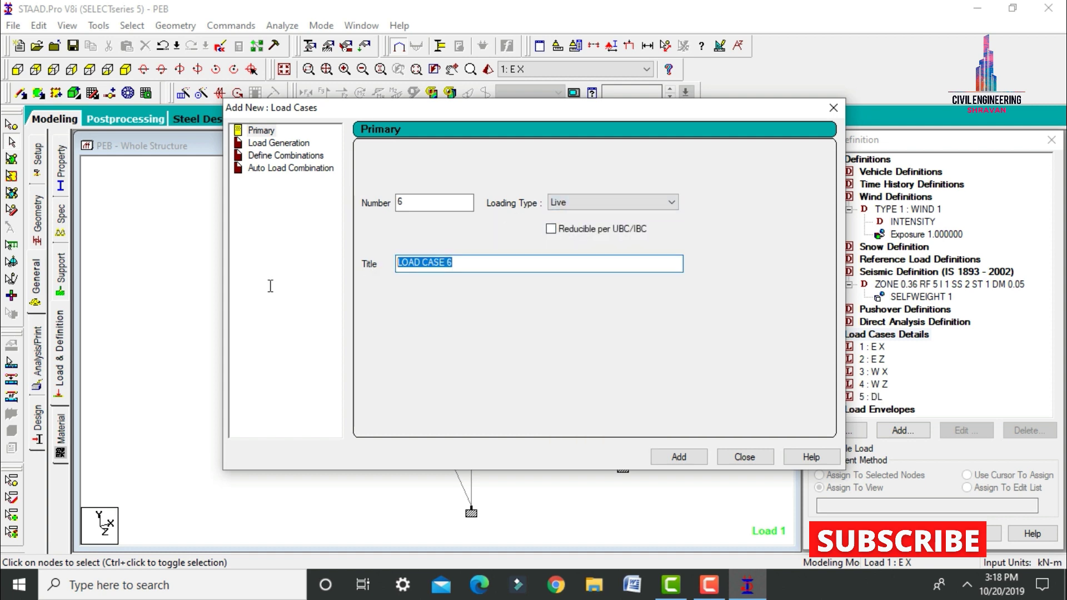
type("LL")
key("Return")
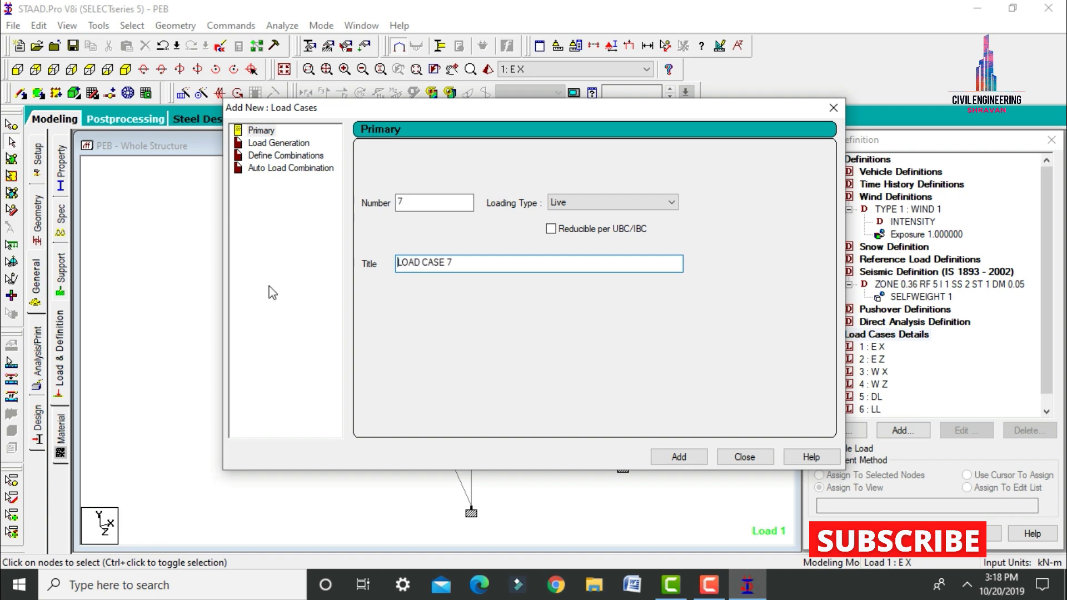
left_click(730, 456)
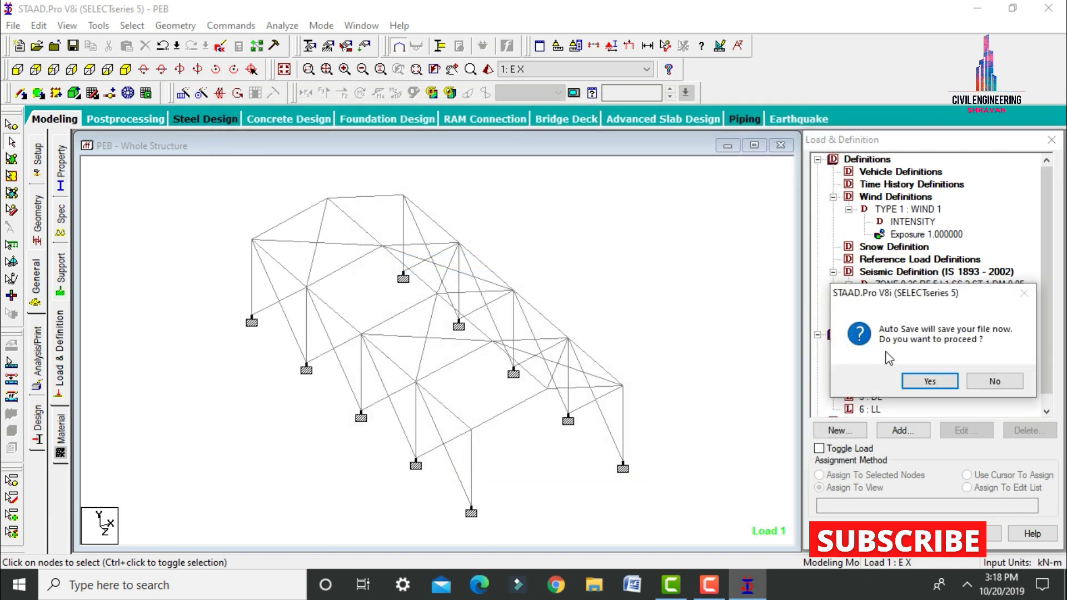
left_click(944, 384)
left_click(456, 317)
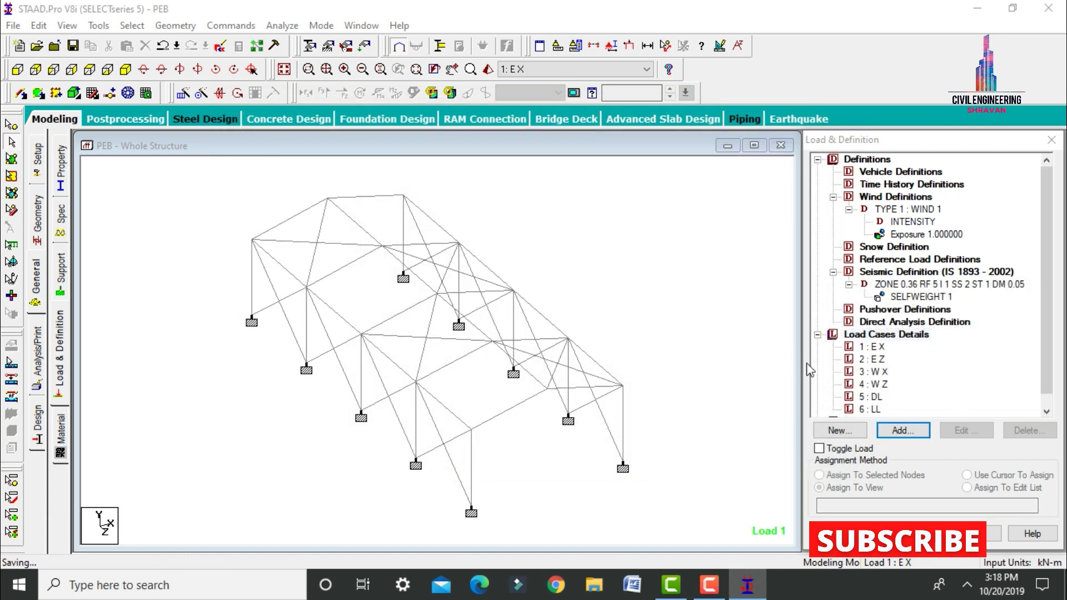
Add a seismic load in the X direction with factor 1 to load case E X.
left_click(887, 369)
left_click(903, 431)
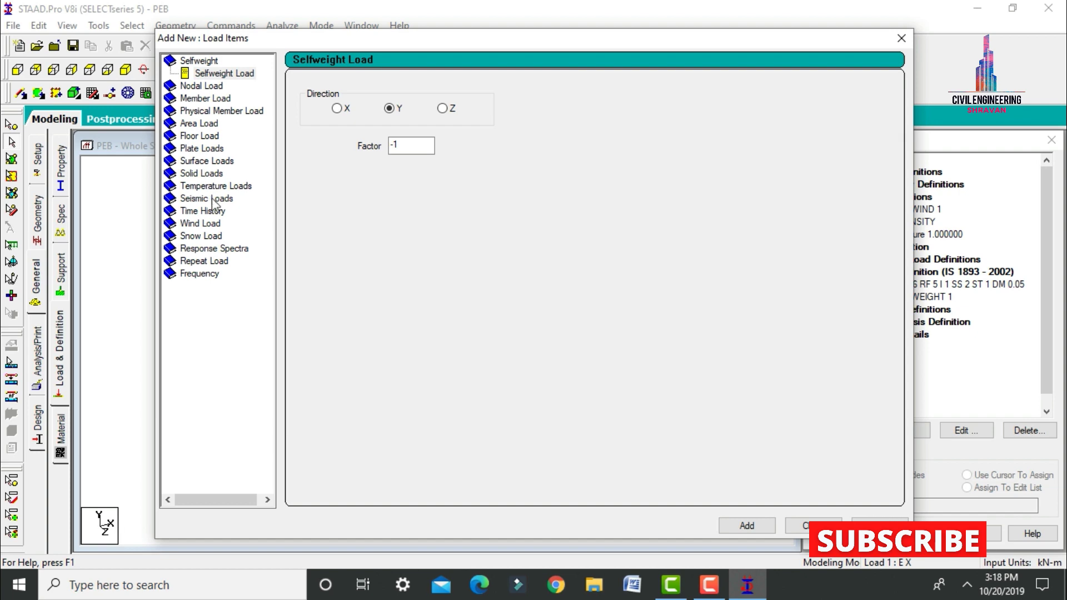
left_click(213, 200)
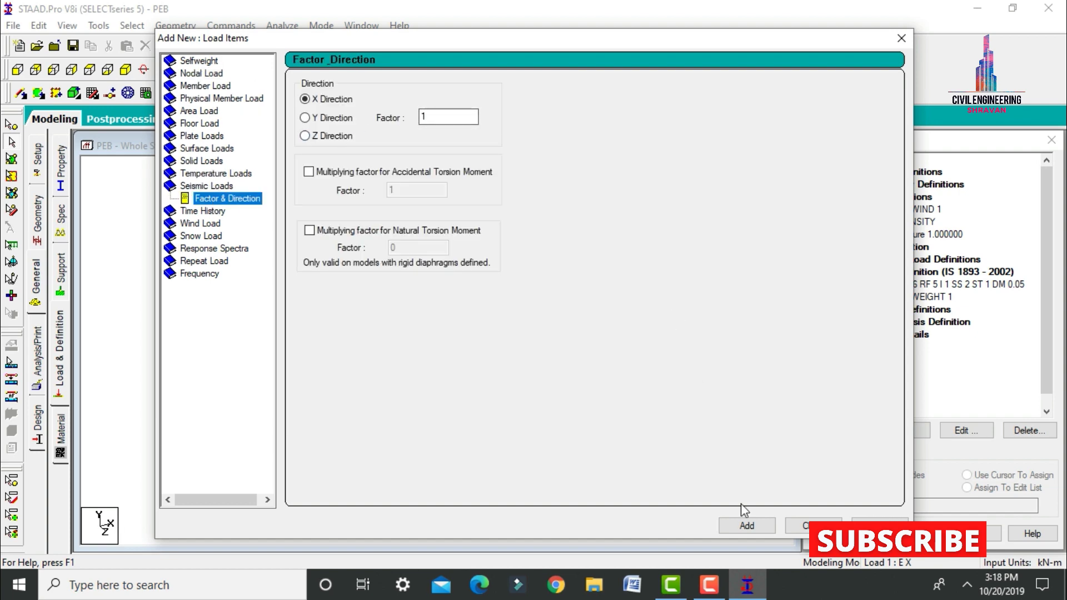
left_click(747, 526)
left_click(813, 526)
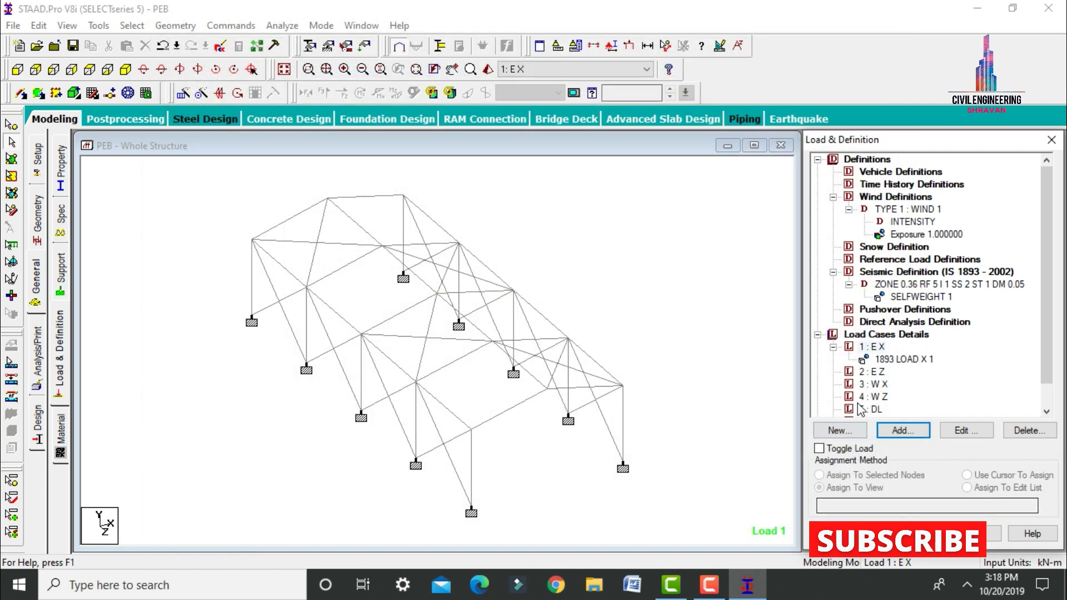
Add a seismic load in the Z direction with factor 1 to load case E Z.
left_click(867, 372)
left_click(903, 431)
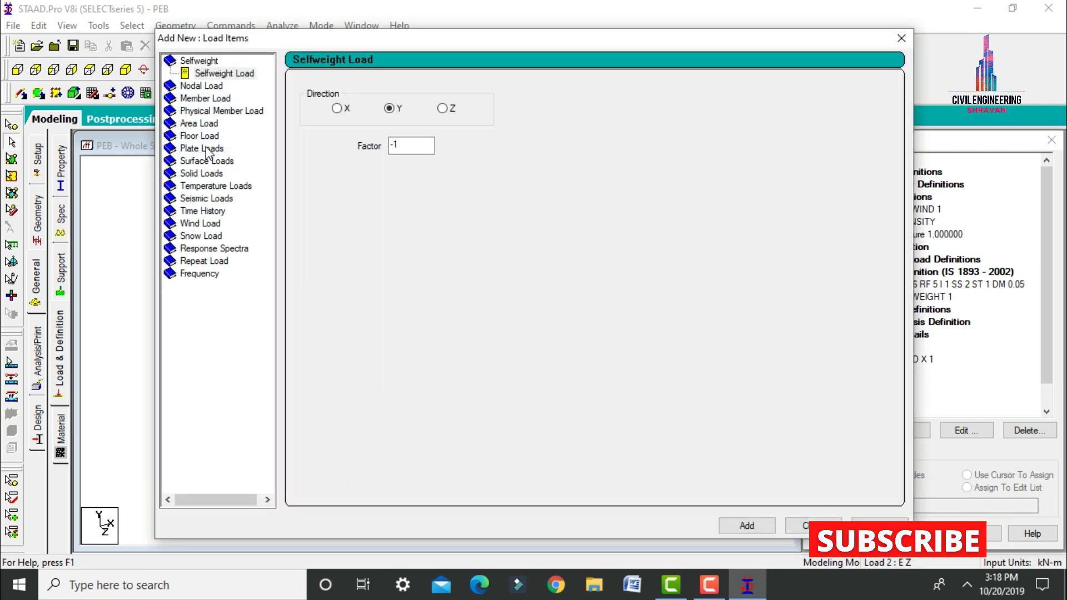
left_click(214, 198)
left_click(305, 136)
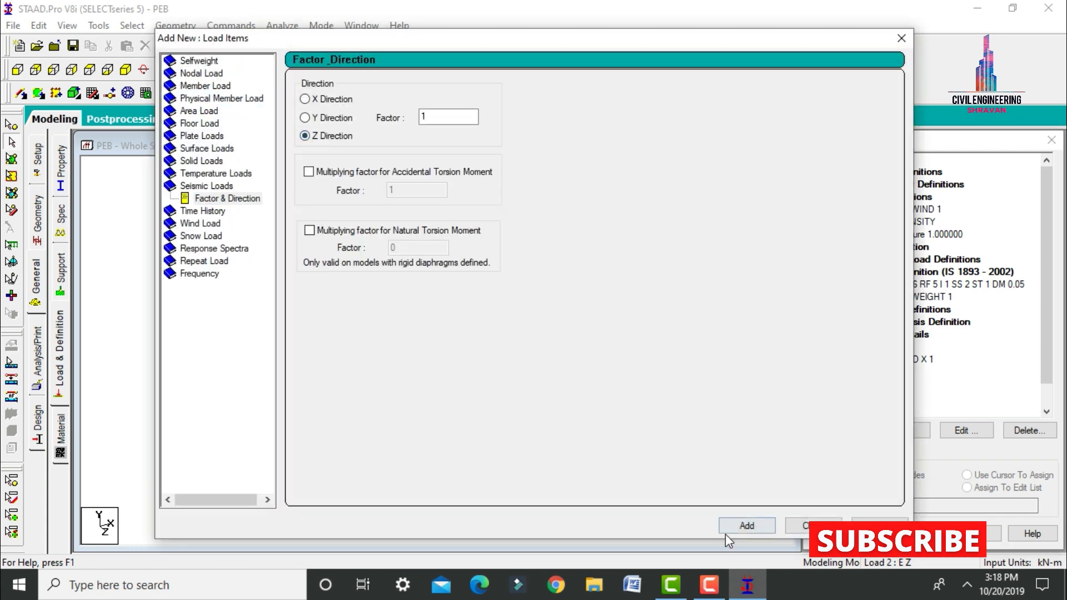
left_click(754, 531)
left_click(804, 526)
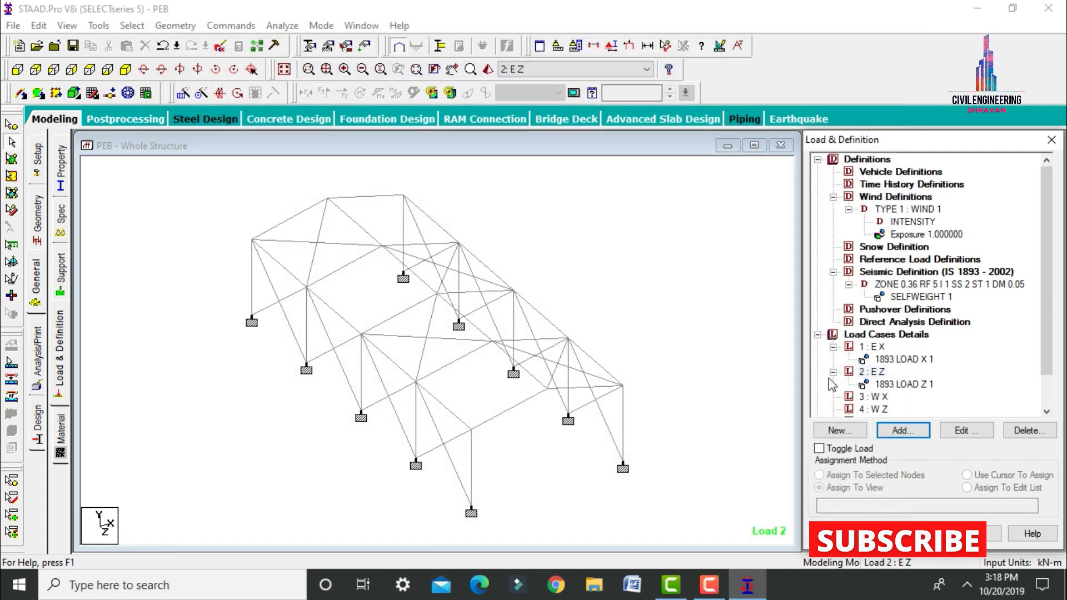
Add two X windward face wind loads of type 1 to load case W X, with factors 1 and -1.
left_click(872, 397)
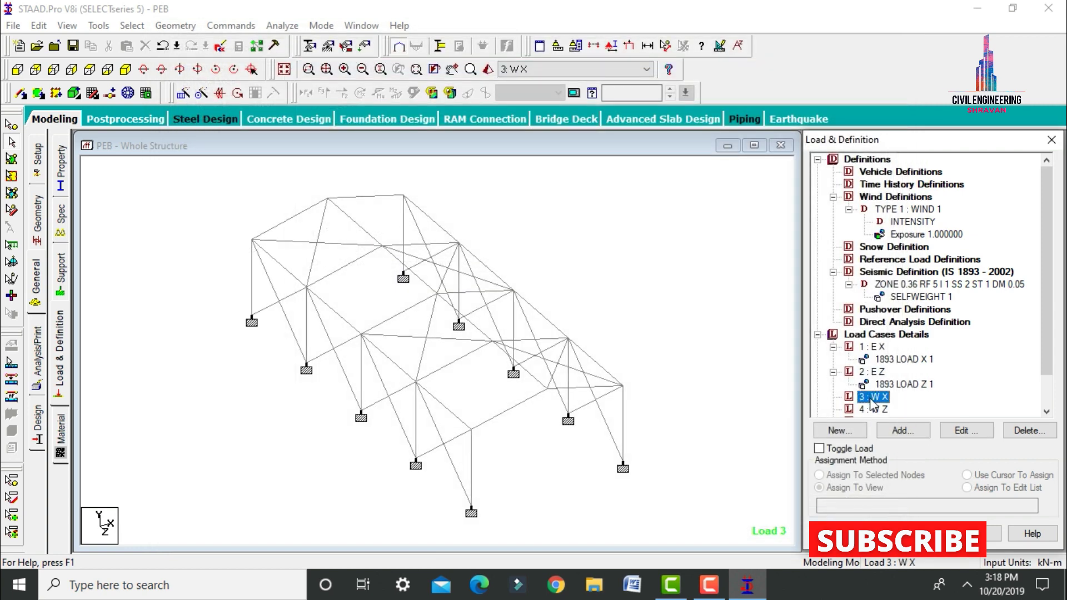
left_click(900, 430)
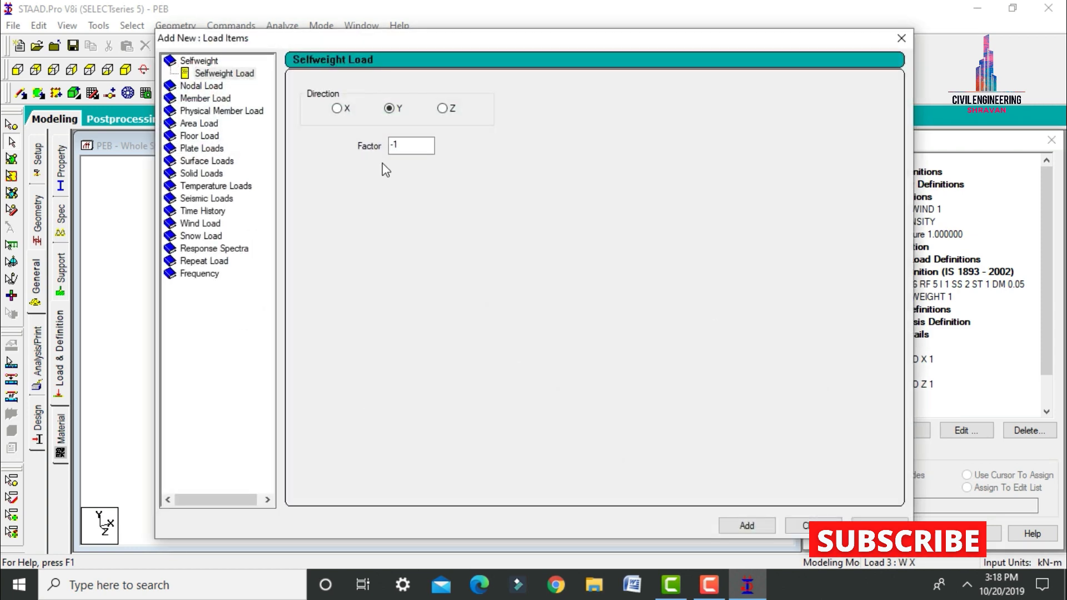
left_click(205, 223)
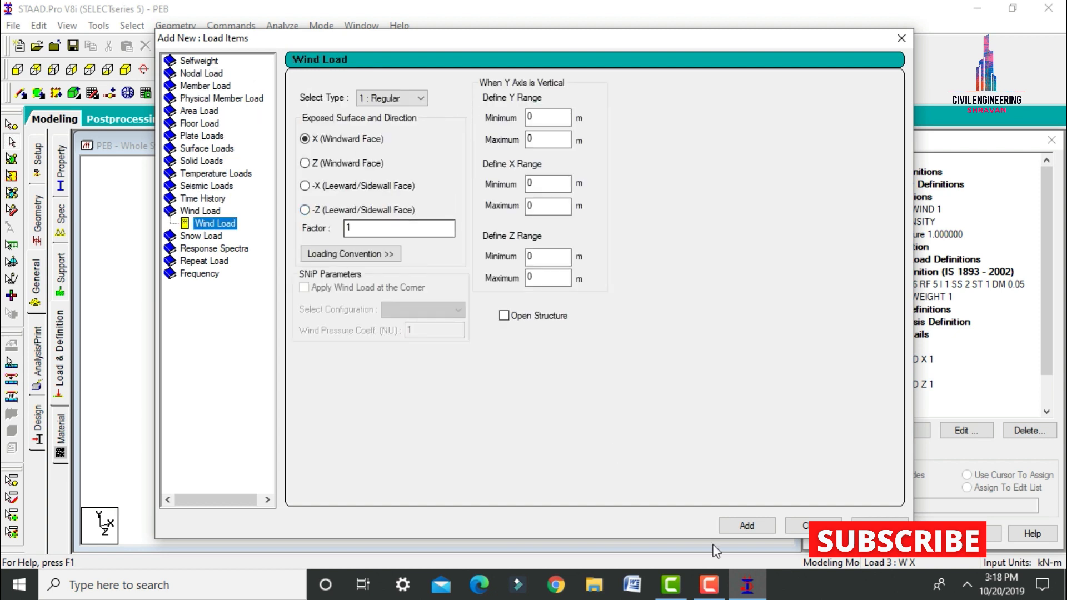
left_click(745, 527)
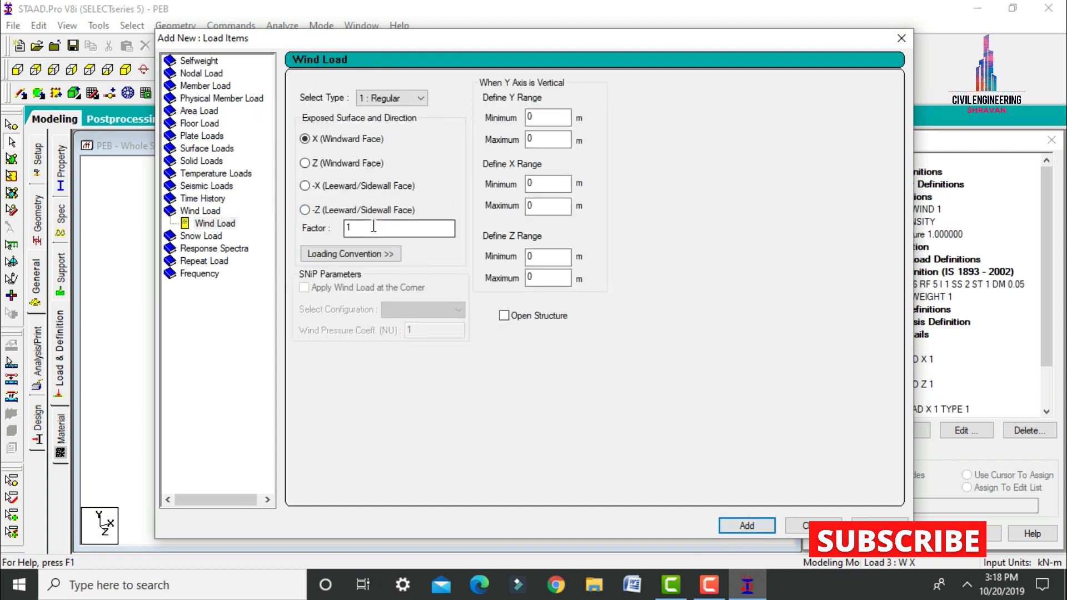
left_click(214, 225)
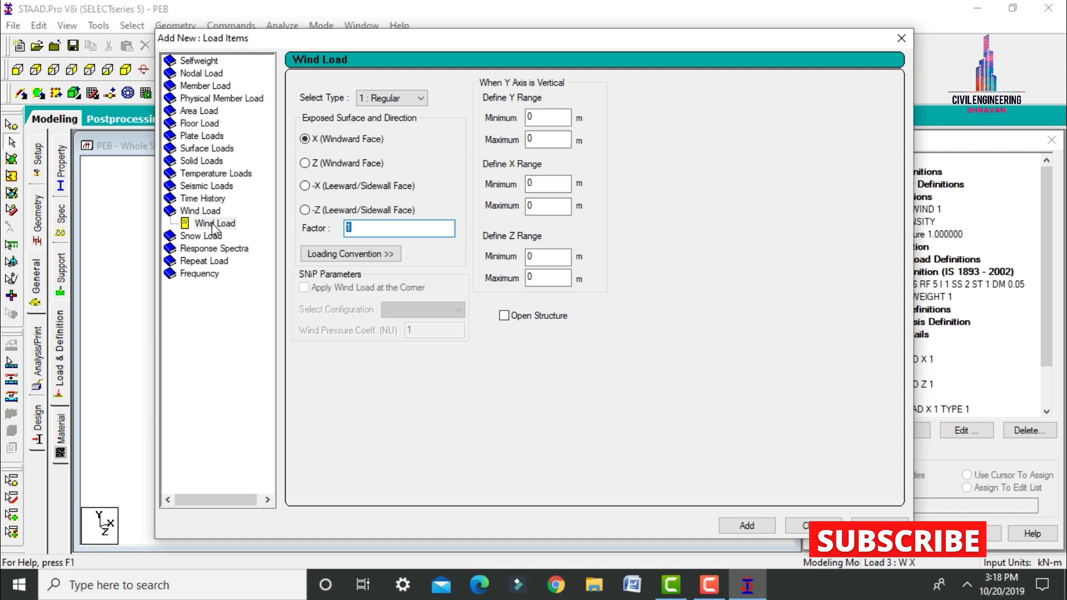
type("-1")
key("Return")
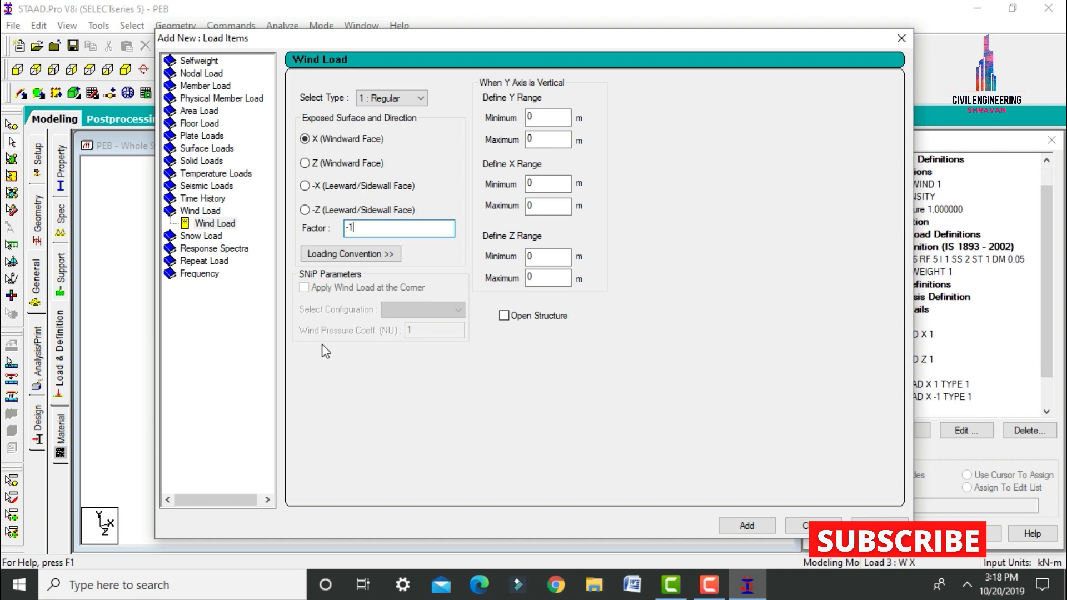
left_click(831, 526)
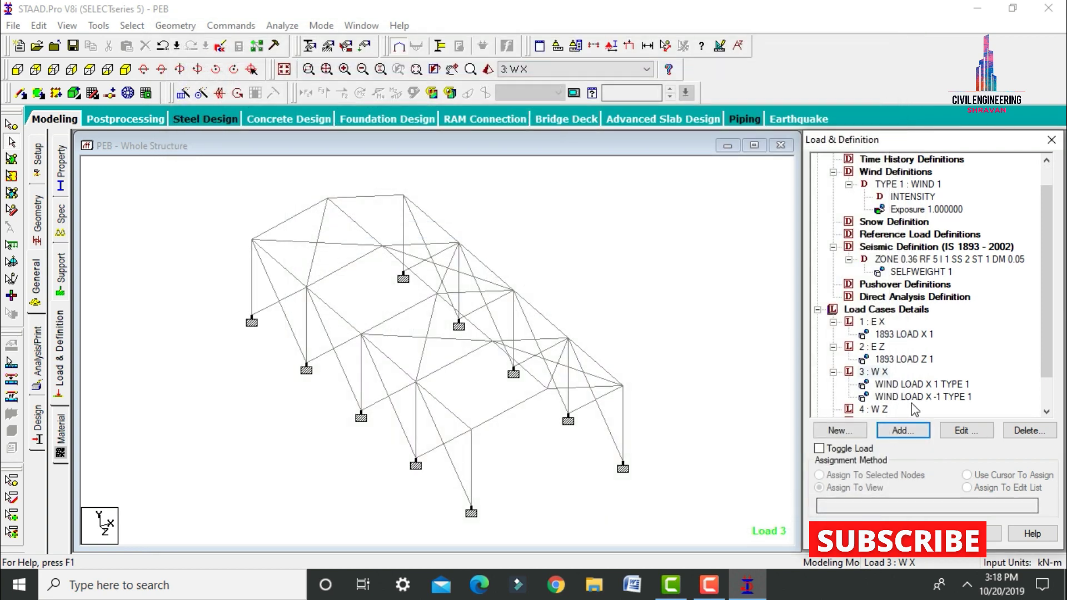
Add two Z windward face wind loads of type 1 to load case W Z, with factors 1 and -1.
left_click(887, 409)
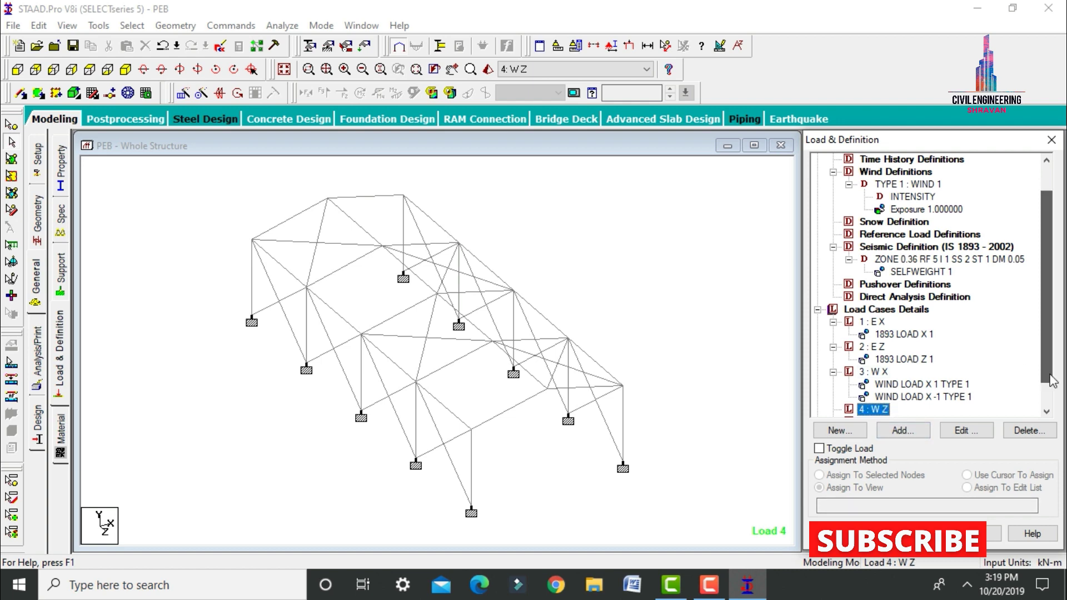
scroll(906, 433, "down", 1)
left_click(910, 431)
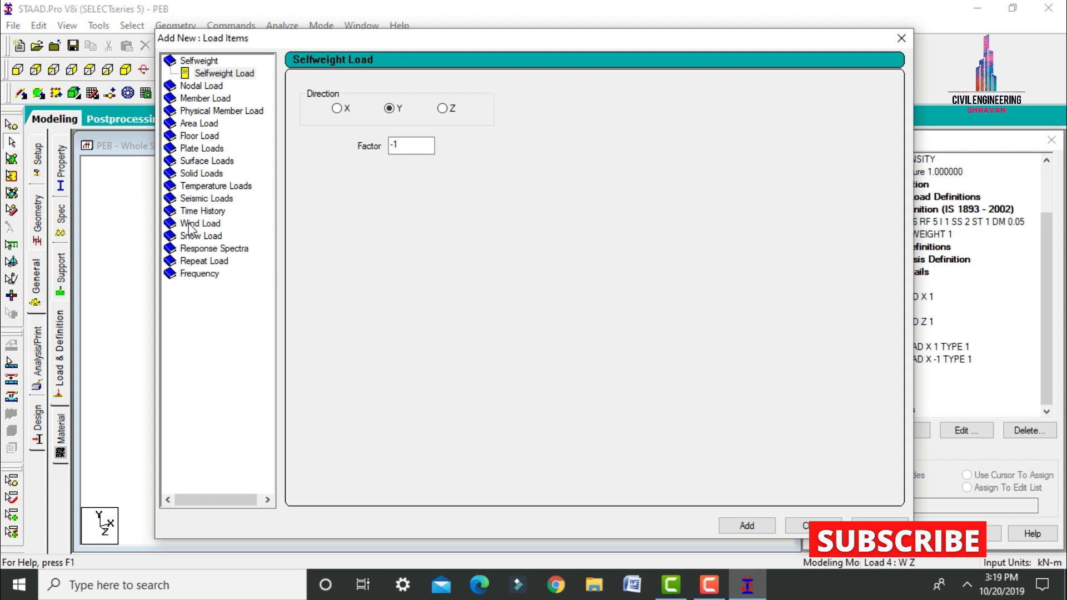
left_click(189, 223)
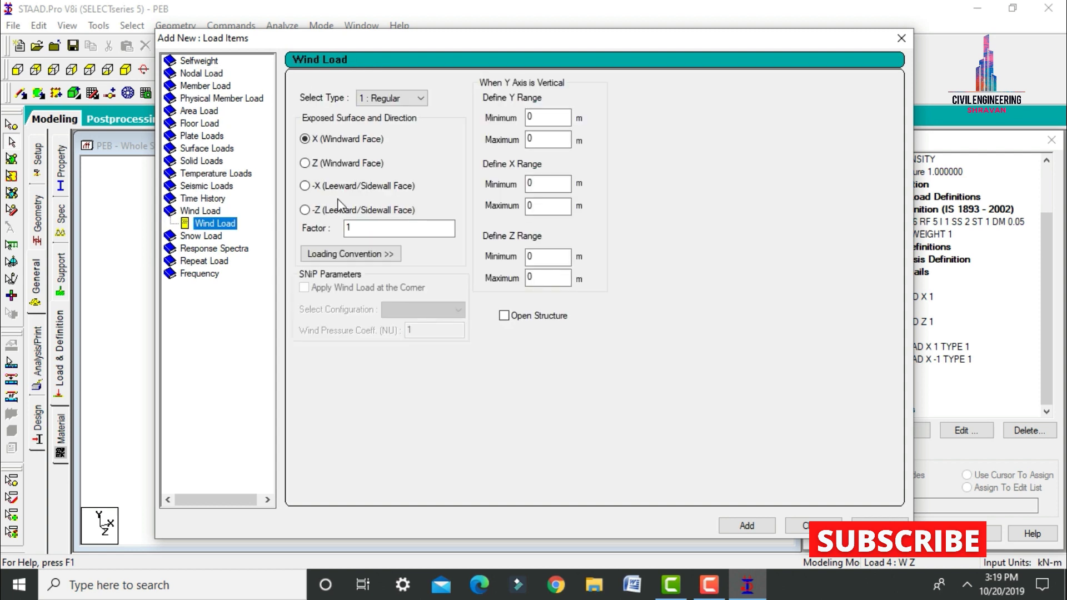
left_click(328, 164)
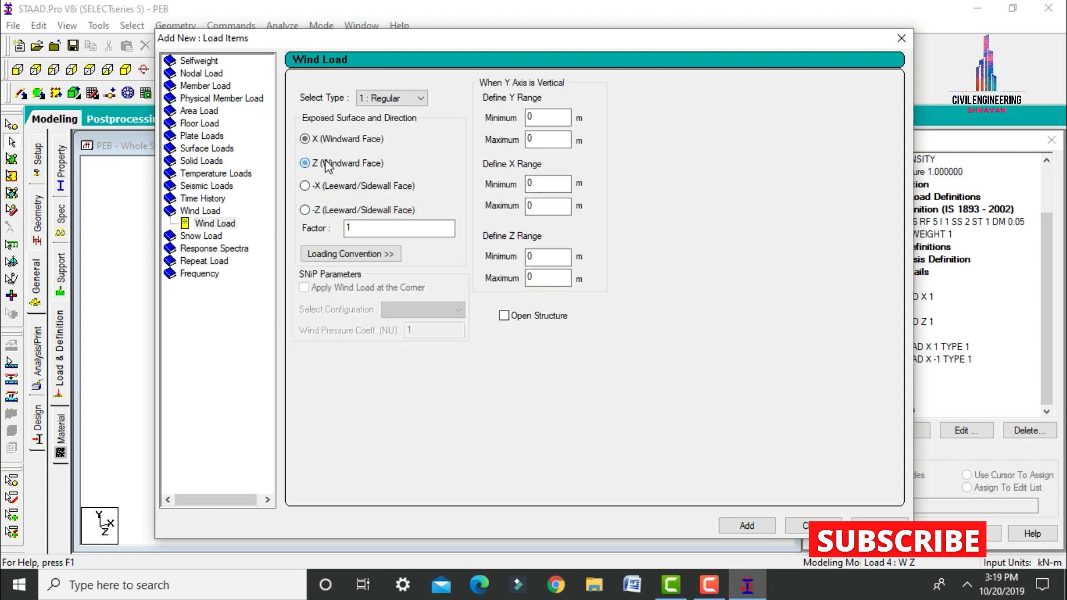
left_click(746, 525)
left_click(383, 228)
left_click_drag(383, 228, 281, 233)
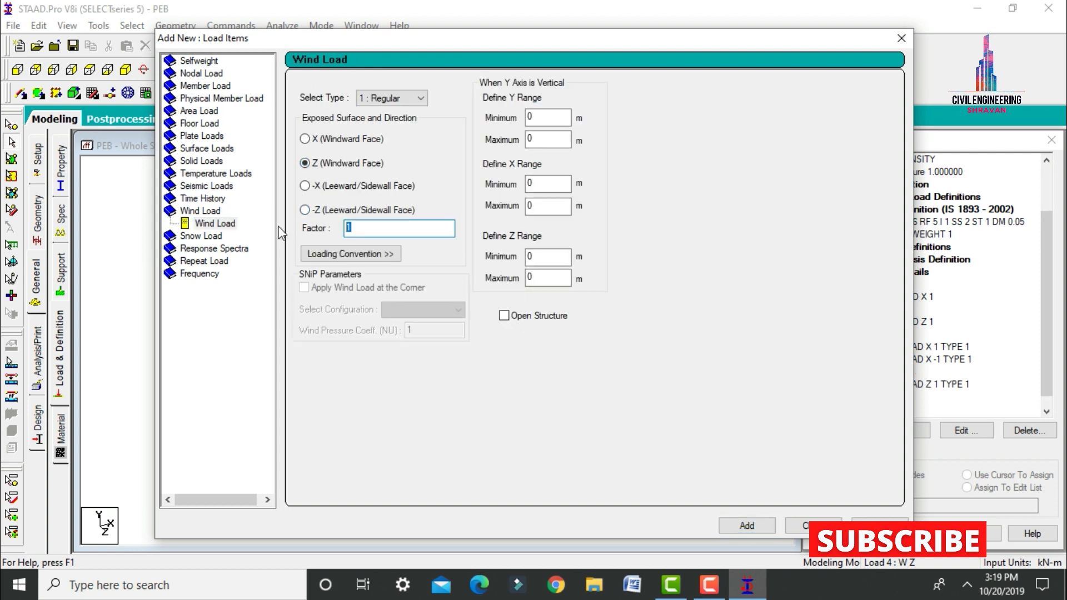
key("Return")
left_click(805, 523)
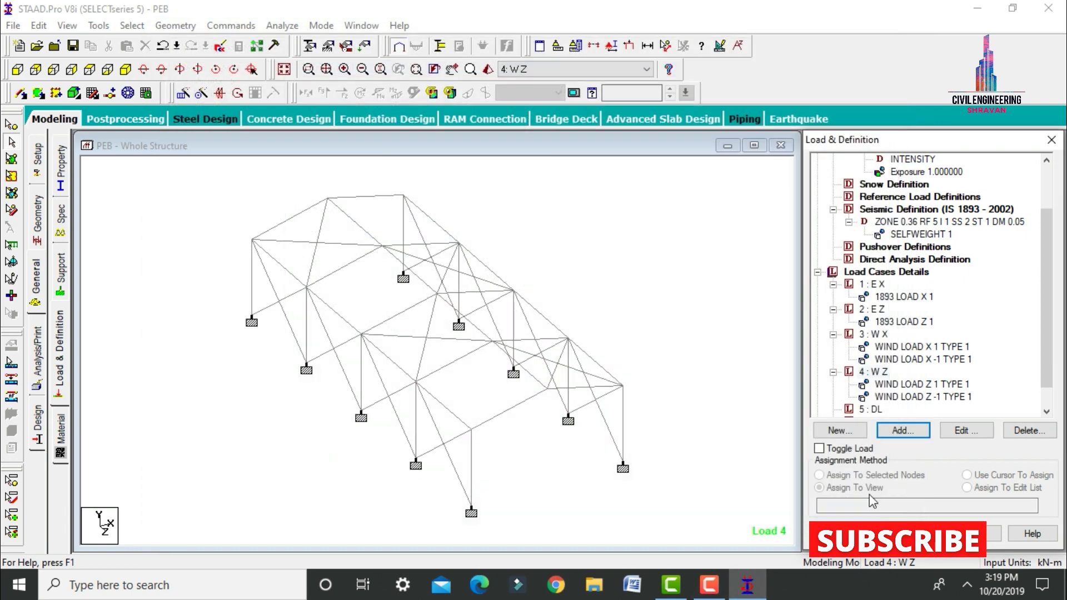
Add a selfweight load in Y with factor -1 to load case DL and assign it to the whole view.
left_click(871, 410)
left_click(911, 432)
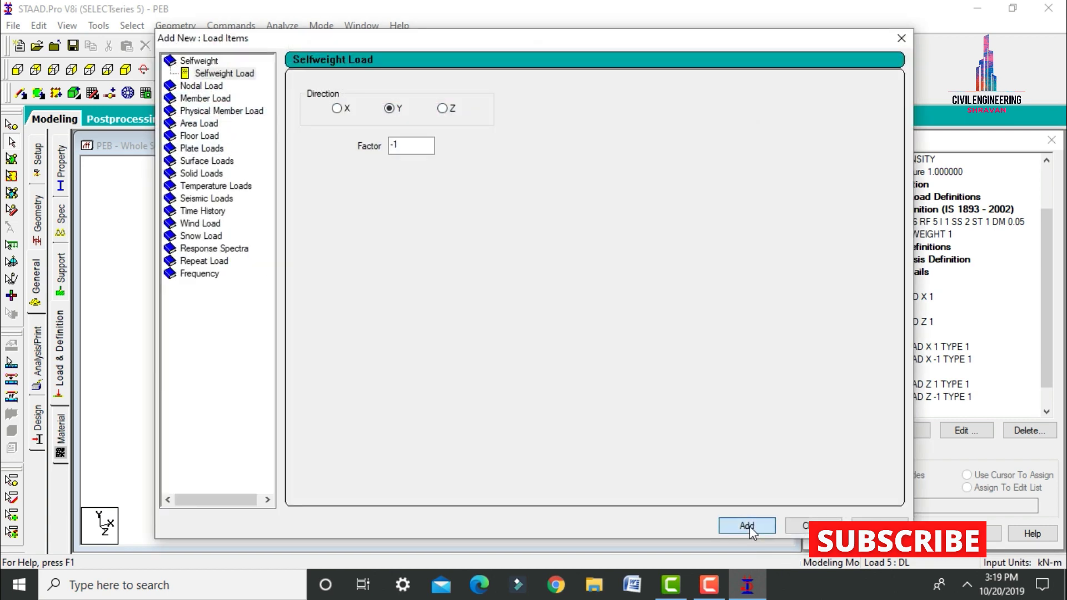
left_click(749, 529)
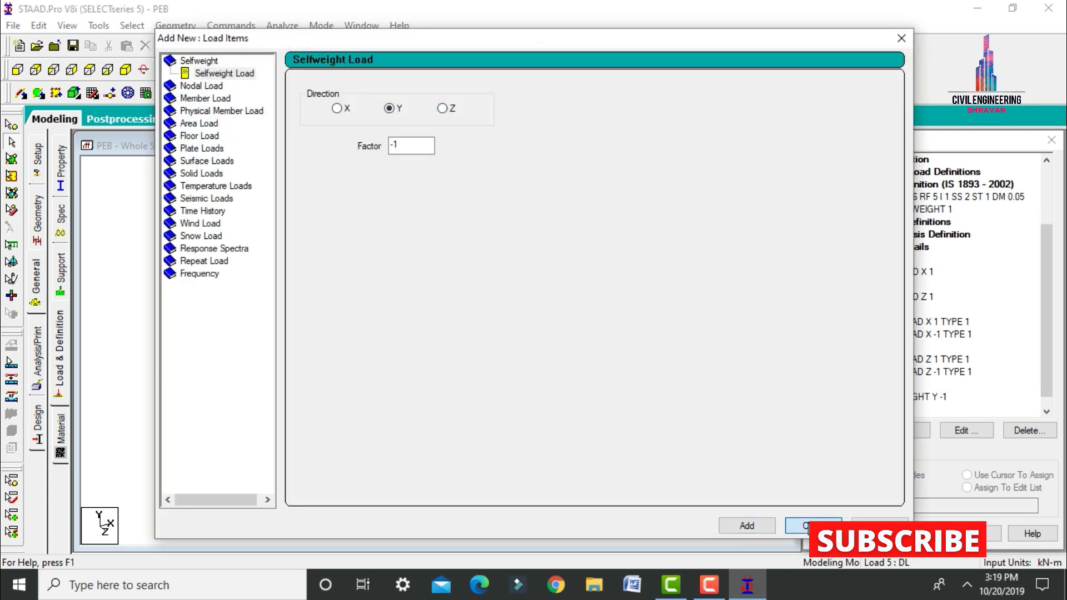
left_click(811, 525)
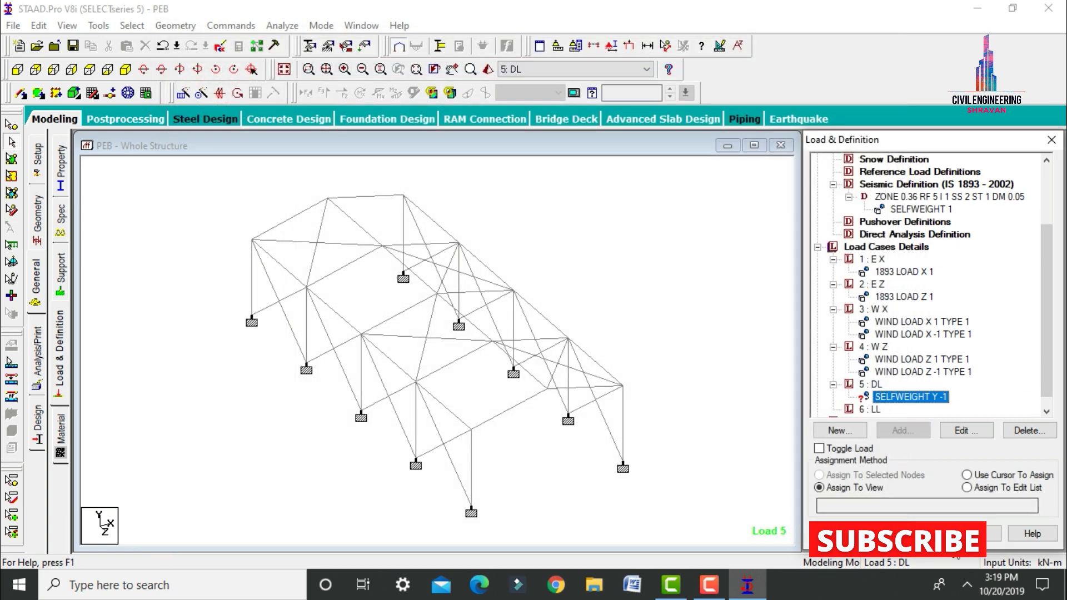
left_click(842, 533)
left_click(960, 381)
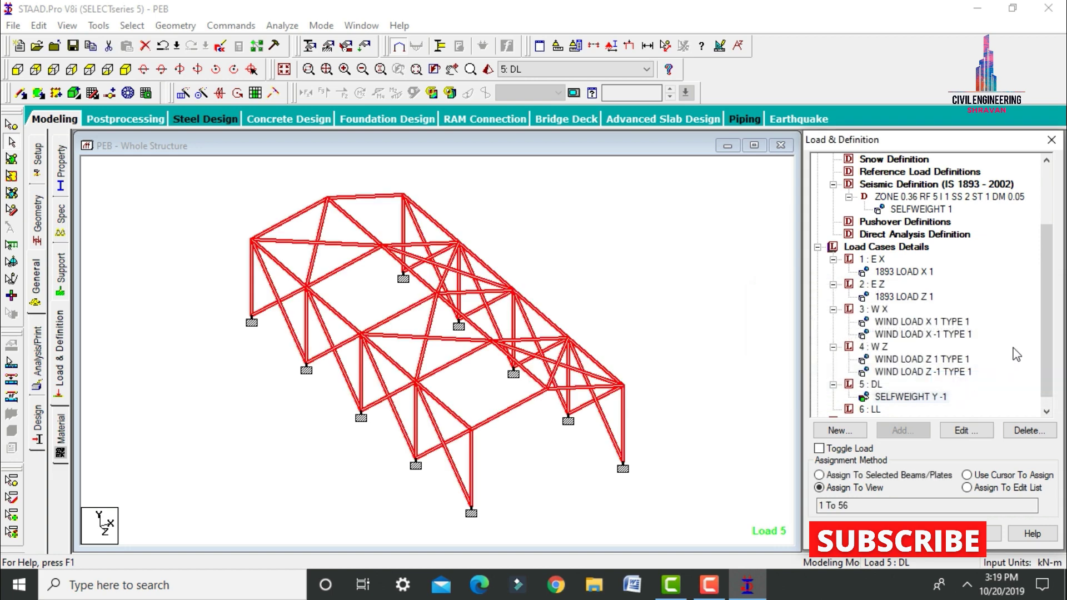
Add a nodal load with Fy of -5 kN to load case LL.
double_click(870, 414)
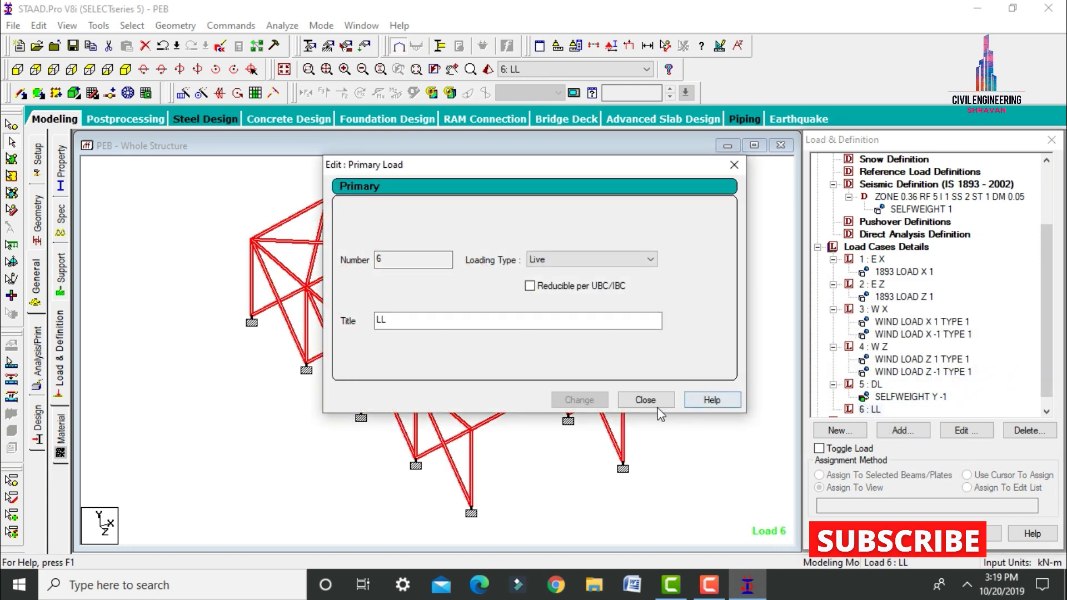
left_click(658, 407)
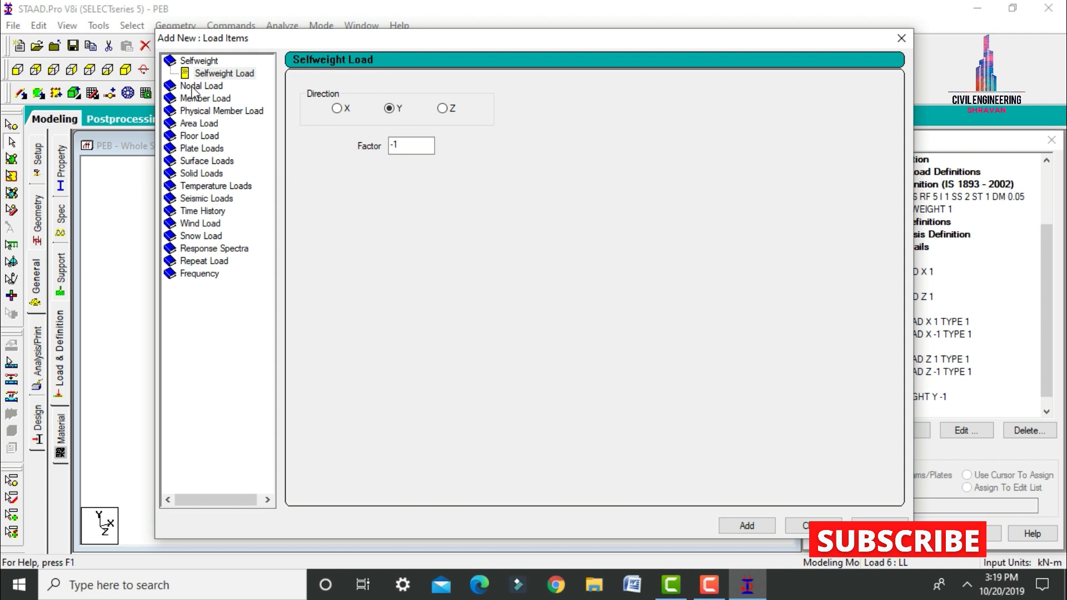
left_click(197, 90)
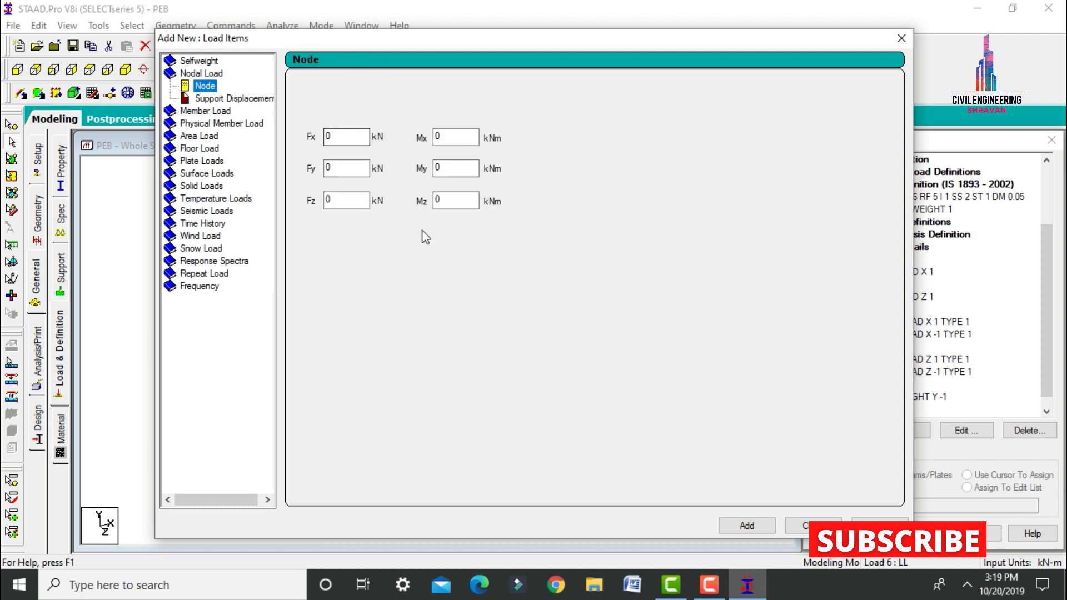
double_click(351, 168)
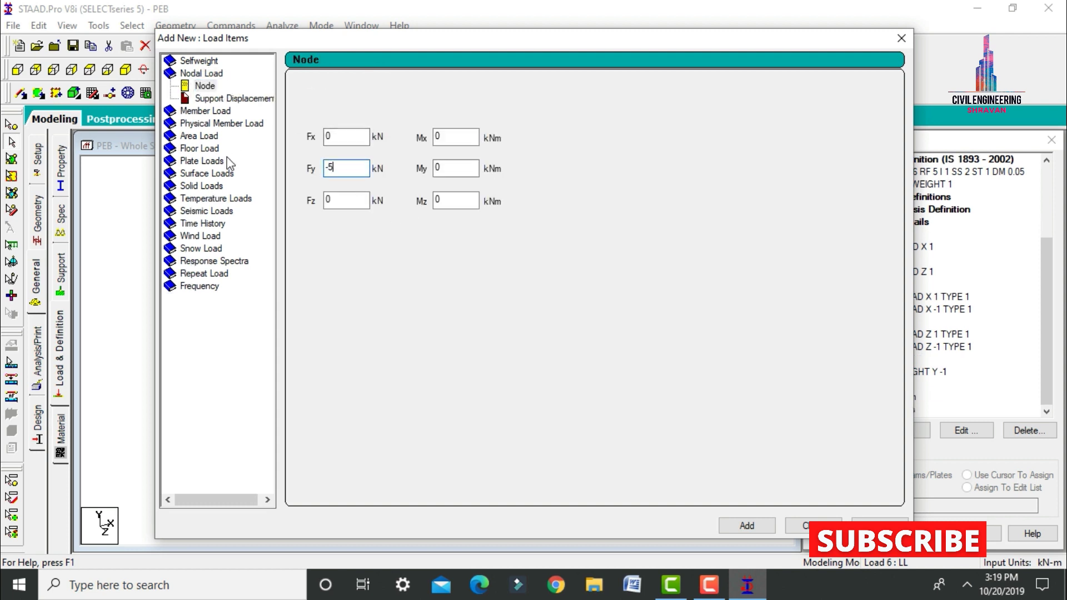
left_click(813, 525)
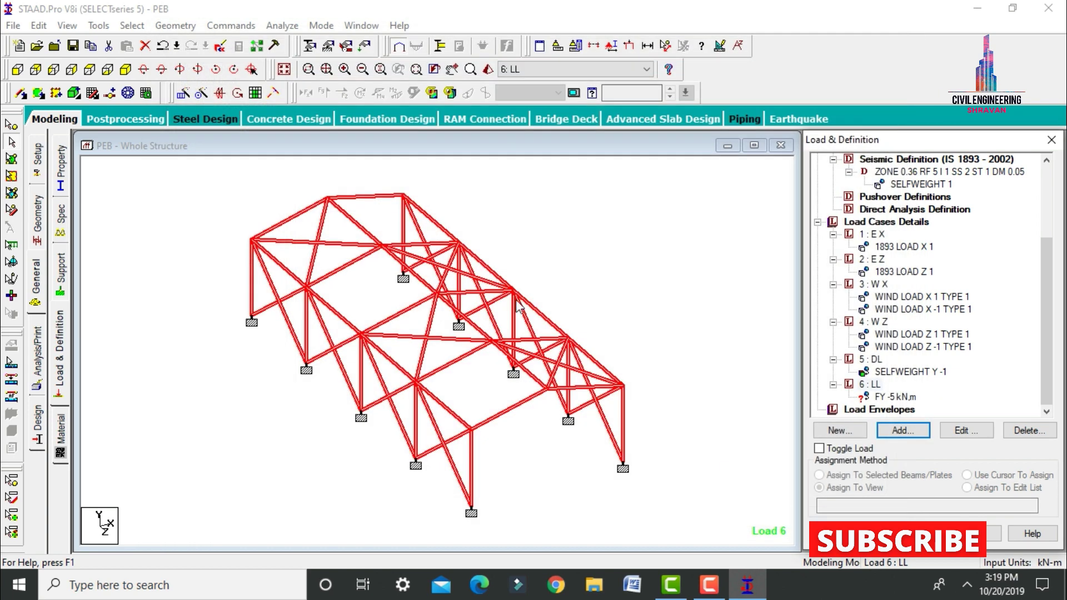
Clear the member selection and assign the FY -5 kN nodal load to all nodes in the view.
left_click(643, 229)
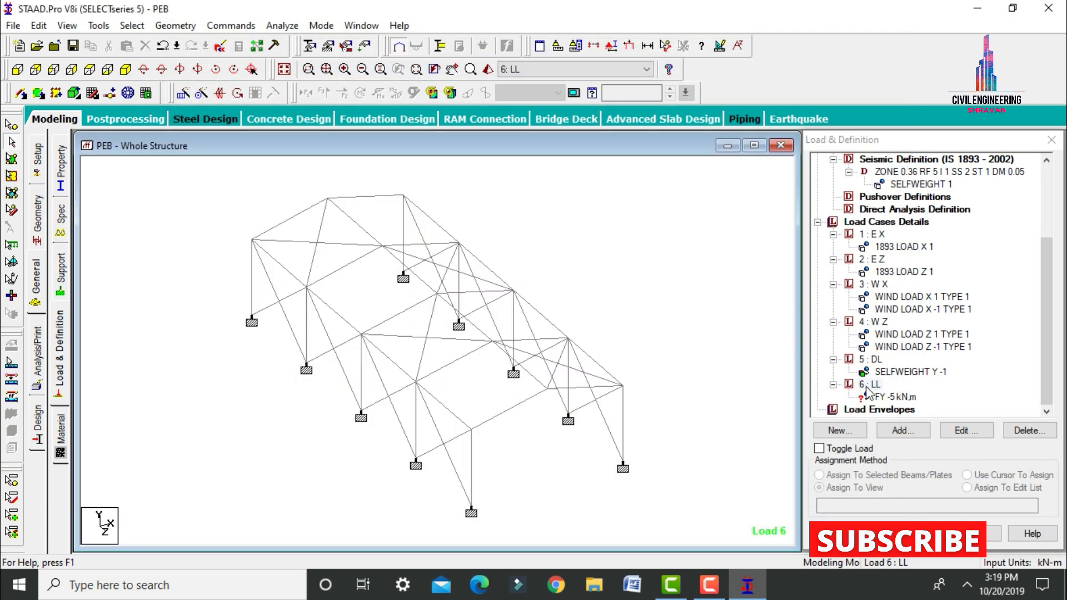
left_click(885, 398)
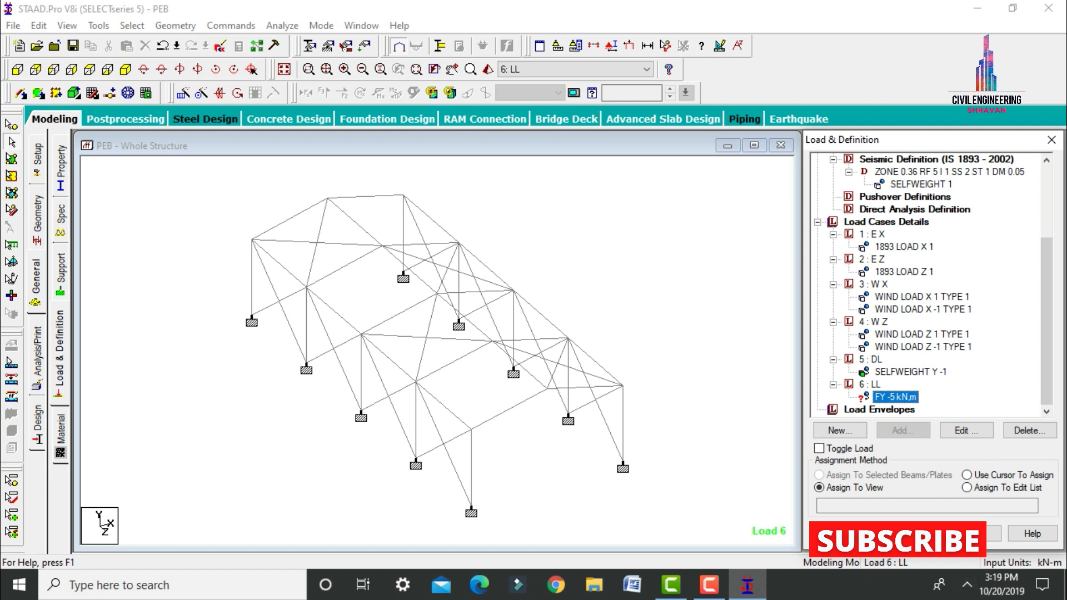
left_click(979, 533)
left_click(947, 387)
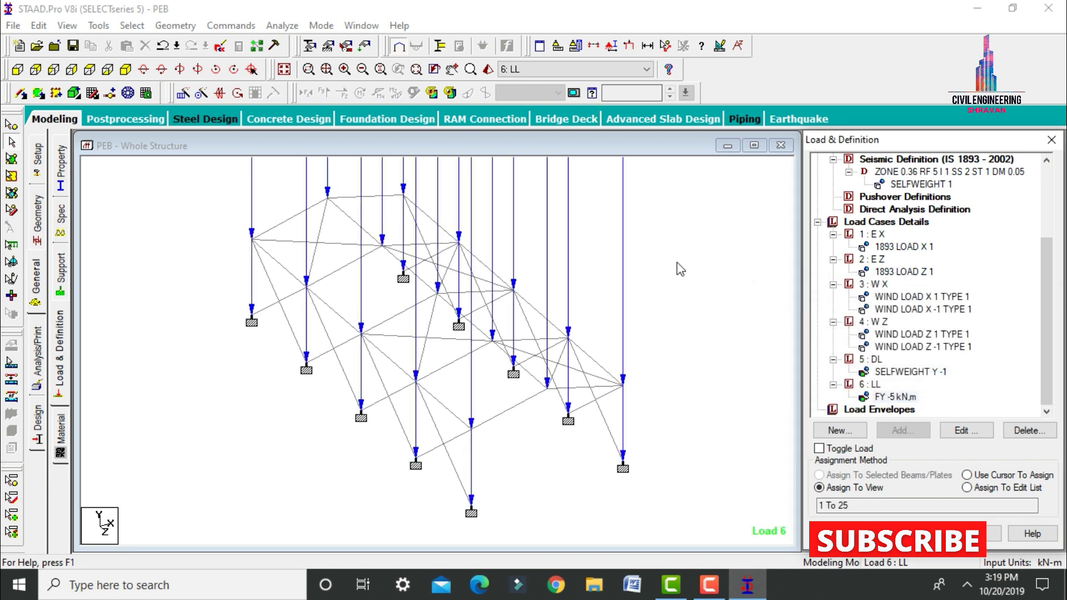
left_click(677, 263)
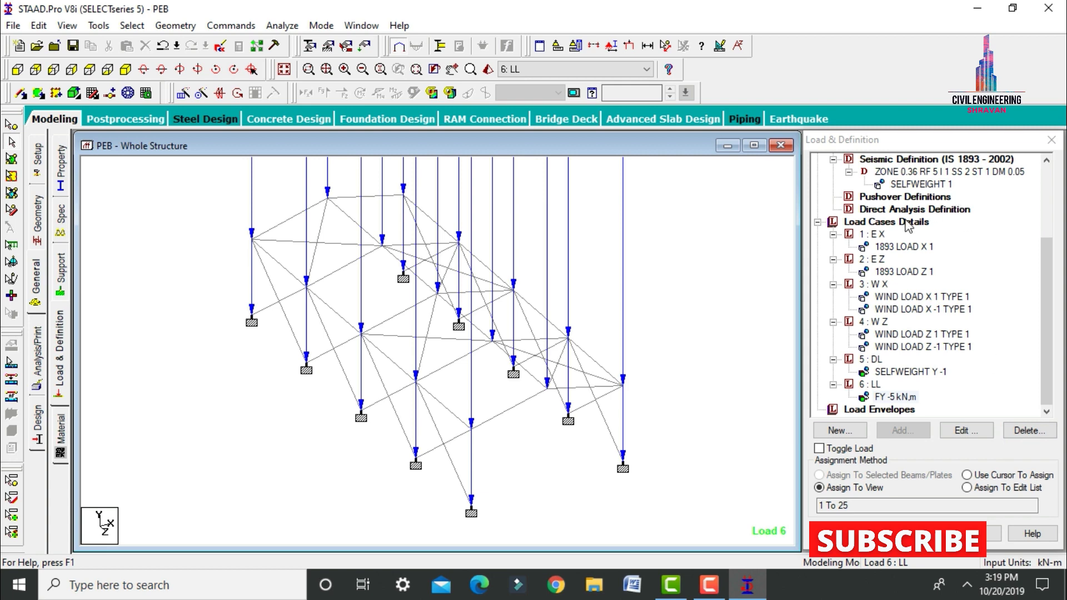
Generate automatic load combinations with the Indian Code for the Genral_Structures category and add them all to the load cases.
left_click(880, 226)
left_click(903, 430)
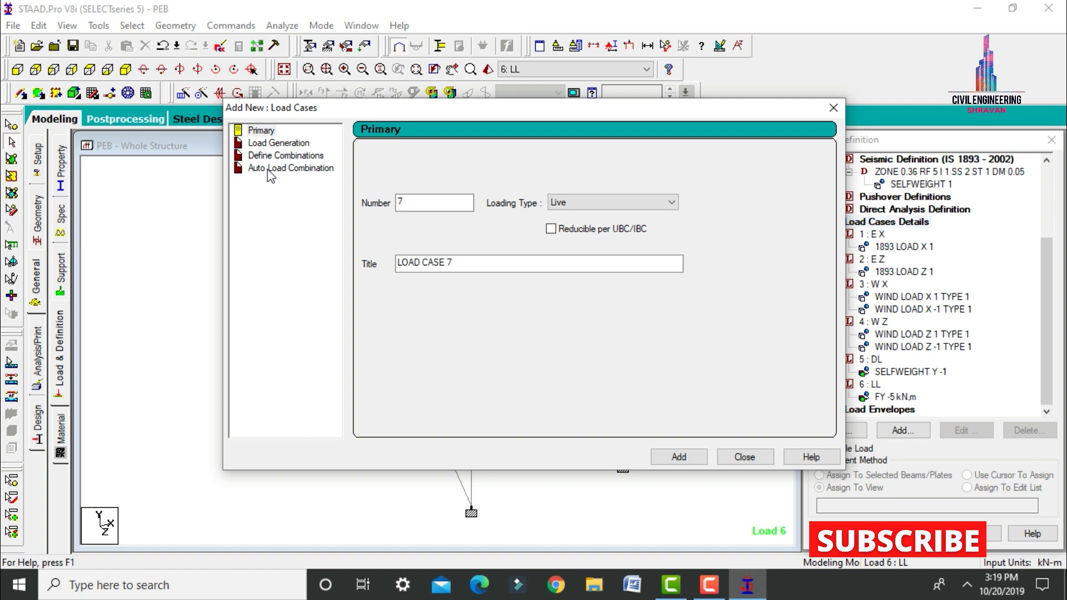
left_click(270, 170)
left_click(516, 158)
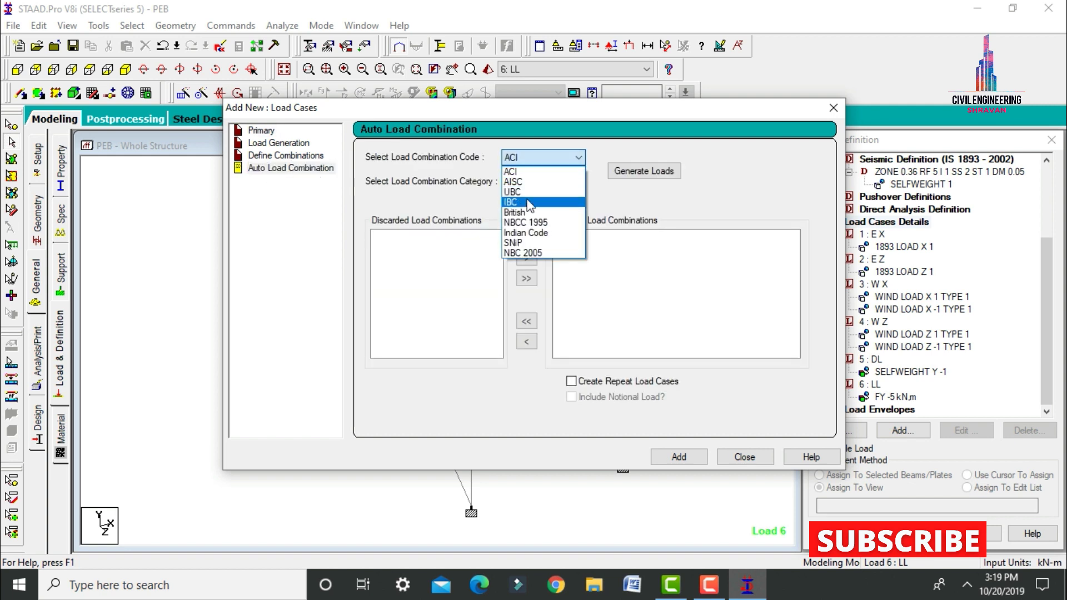
left_click(536, 233)
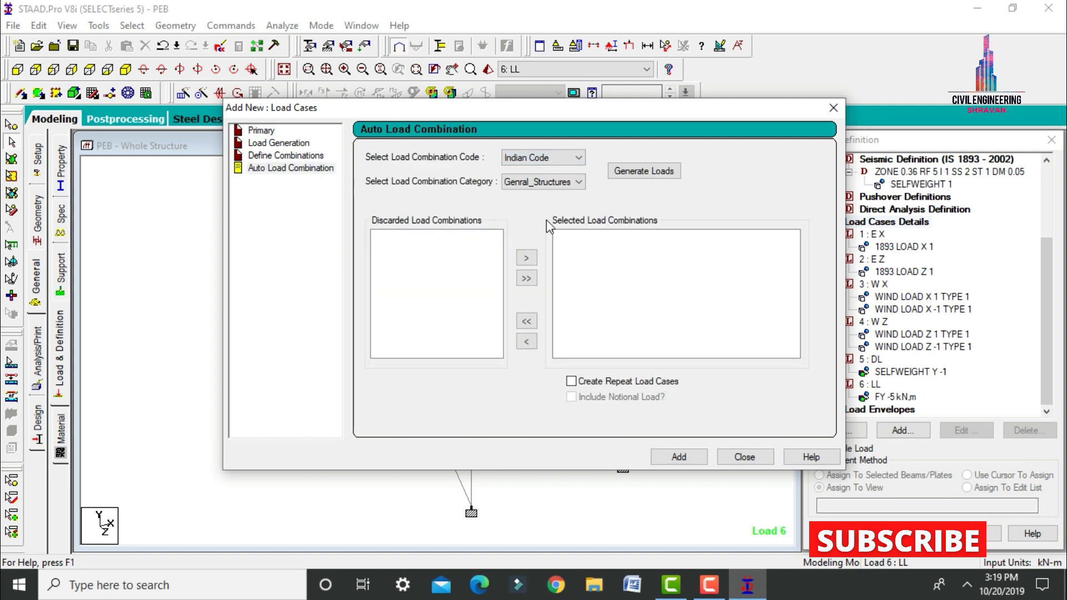
left_click(626, 173)
left_click(682, 456)
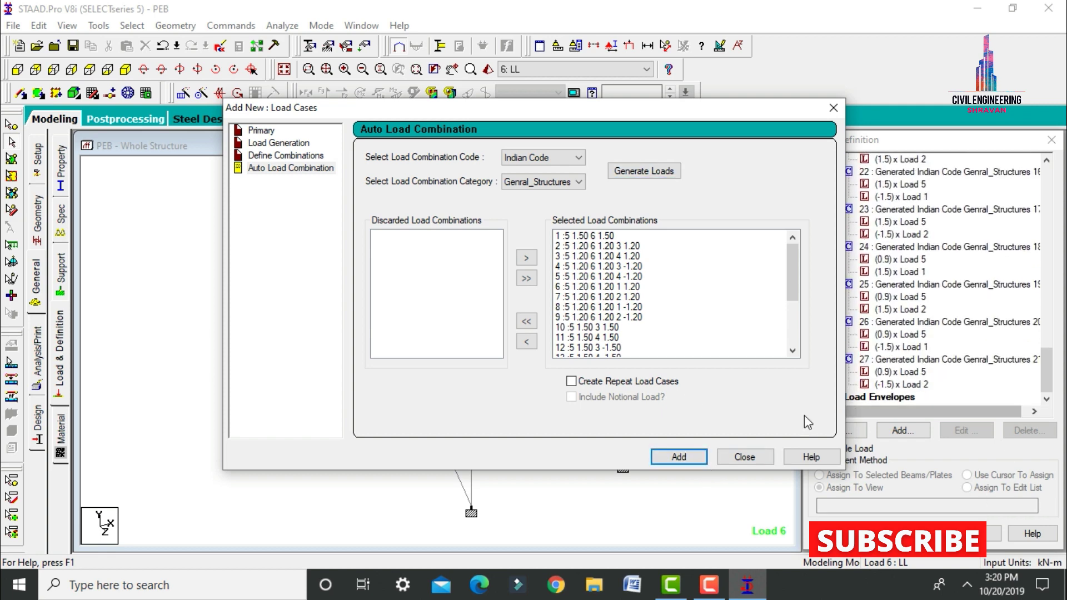
left_click(745, 456)
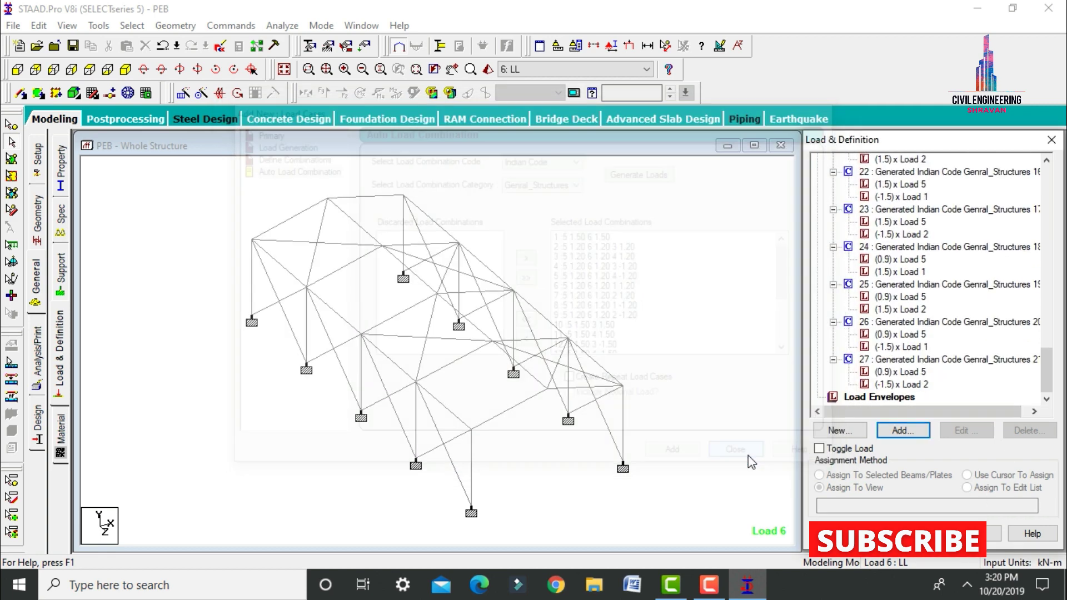
Add a Perform Analysis command with the No Print option to the model.
left_click(35, 354)
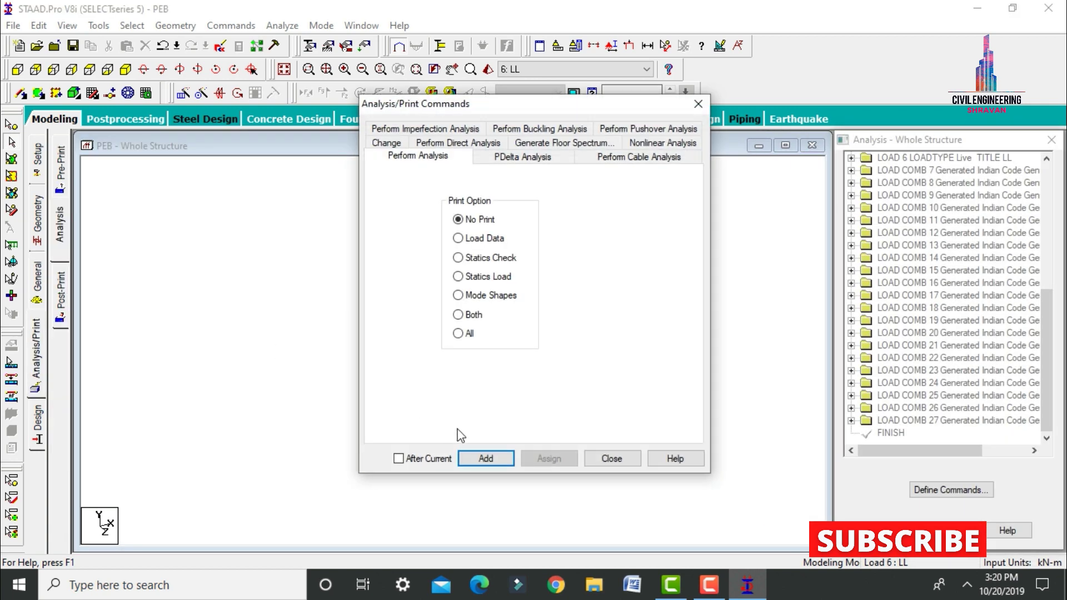
left_click(486, 459)
left_click(639, 459)
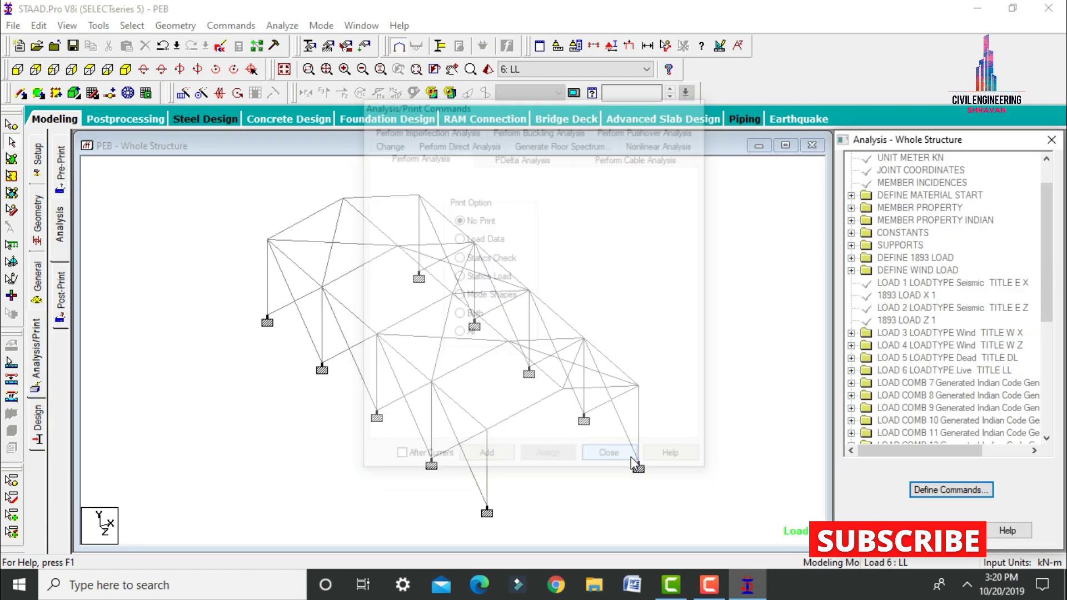
Run the STAAD analysis and go to post-processing mode with all load cases selected for the results.
left_click(282, 25)
left_click(293, 43)
key("Return")
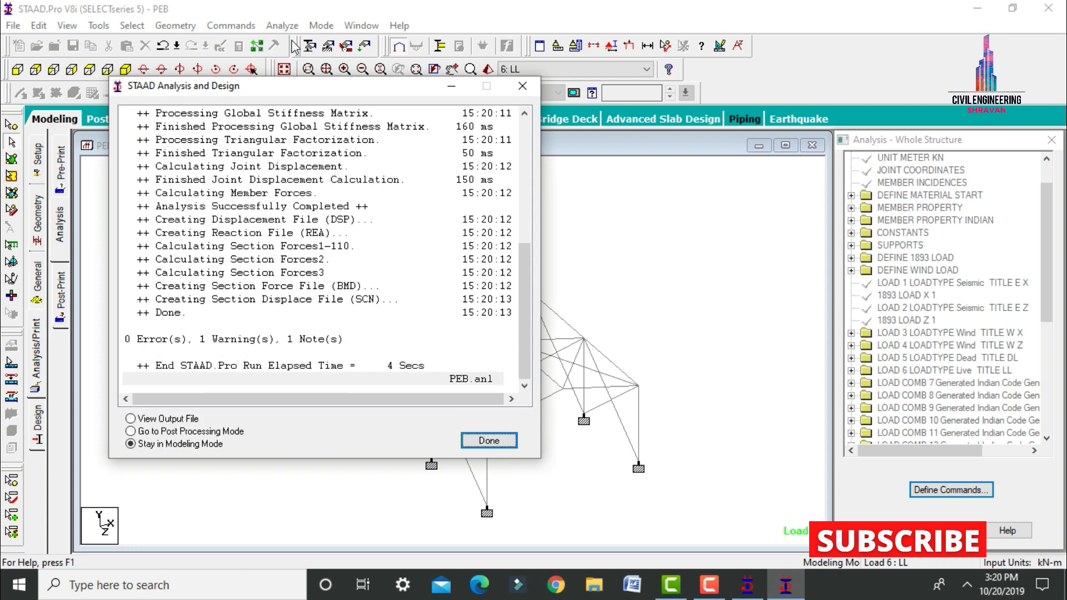
left_click(201, 432)
left_click(503, 440)
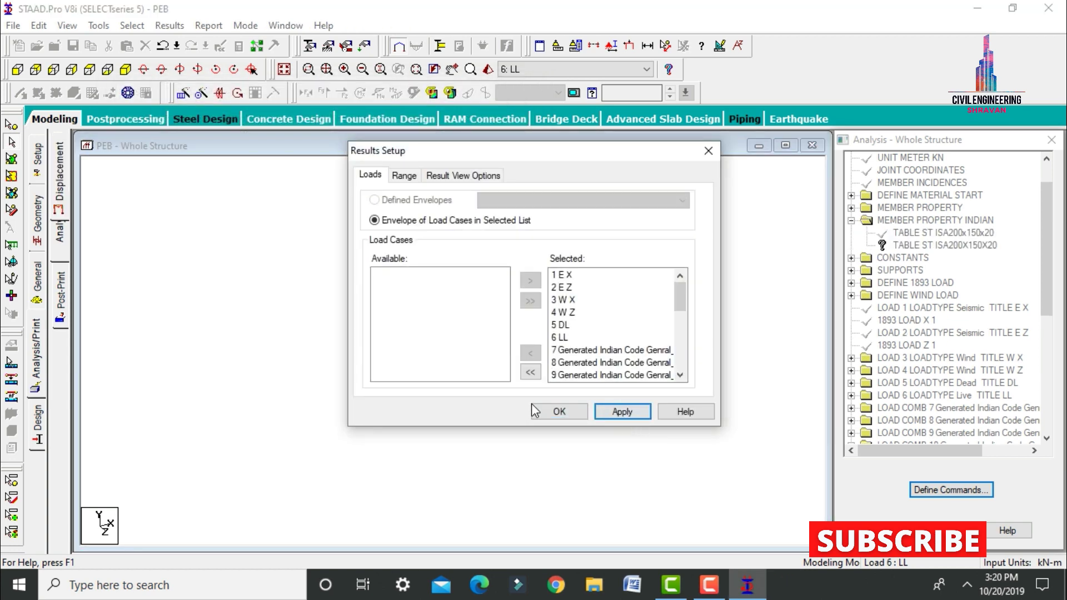
left_click(559, 412)
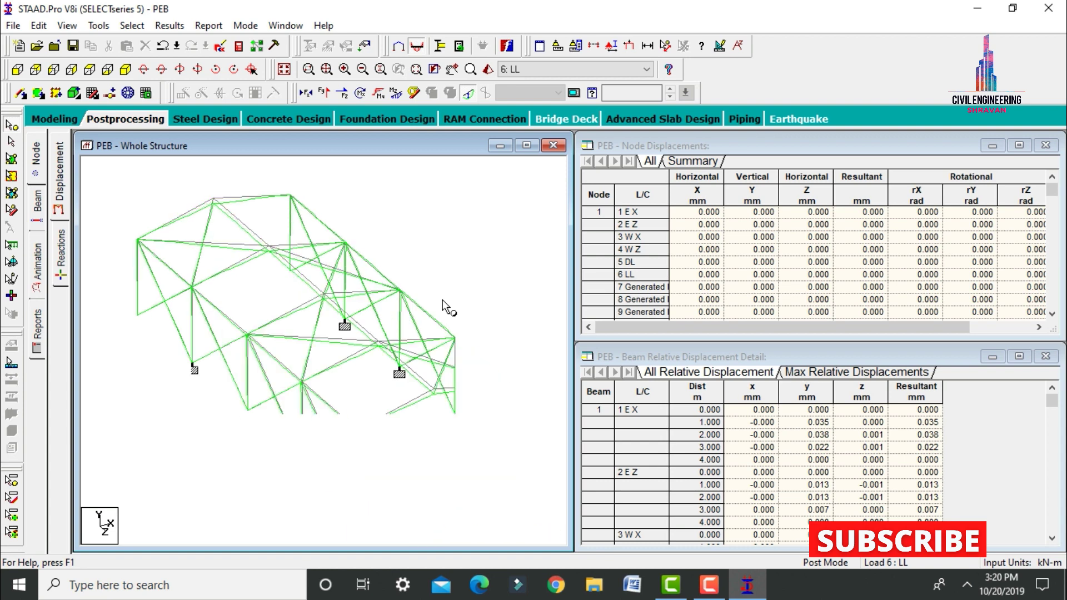
Examine the frame's displacement for load cases E X through DL, viewing the DL case from the front and in isometric view.
left_click(536, 69)
left_click(535, 84)
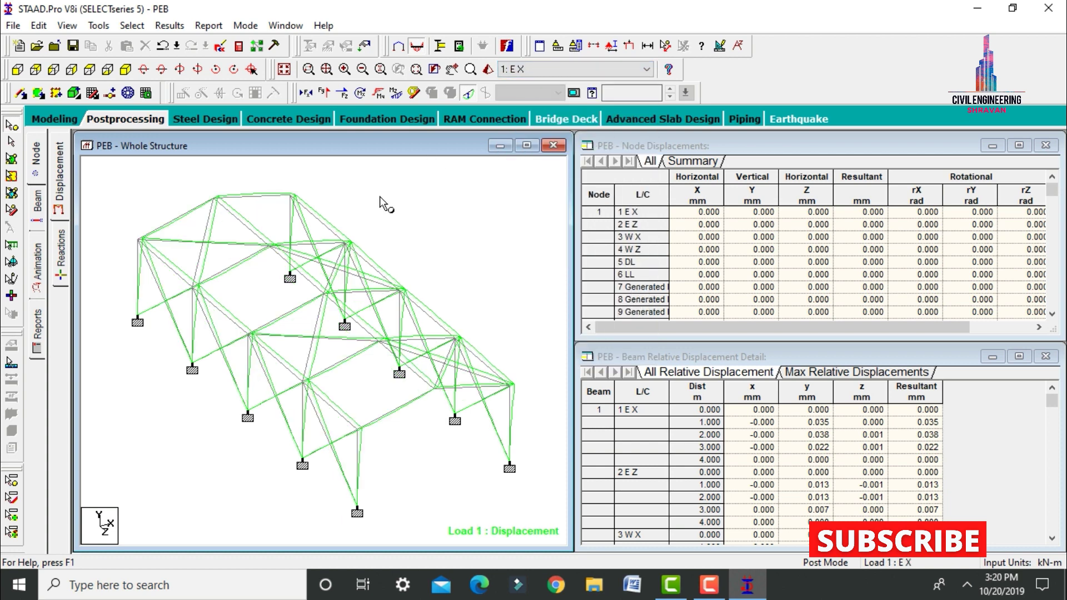
key("Down")
key("Down")
key("Down")
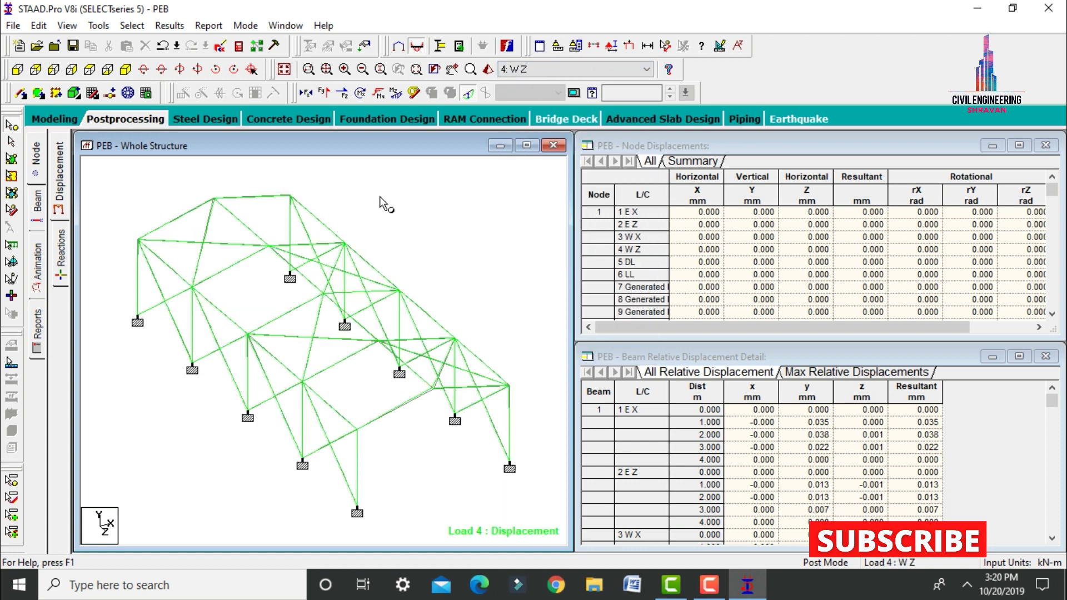
key("Down")
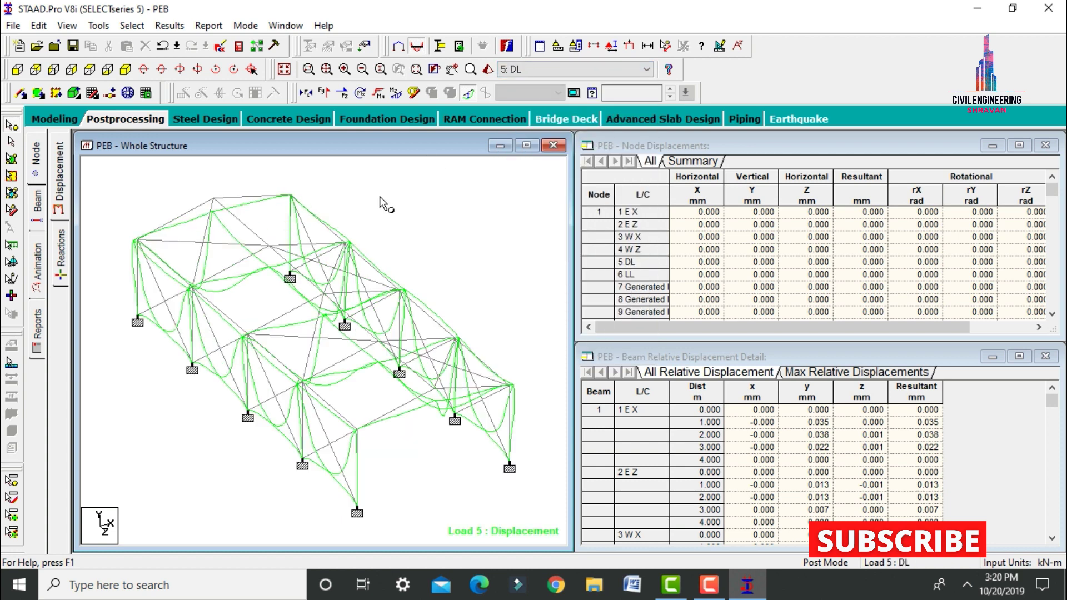
left_click(17, 68)
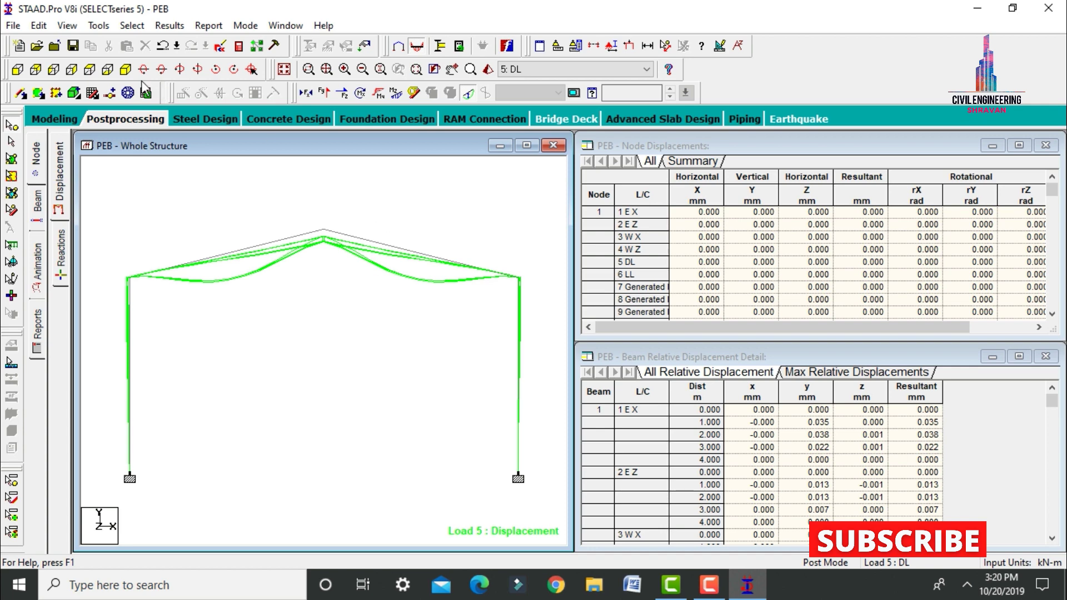
left_click(125, 69)
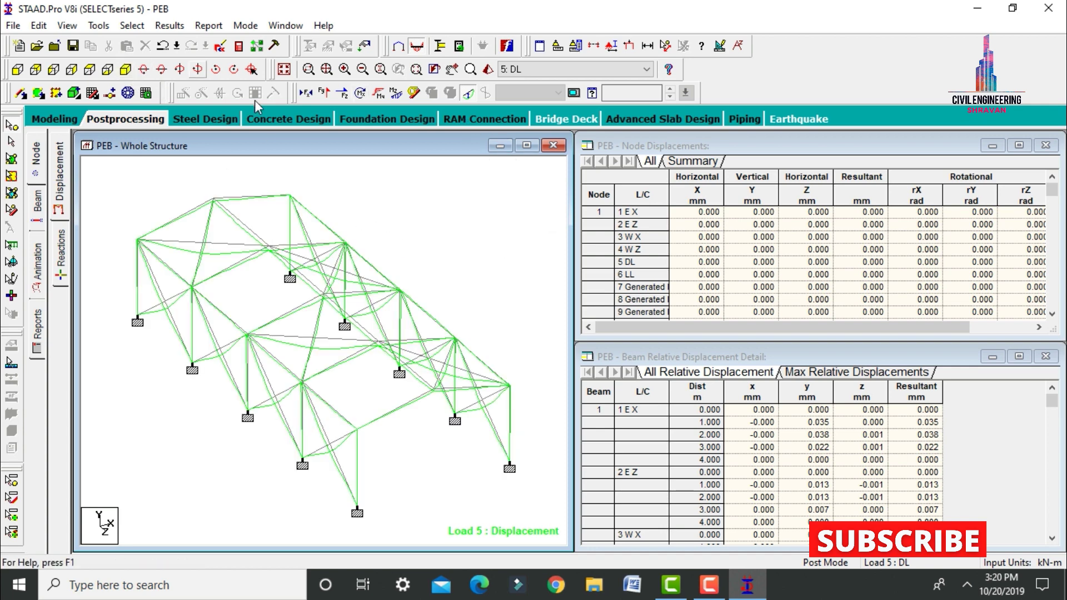
Examine the axial force, Shear Y and Bending Z diagrams for load case DL one after another with the displacement diagram hidden.
left_click(305, 93)
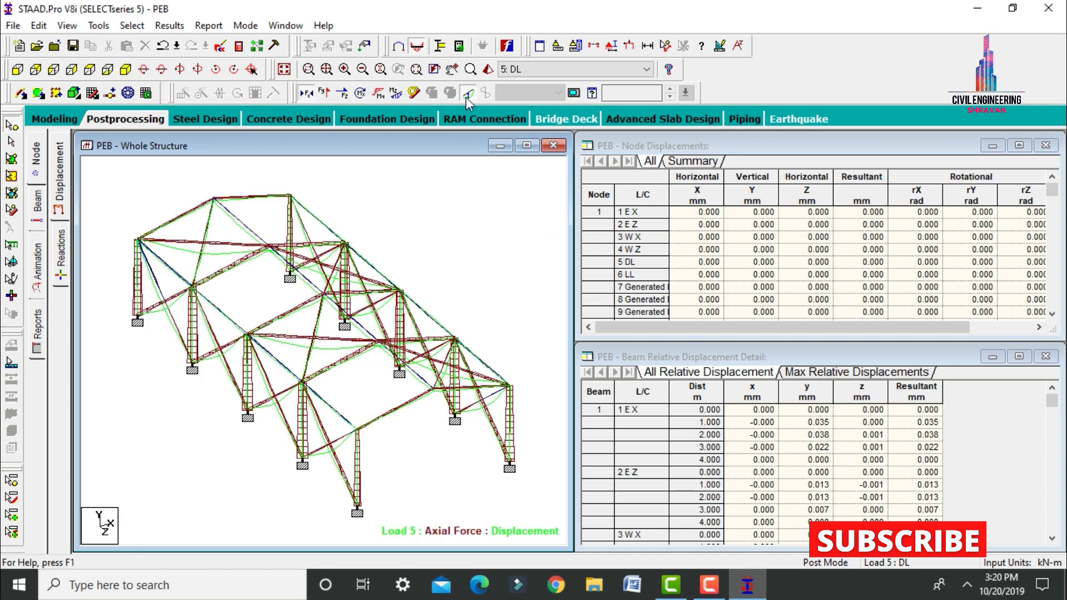
left_click(466, 96)
left_click(324, 92)
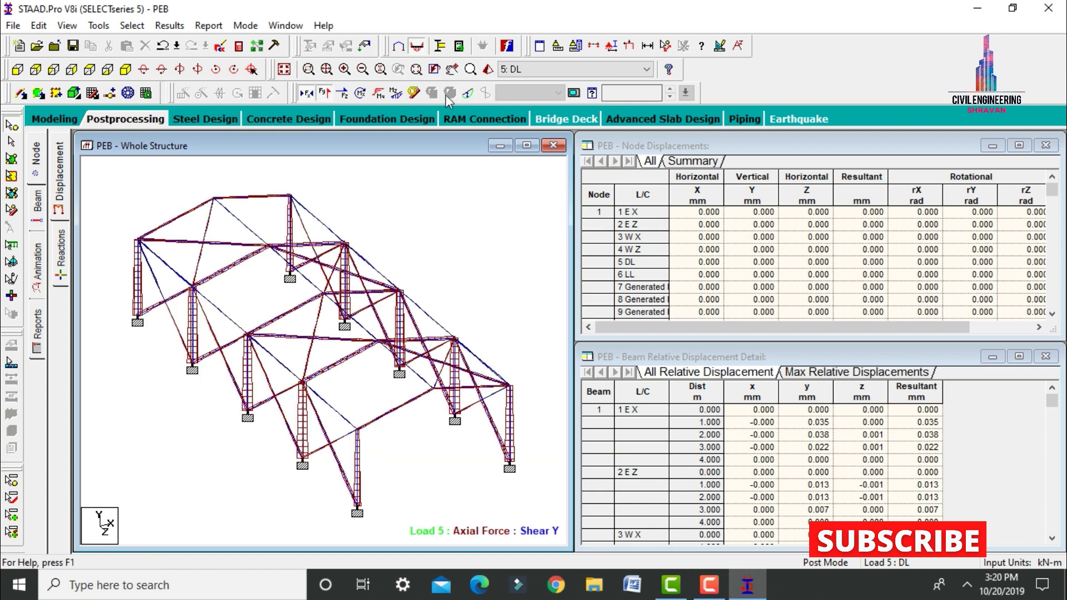
left_click(312, 92)
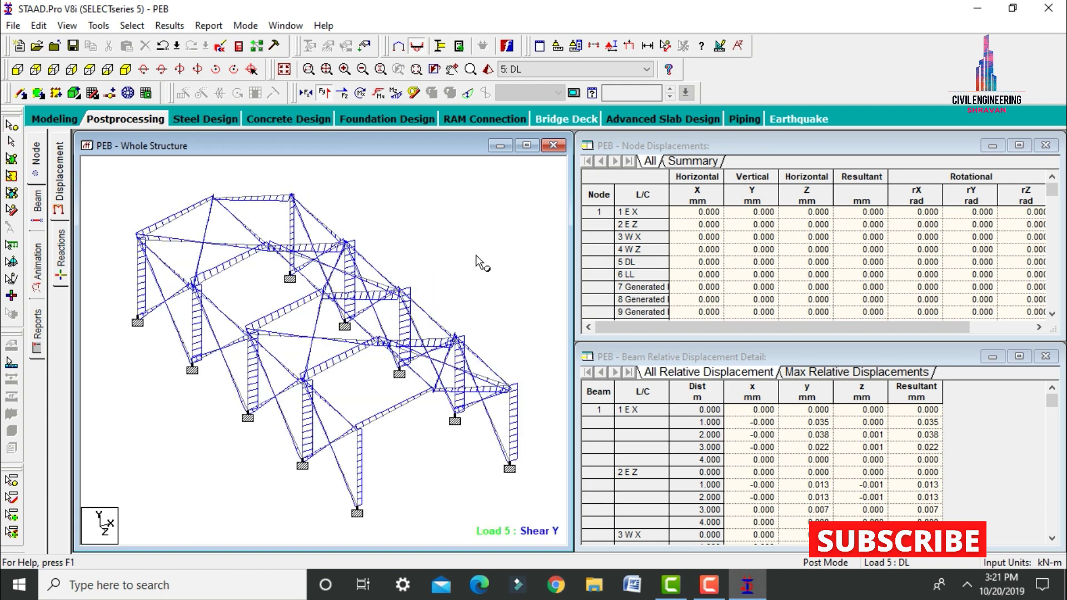
left_click(379, 94)
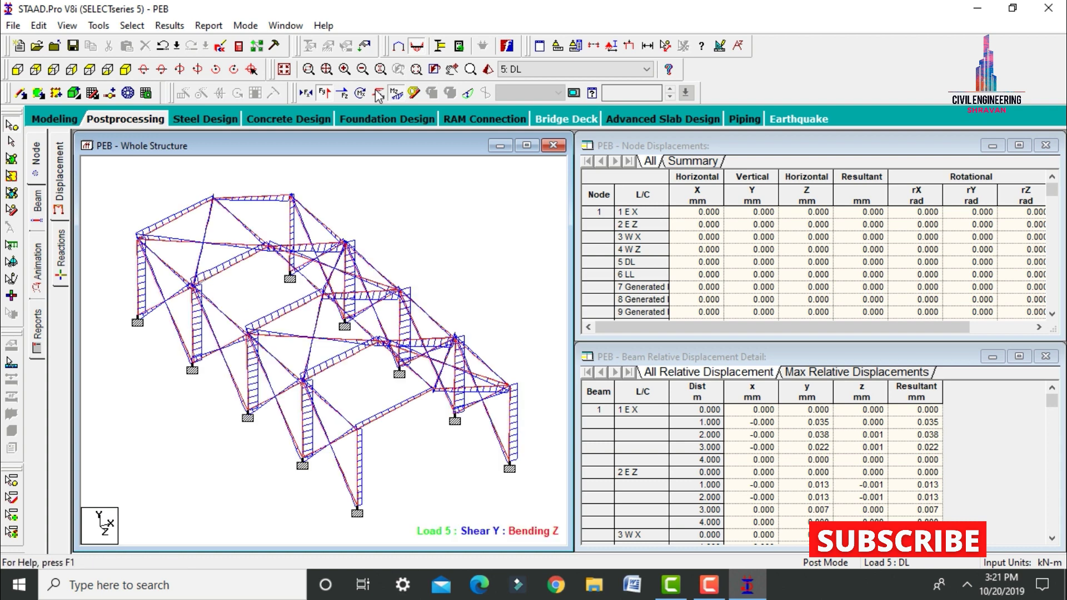
left_click(325, 95)
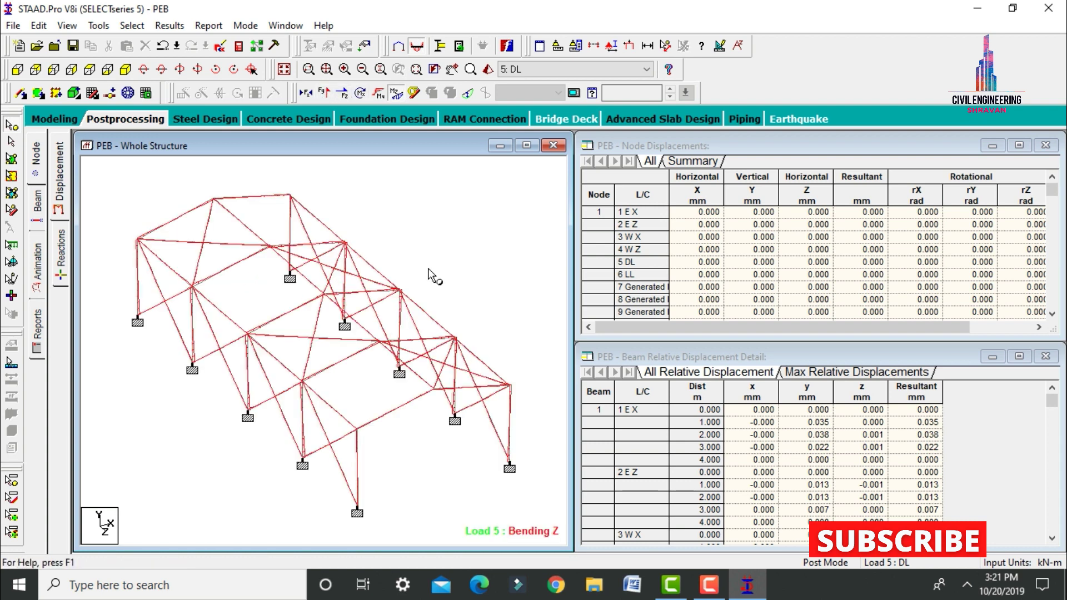
left_click(379, 93)
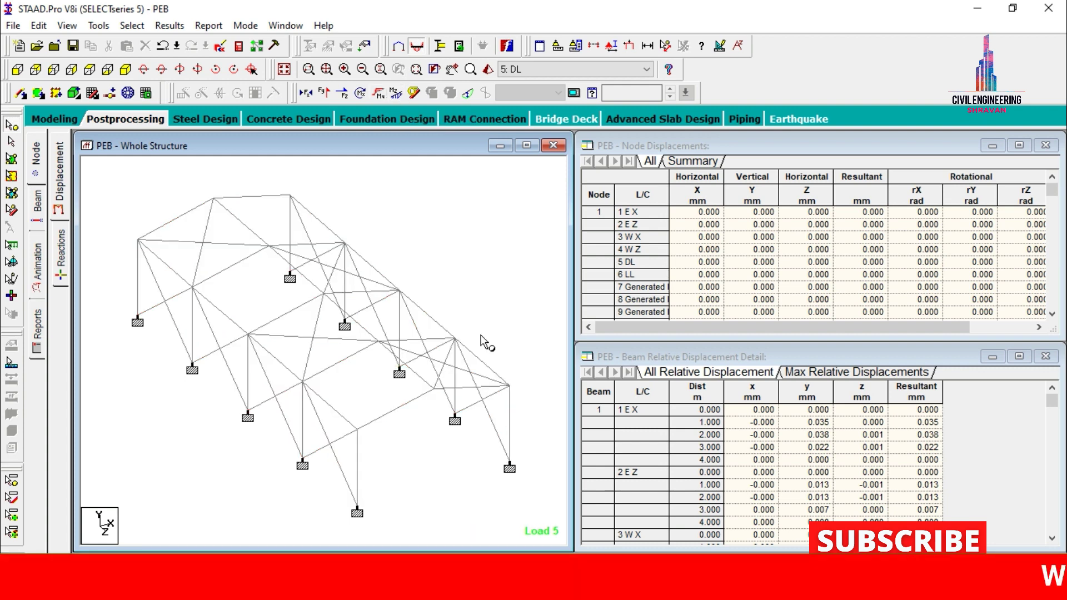
Animate the structure's deflection and switch the animated load case to W X.
left_click(35, 260)
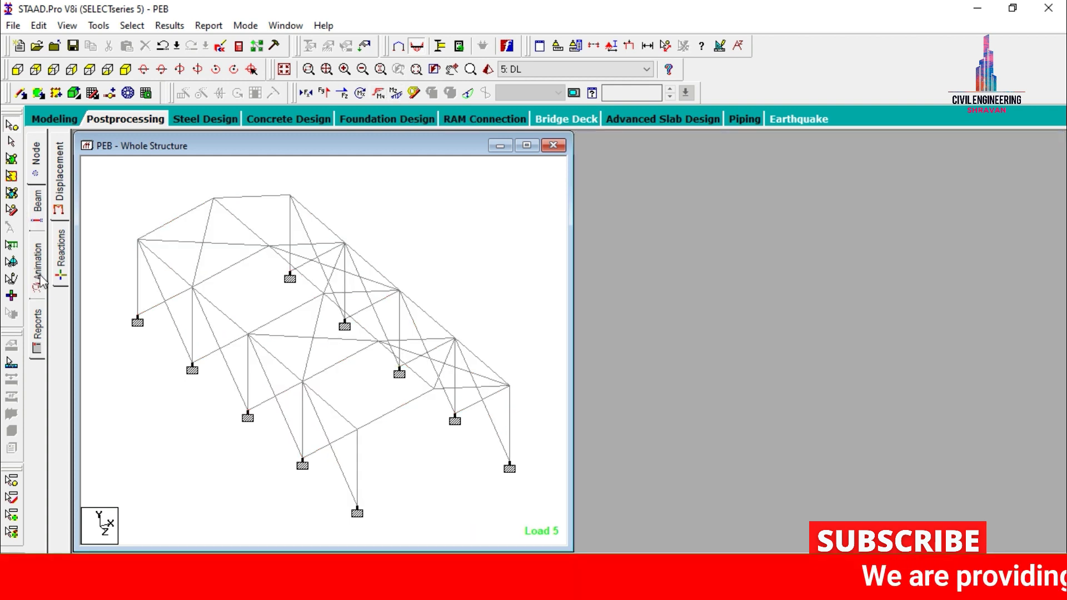
left_click(390, 145)
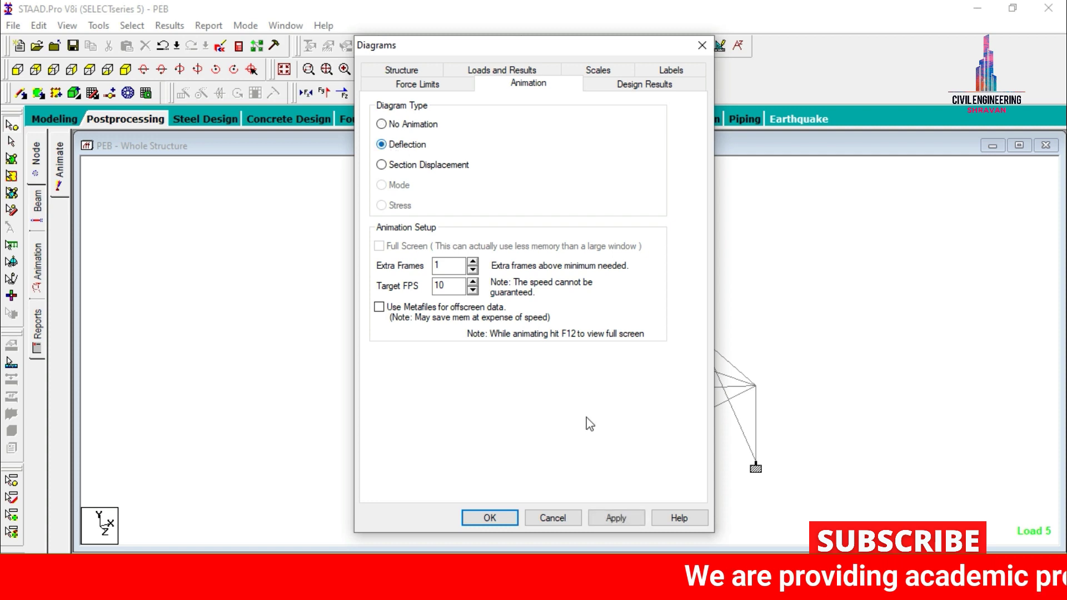
left_click(618, 521)
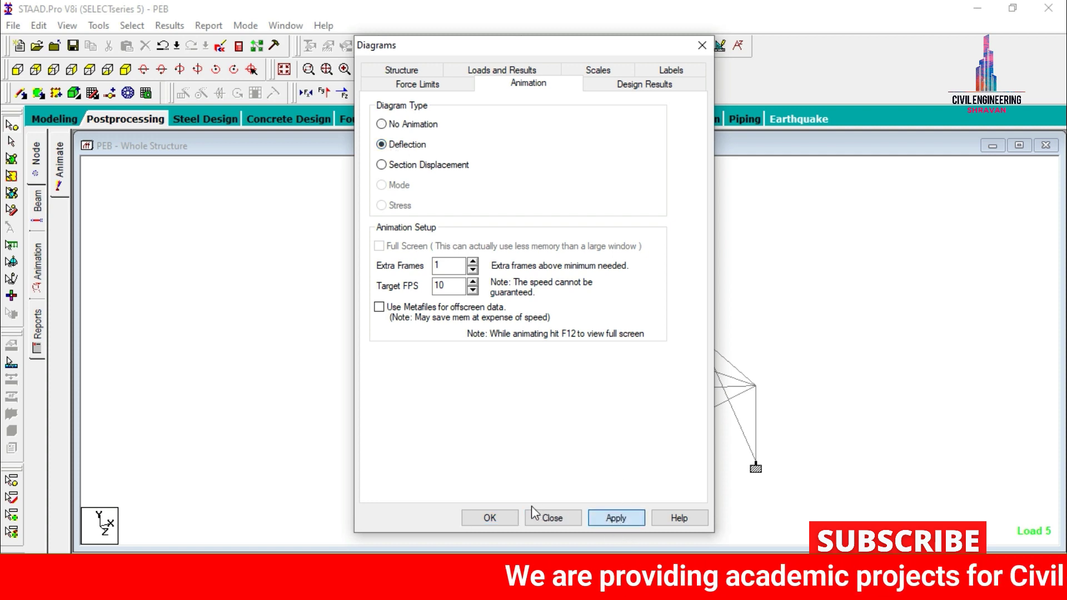
left_click(488, 515)
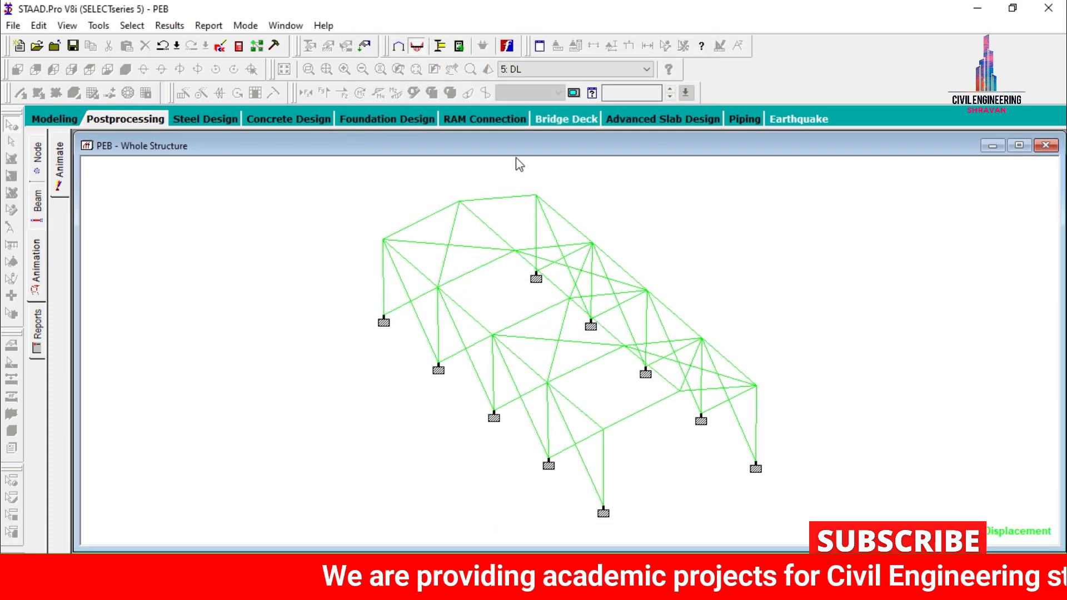
left_click(525, 69)
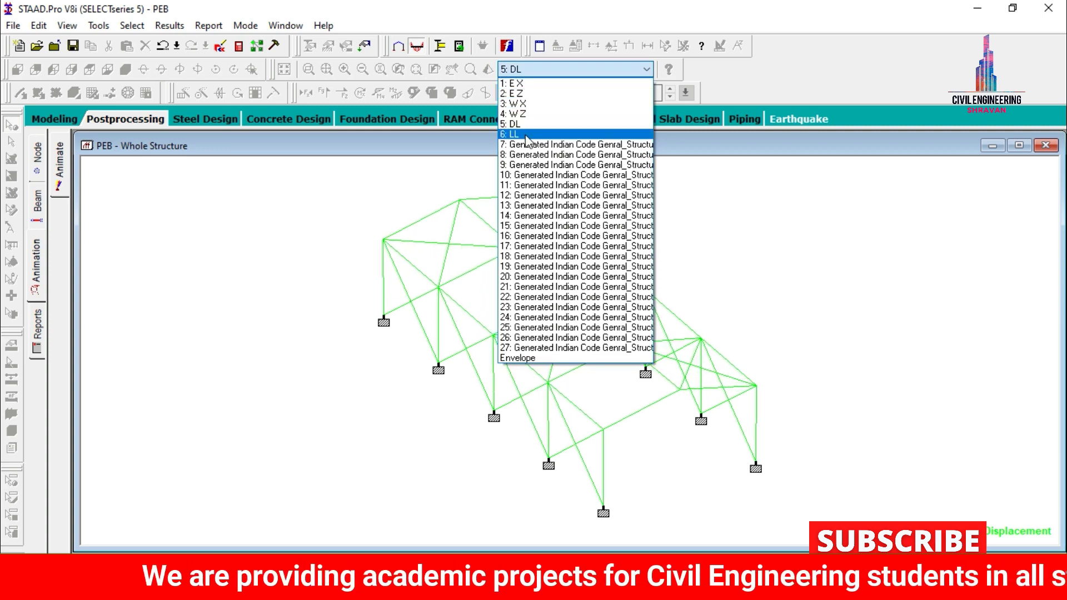
left_click(526, 124)
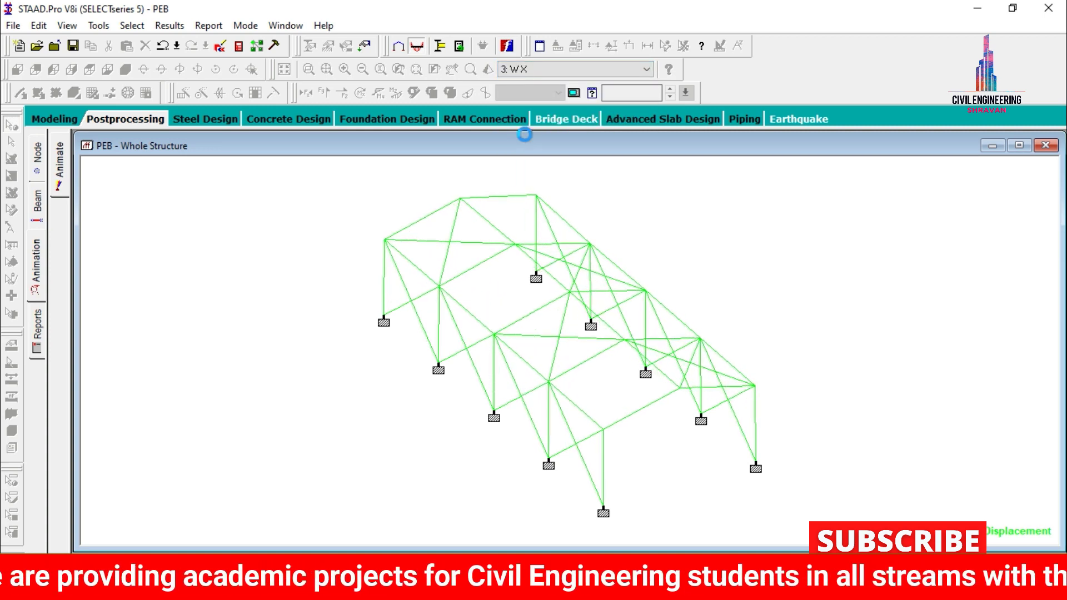